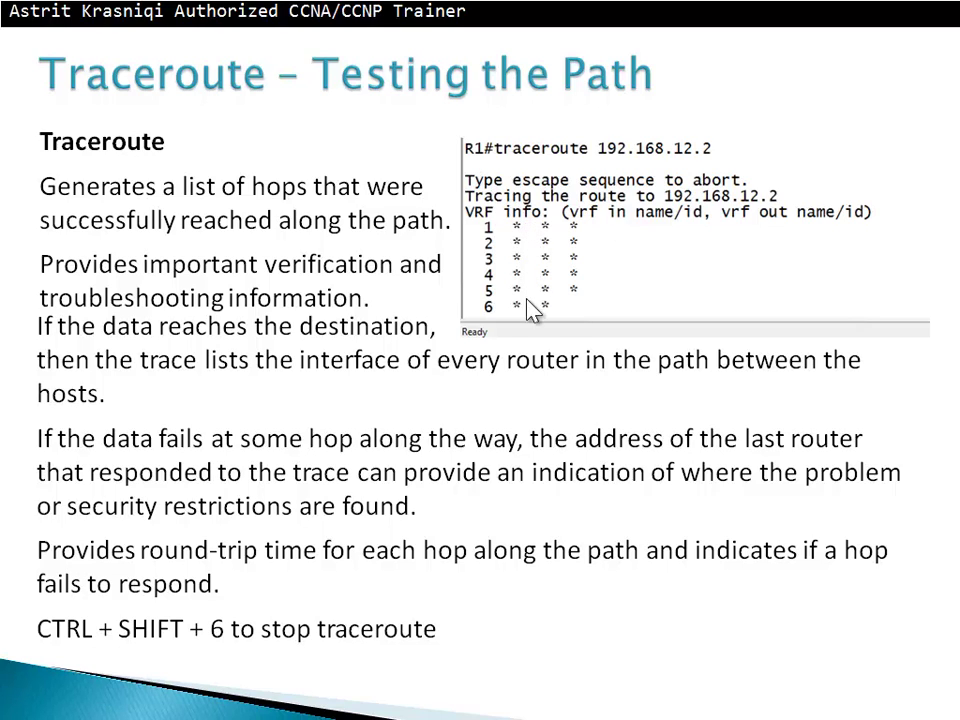
Review the GNS3 network topology, then switch to Notepad and examine the base configuration block shared by the routers.
click(345, 528)
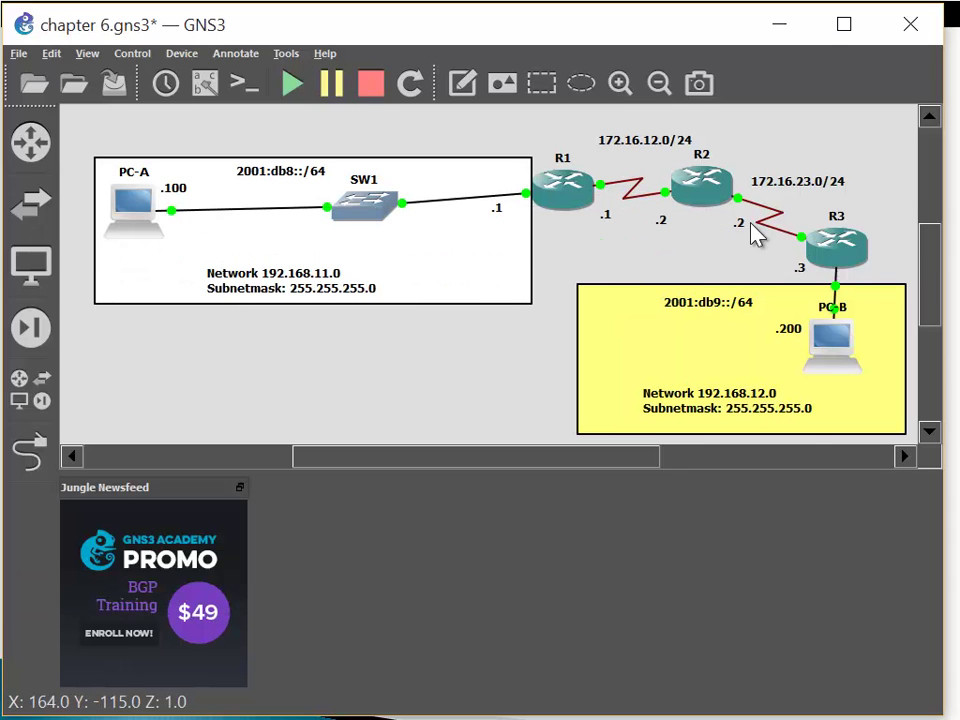
mouse_move(830, 279)
mouse_move(848, 358)
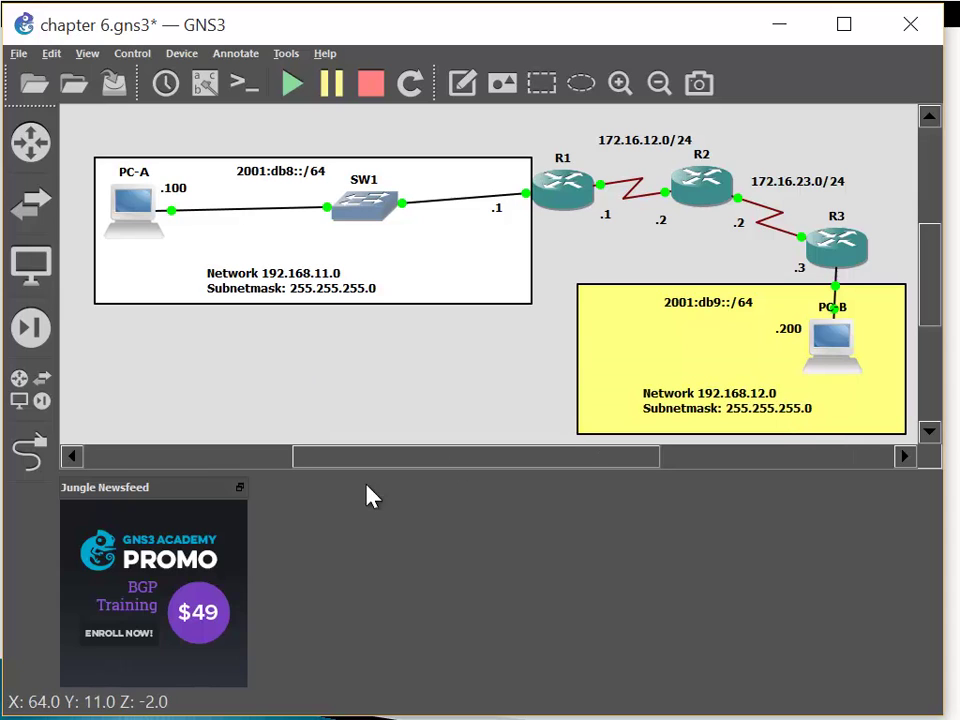
key(alt+Tab)
click(668, 508)
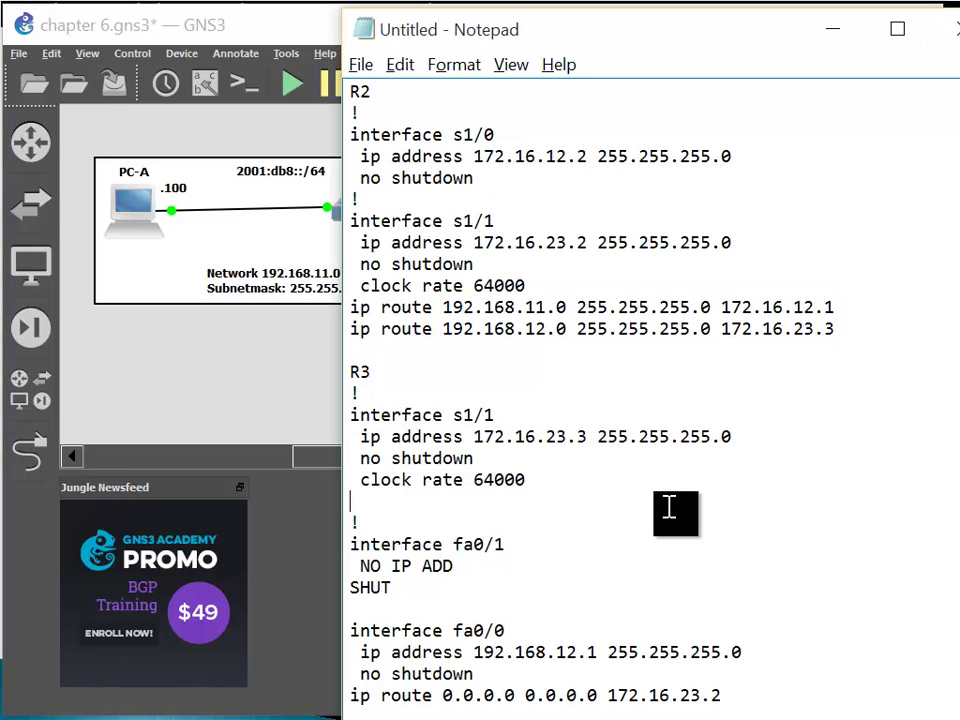
scroll(668, 508, up, 9)
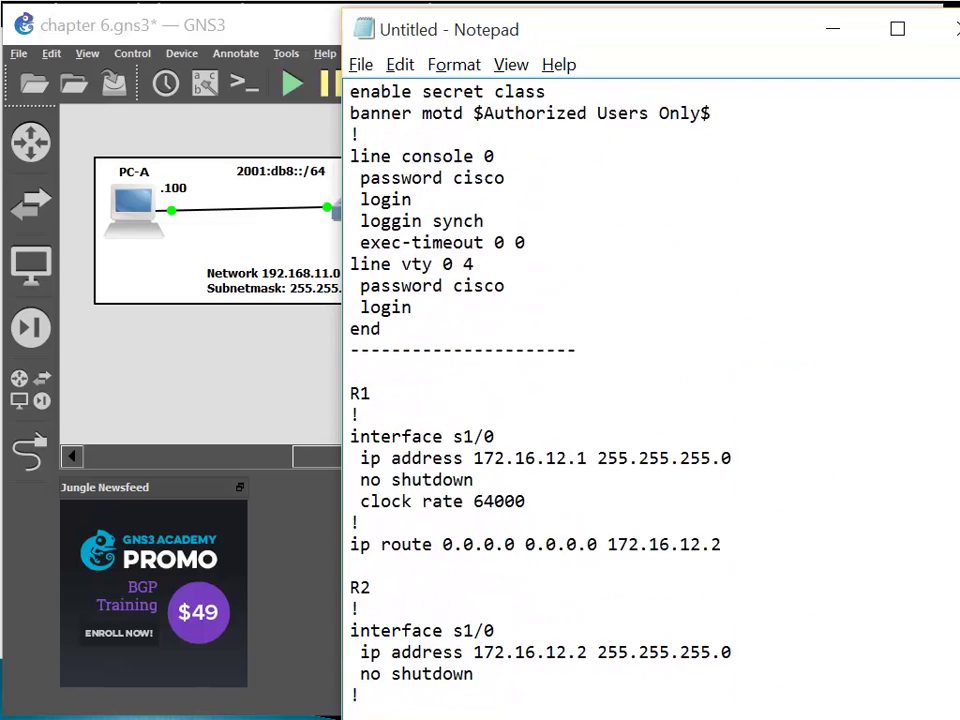
drag(358, 94, 423, 444)
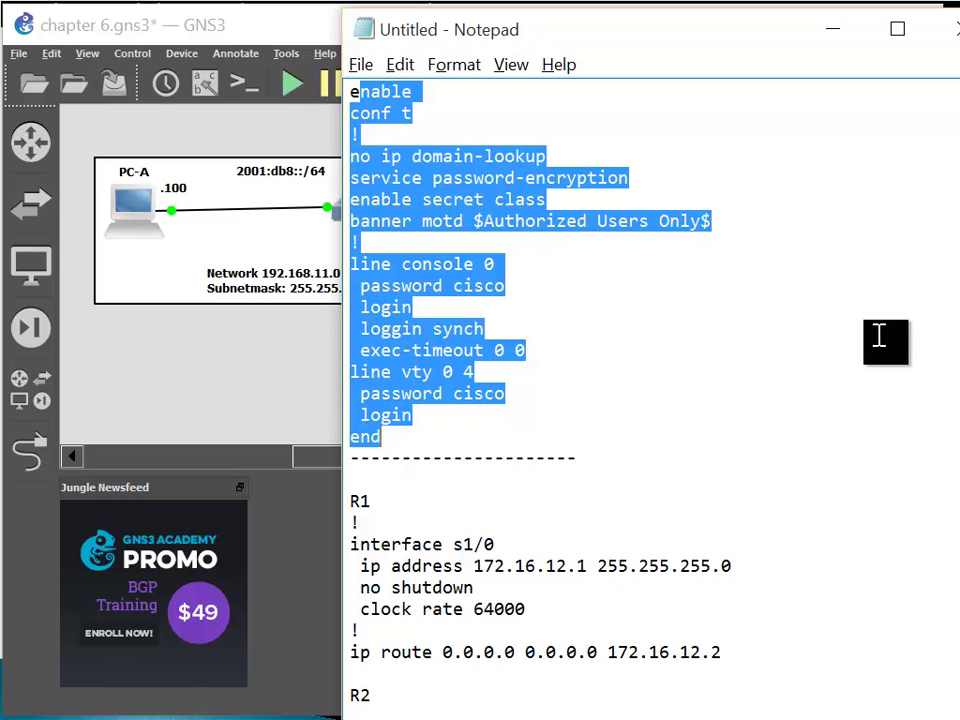
scroll(950, 372, down, 4)
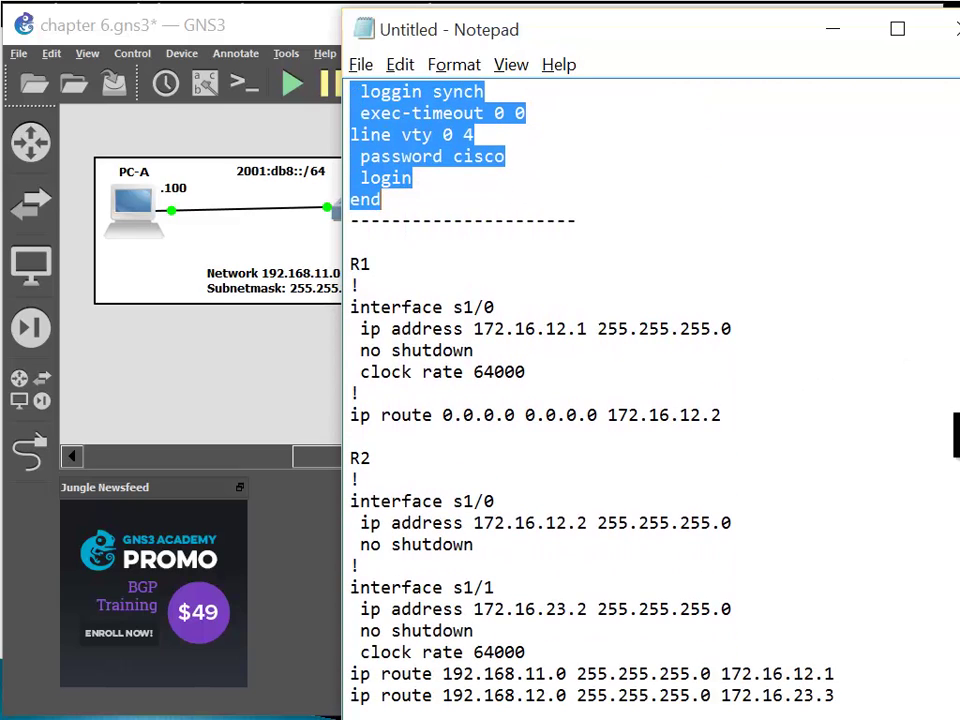
Examine the serial interface, FastEthernet and static route commands for R1, R2 and R3 in the Notepad file.
drag(351, 307, 541, 379)
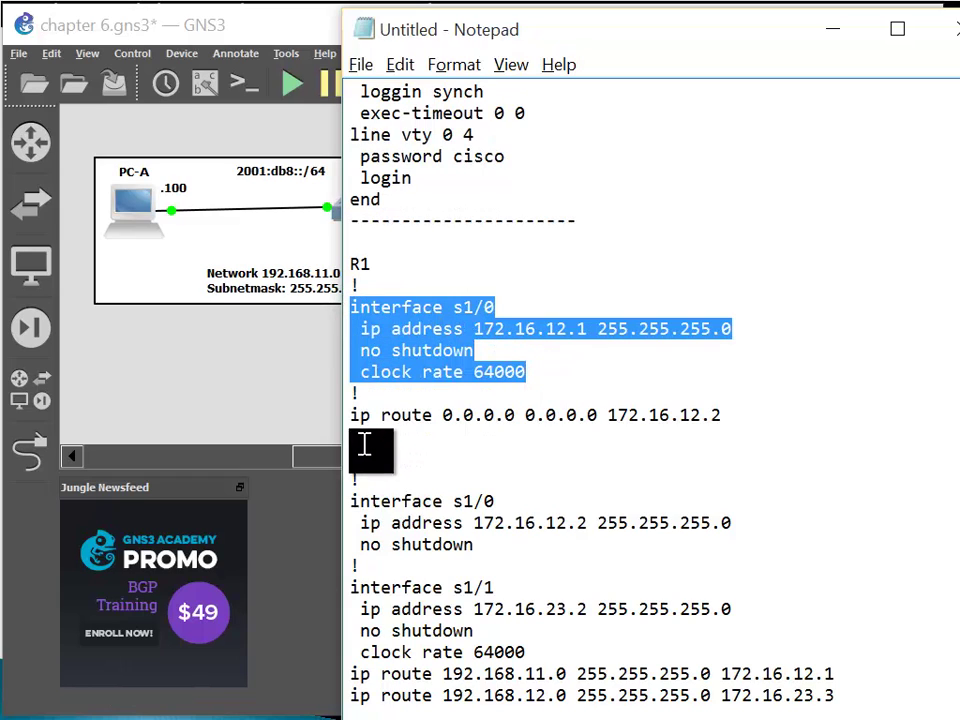
drag(352, 415, 567, 414)
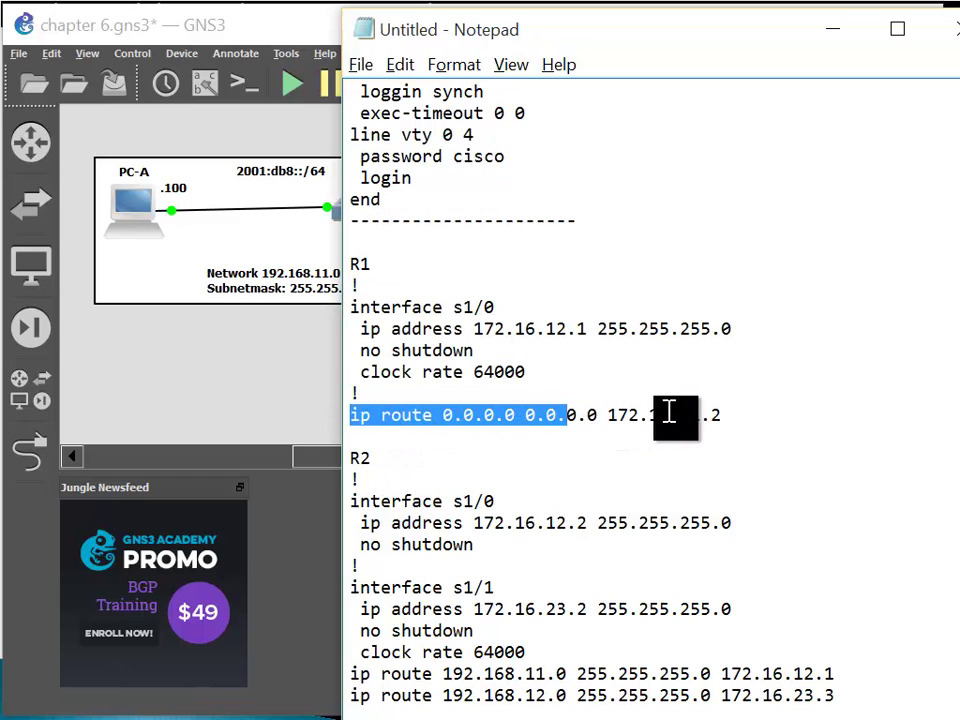
scroll(510, 325, down, 5)
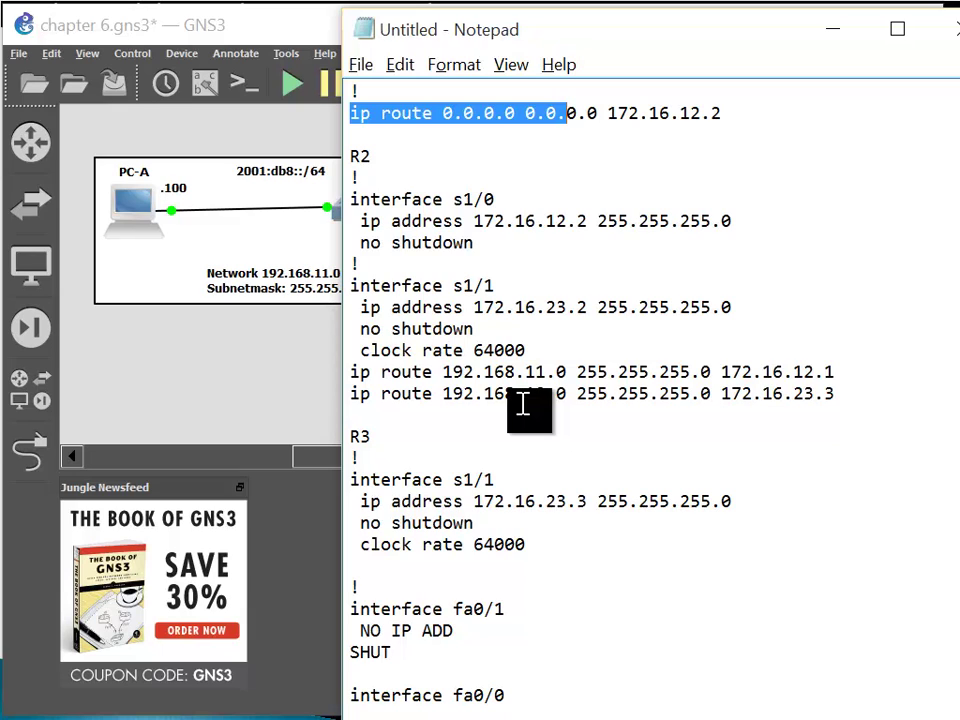
scroll(396, 476, down, 2)
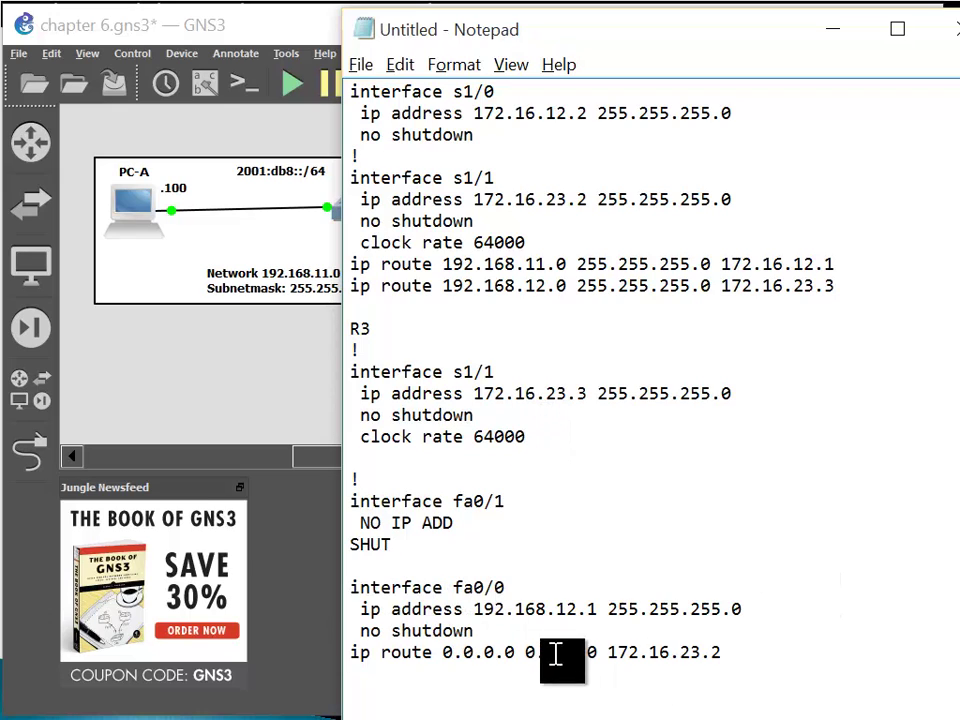
drag(444, 540, 343, 506)
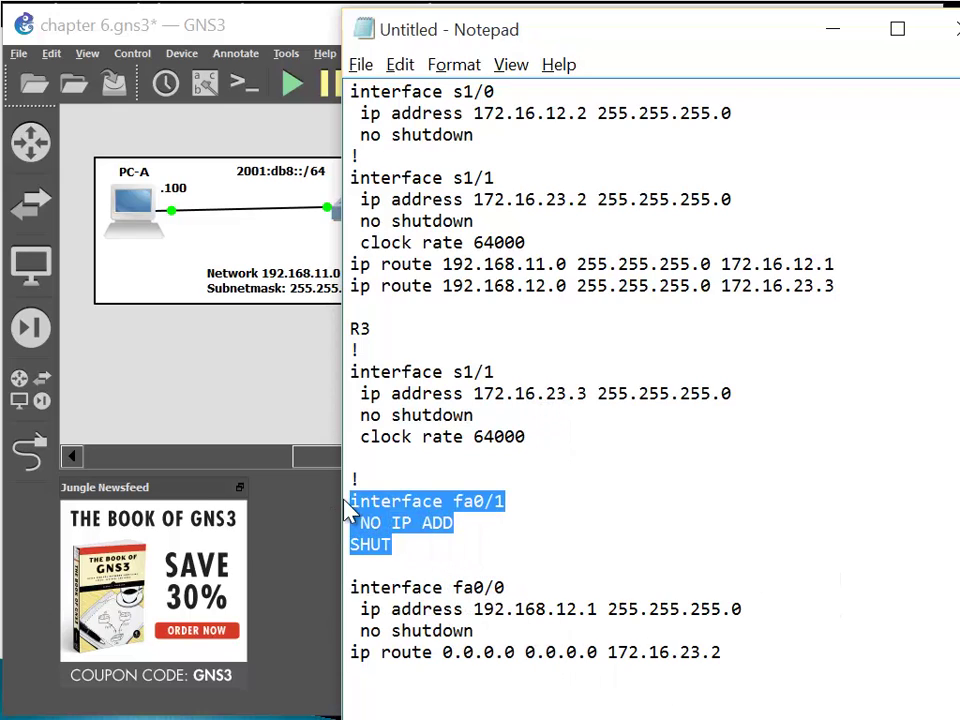
drag(694, 657, 335, 522)
Switch to VMware to view the PC-A and PC-B virtual machines, then return to the GNS3 topology.
click(246, 339)
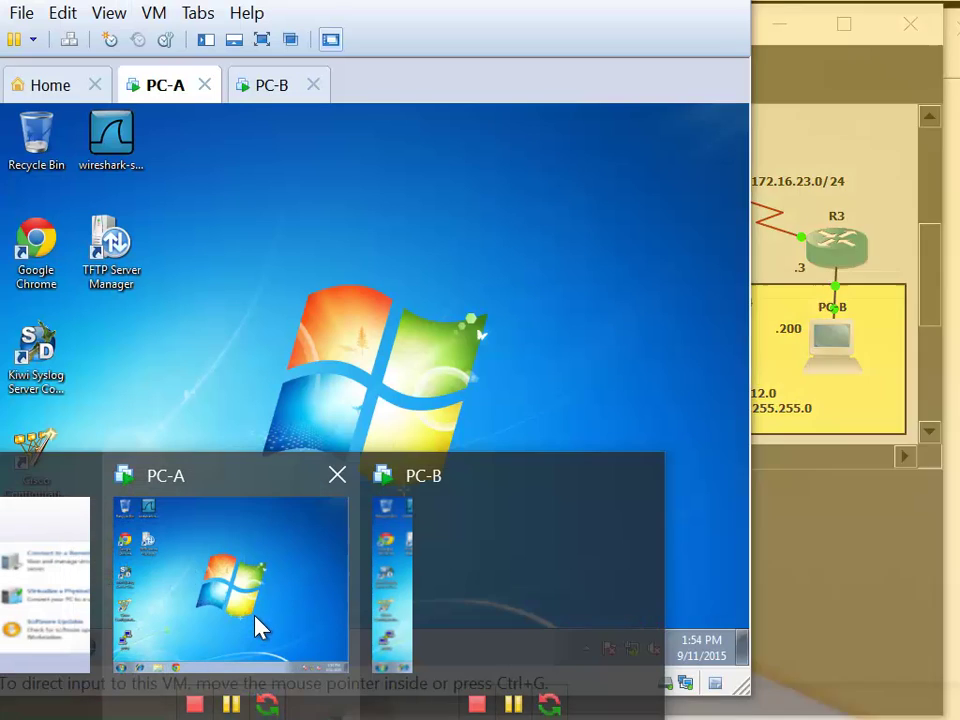
click(257, 626)
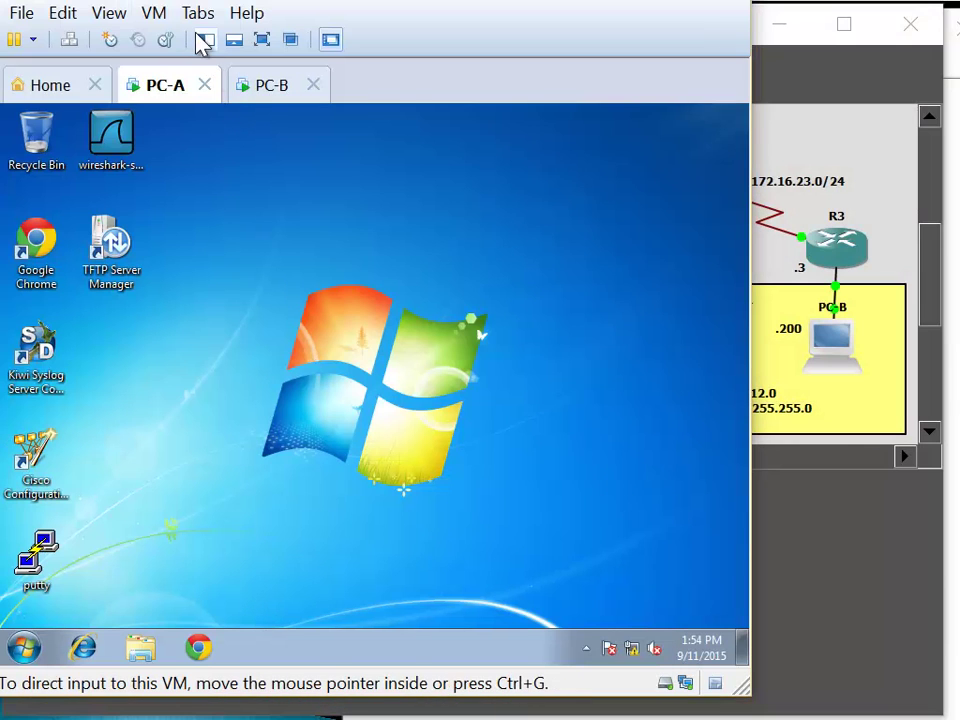
click(278, 86)
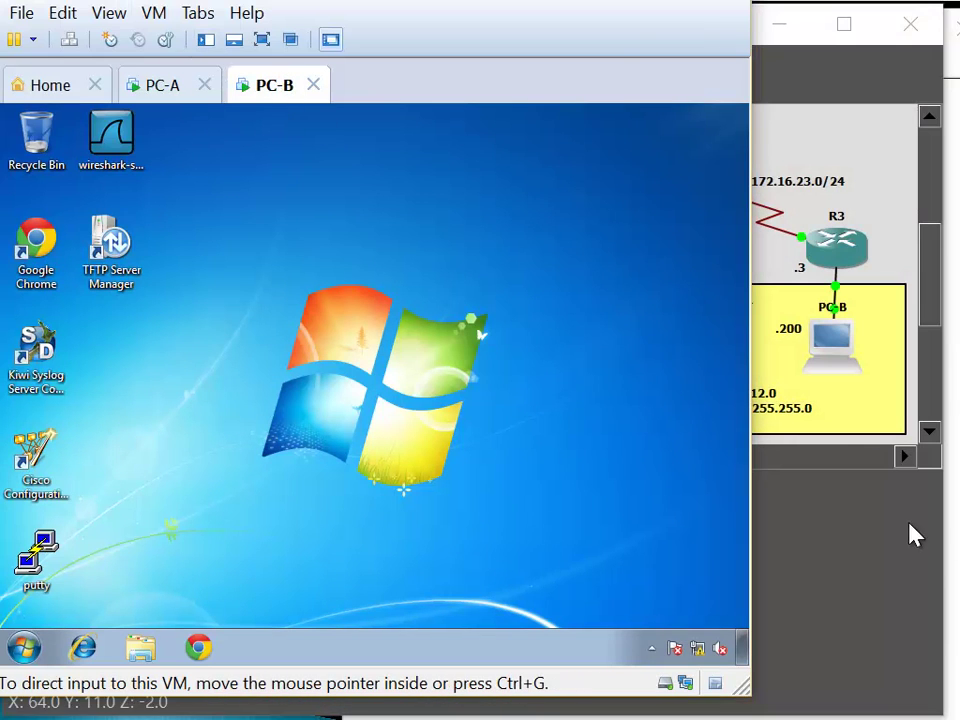
click(912, 526)
click(448, 457)
drag(503, 467, 598, 465)
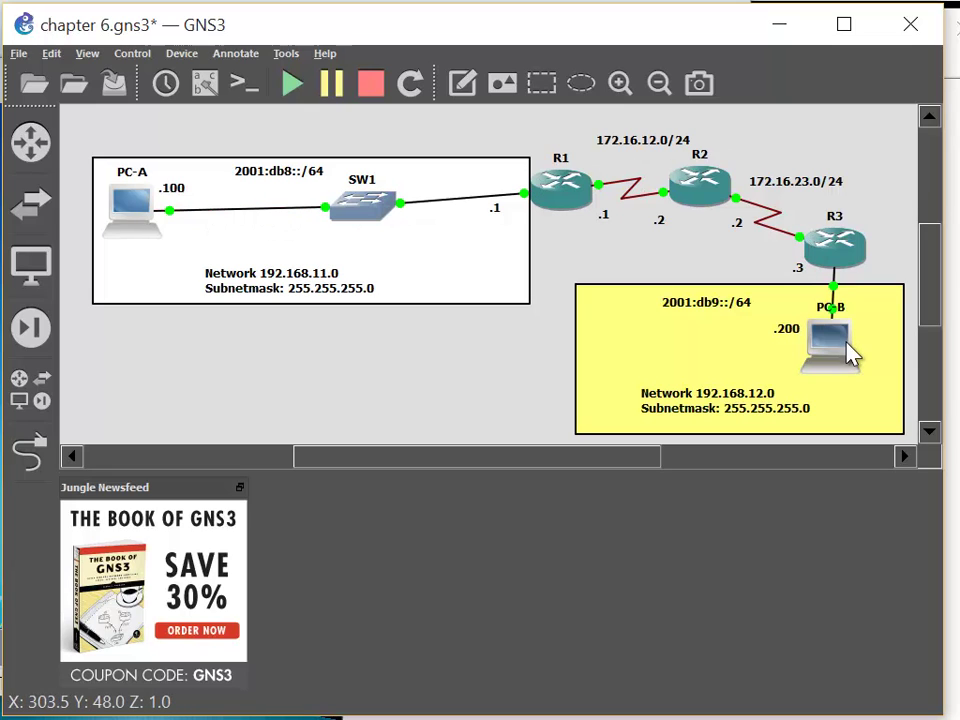
mouse_move(848, 352)
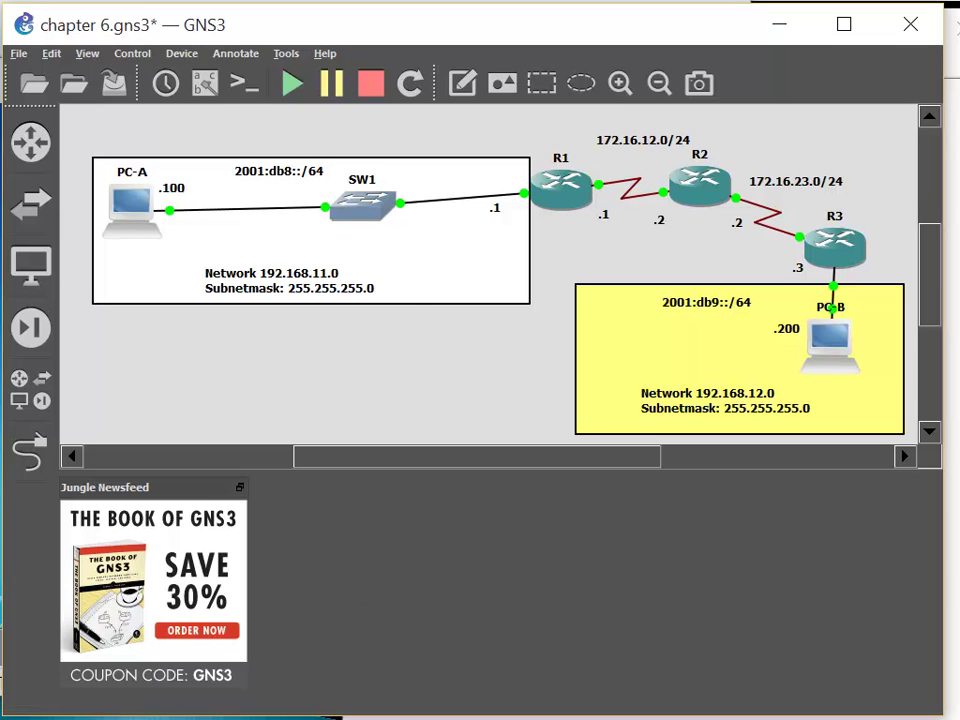
Switch to the PC-A virtual machine in VMware and open a Command Prompt with cmd.
right_click(285, 710)
click(285, 710)
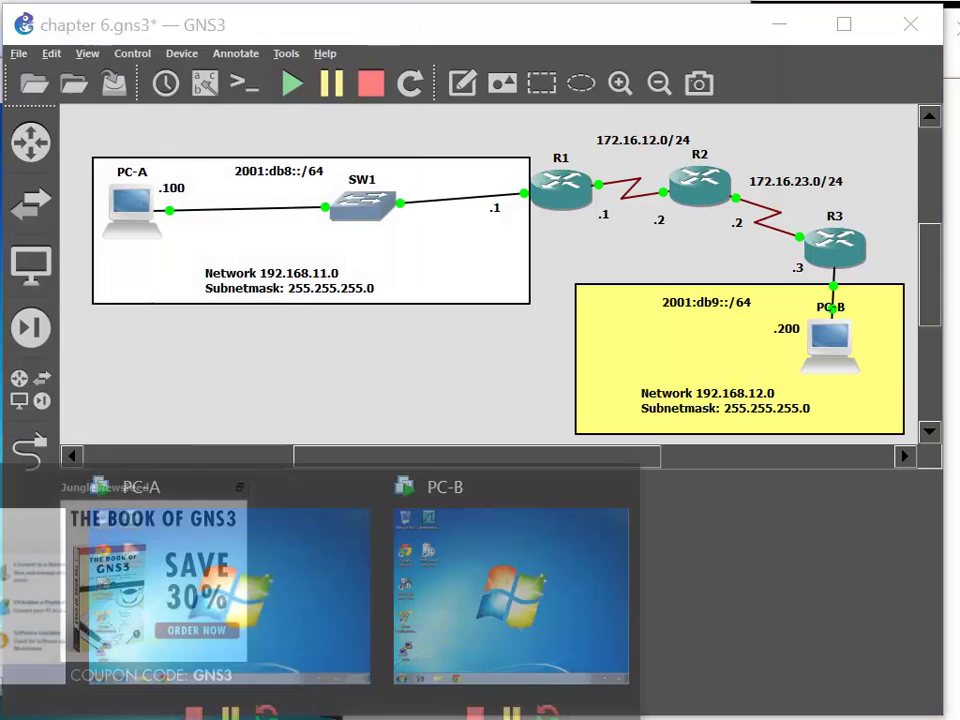
click(298, 626)
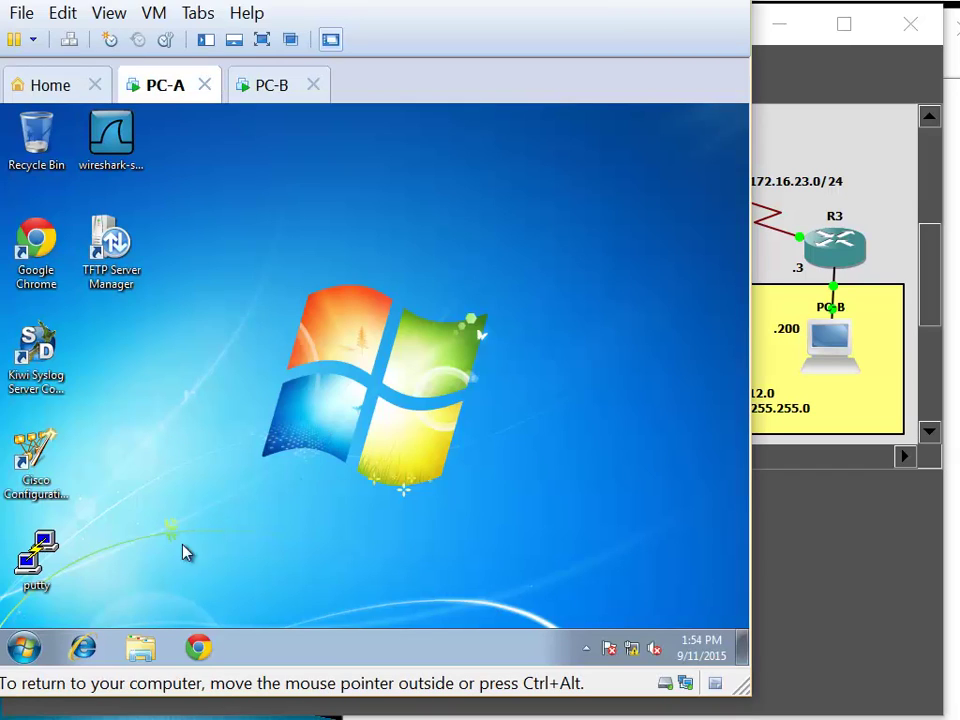
click(23, 647)
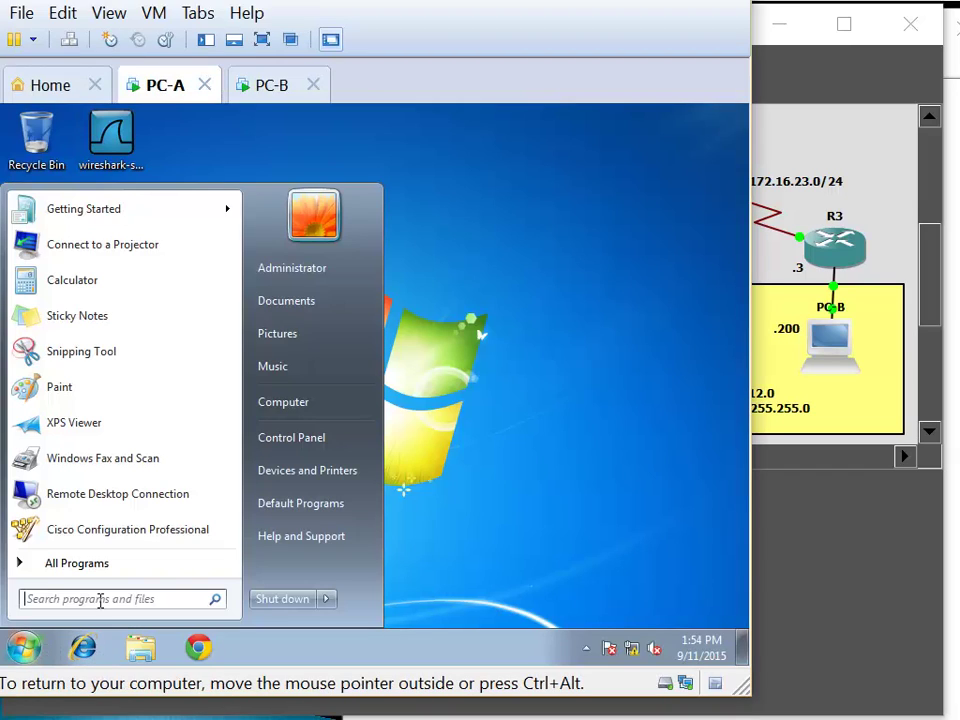
text(cmd)
key(Return)
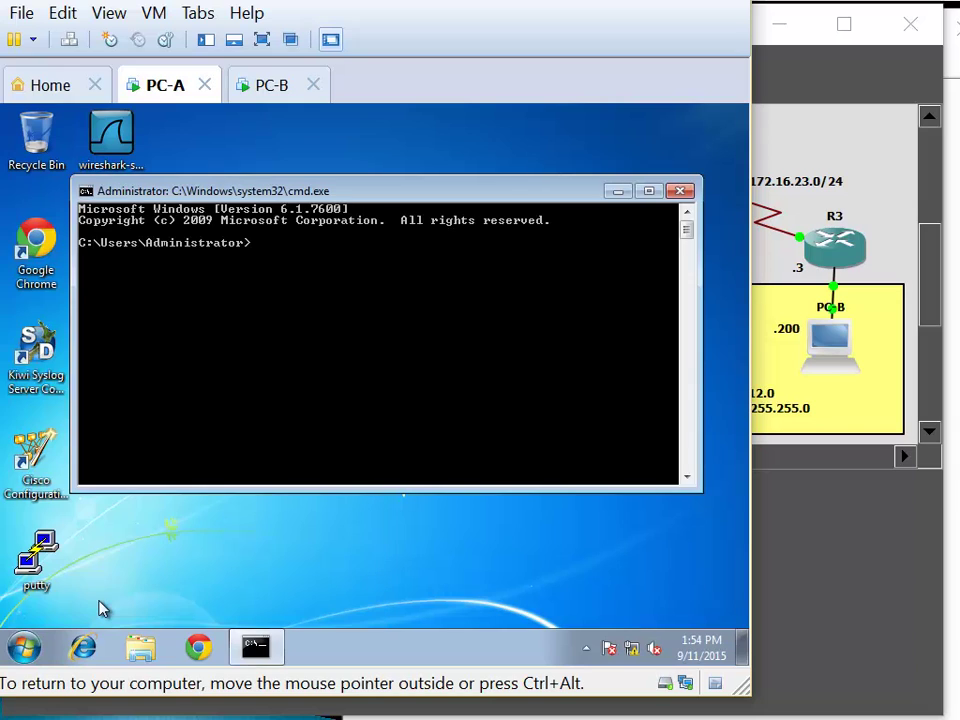
Run ipconfig on PC-A and check its IPv4 address, subnet mask and default gateway.
text(pin)
key(BackSpace)
key(BackSpace)
key(BackSpace)
text(ipconfig)
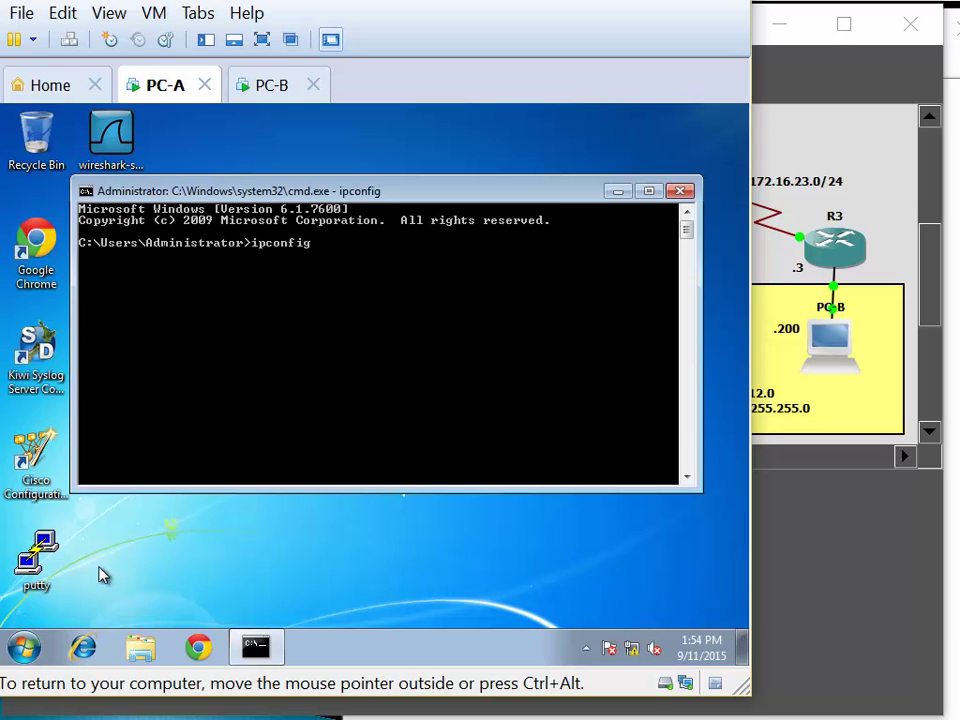
right_click(447, 325)
click(490, 329)
click(383, 335)
mouse_move(383, 333)
mouse_down()
mouse_move(478, 333)
mouse_move(392, 323)
mouse_move(370, 346)
mouse_up()
click(397, 400)
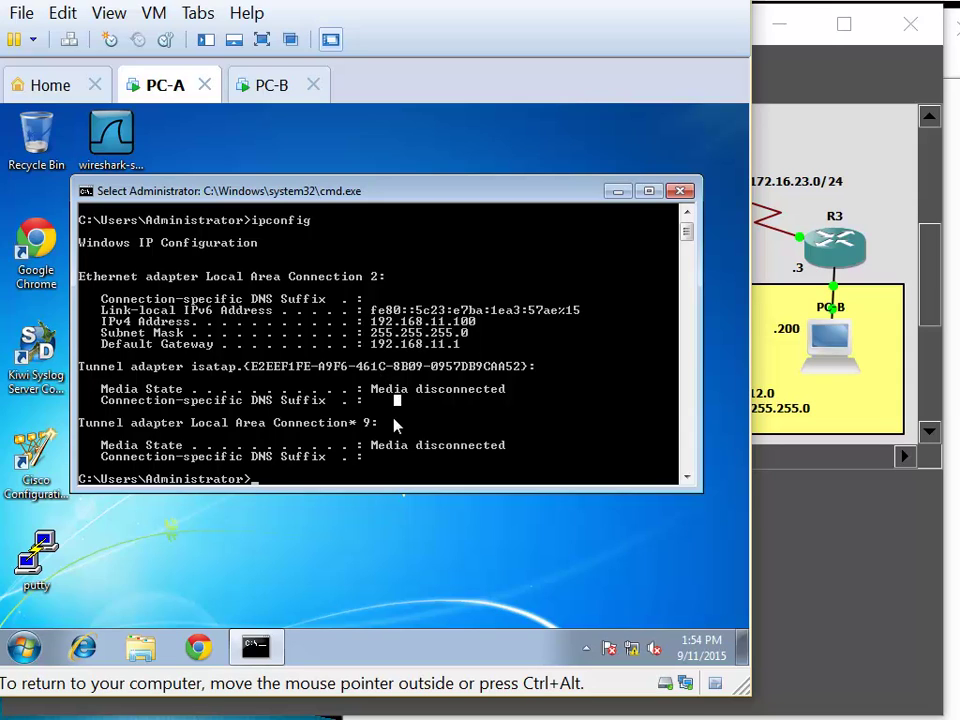
From PC-A, ping the default gateway 192.168.11.1 and PC-B at 192.168.12.200.
key(Escape)
text(ping 192.168.11.1)
key(Return)
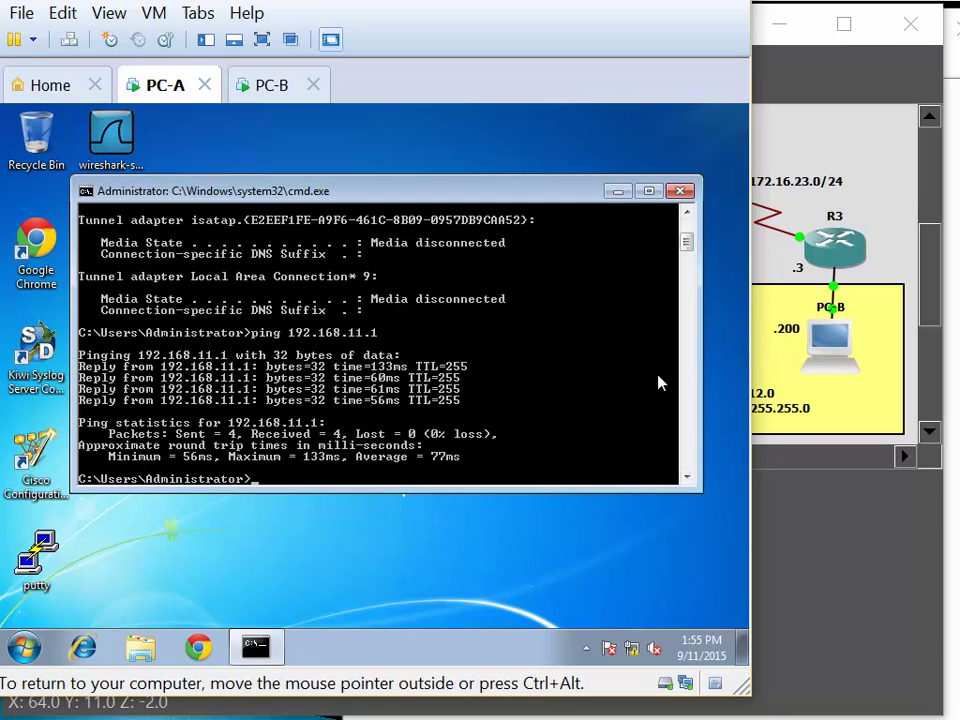
text(ping 192.168.12.200)
key(Return)
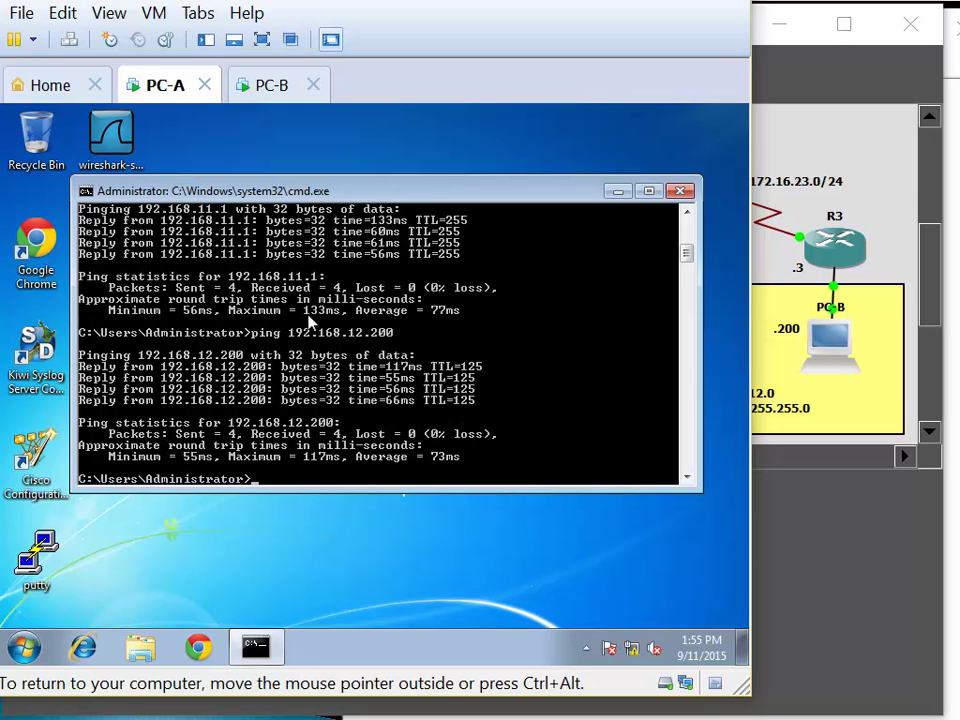
On PC-B, disable Local Area Connection 2 in the Network Connections adapter settings.
click(272, 88)
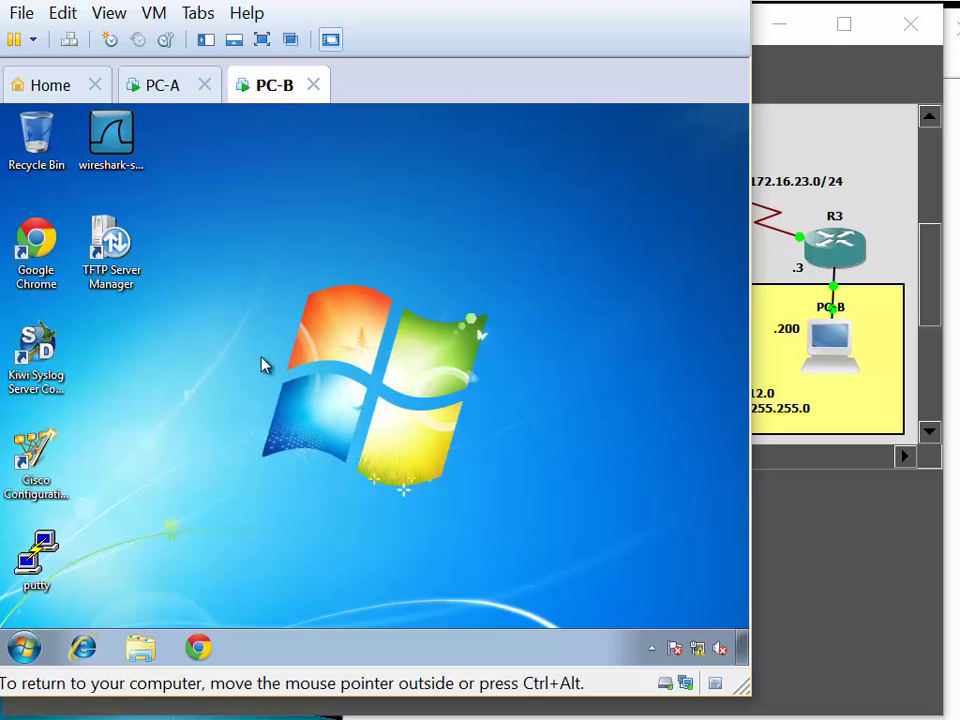
click(24, 648)
click(330, 438)
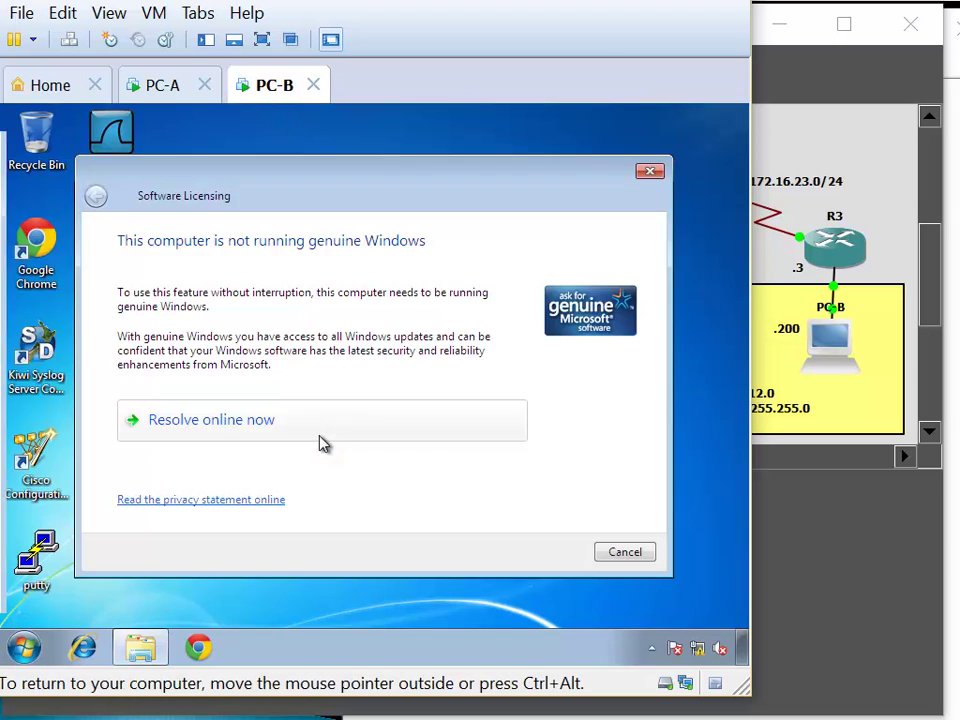
click(625, 552)
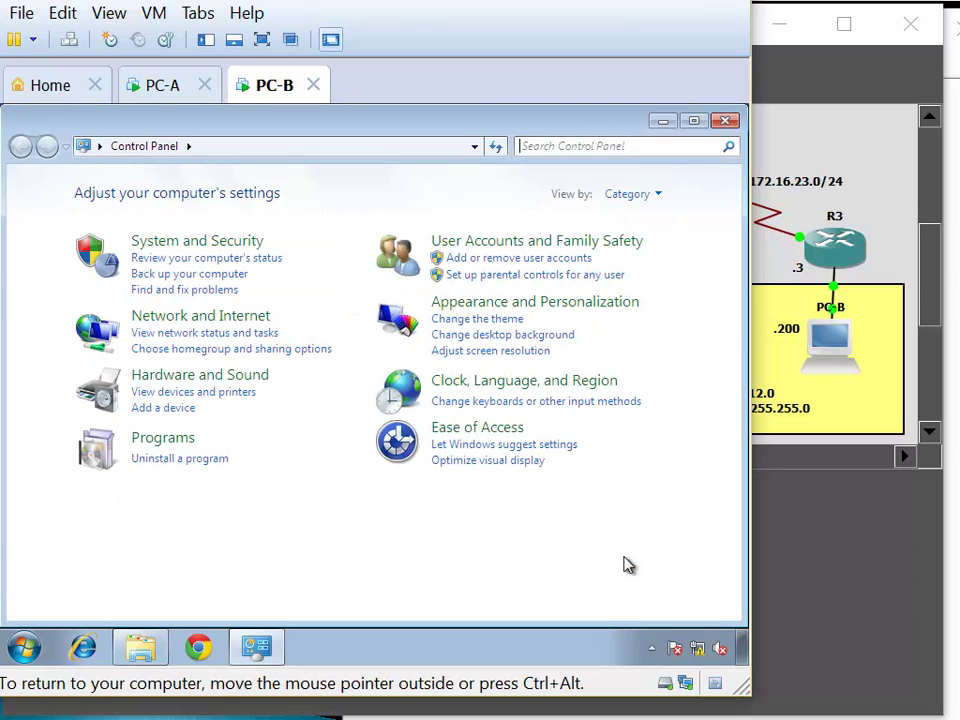
click(214, 316)
click(300, 200)
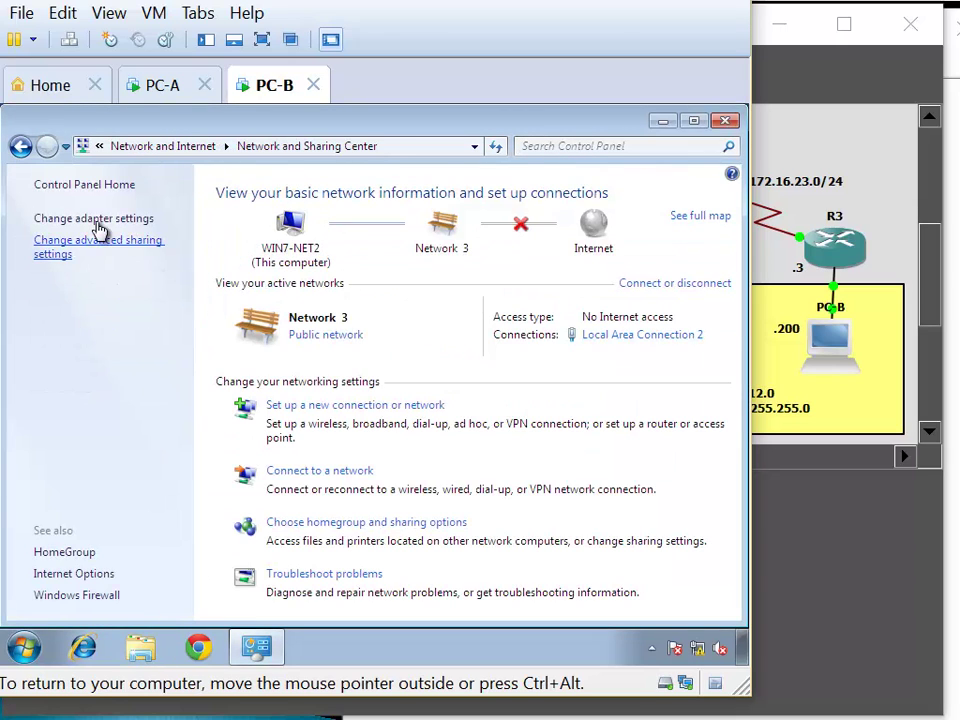
click(94, 216)
right_click(129, 239)
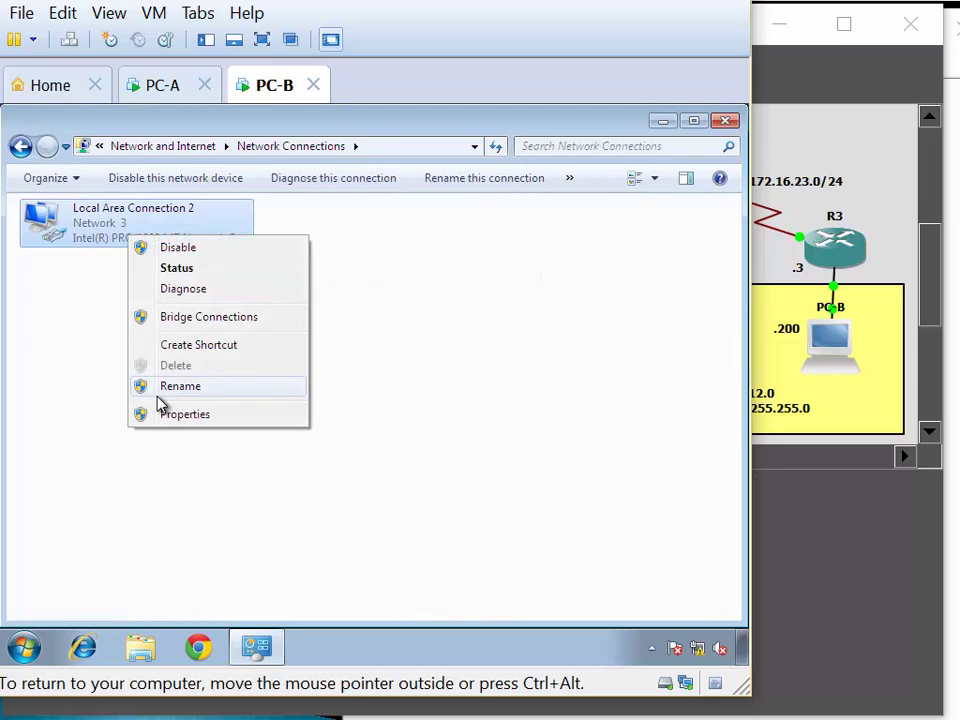
click(179, 250)
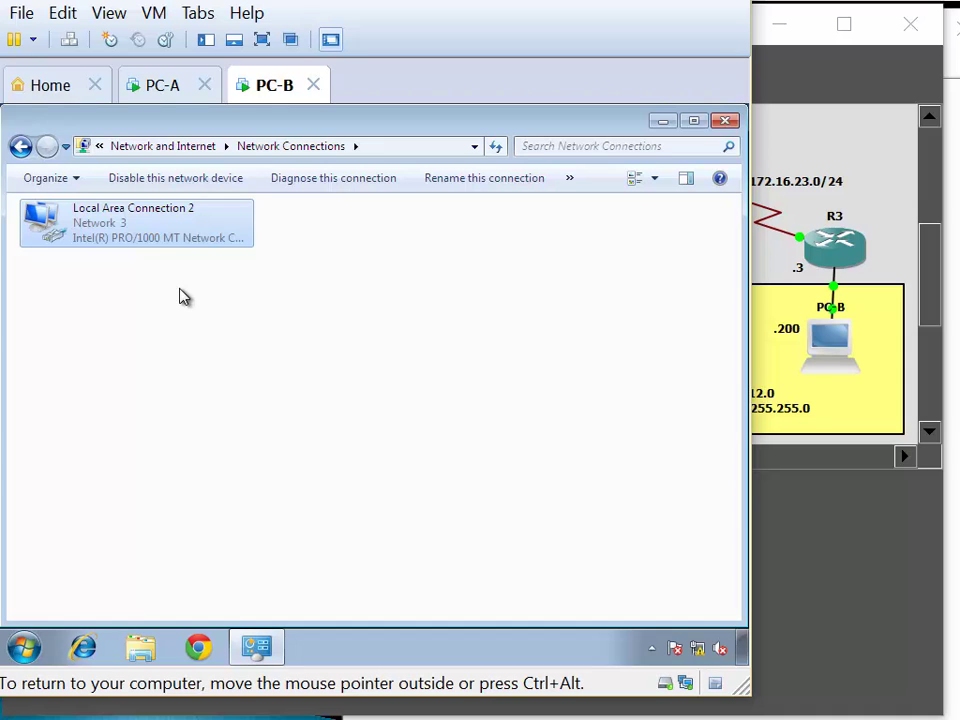
Return to PC-A and repeat the ping to PC-B at 192.168.12.200.
click(155, 87)
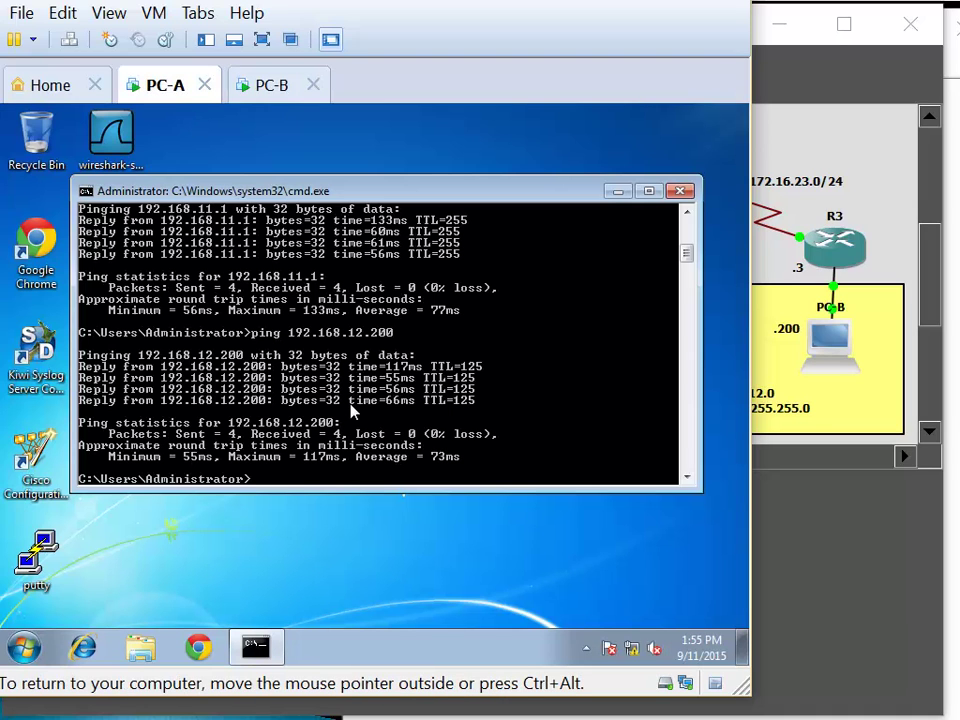
key(Up)
key(Return)
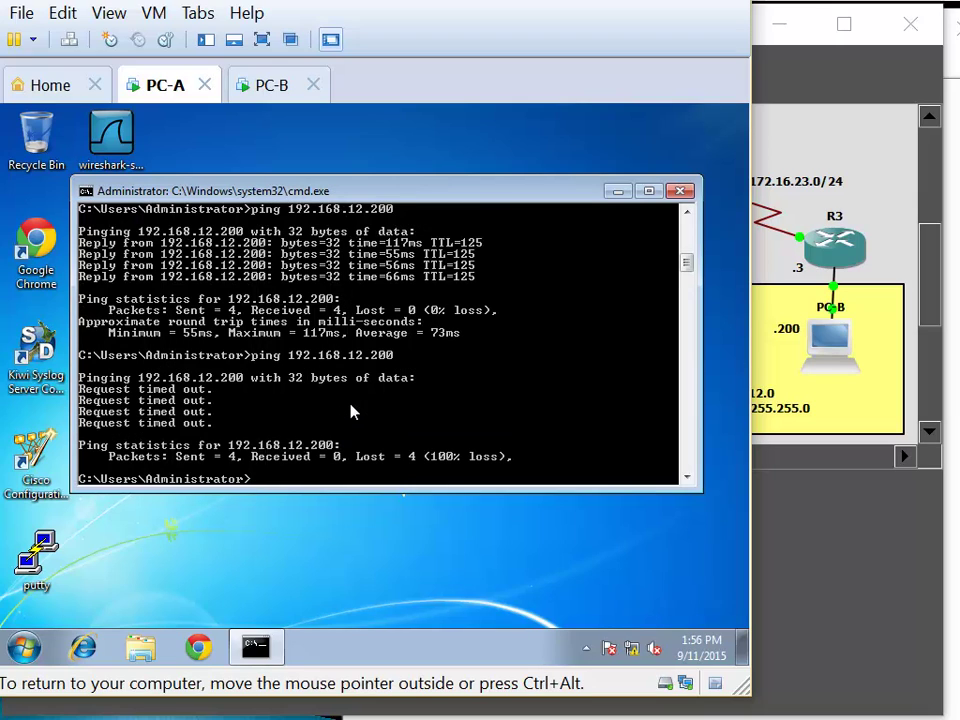
Run tracert 192.168.12.200 from PC-A, then switch to the GNS3 topology to compare the hops.
text(tracert 192.168.12.)
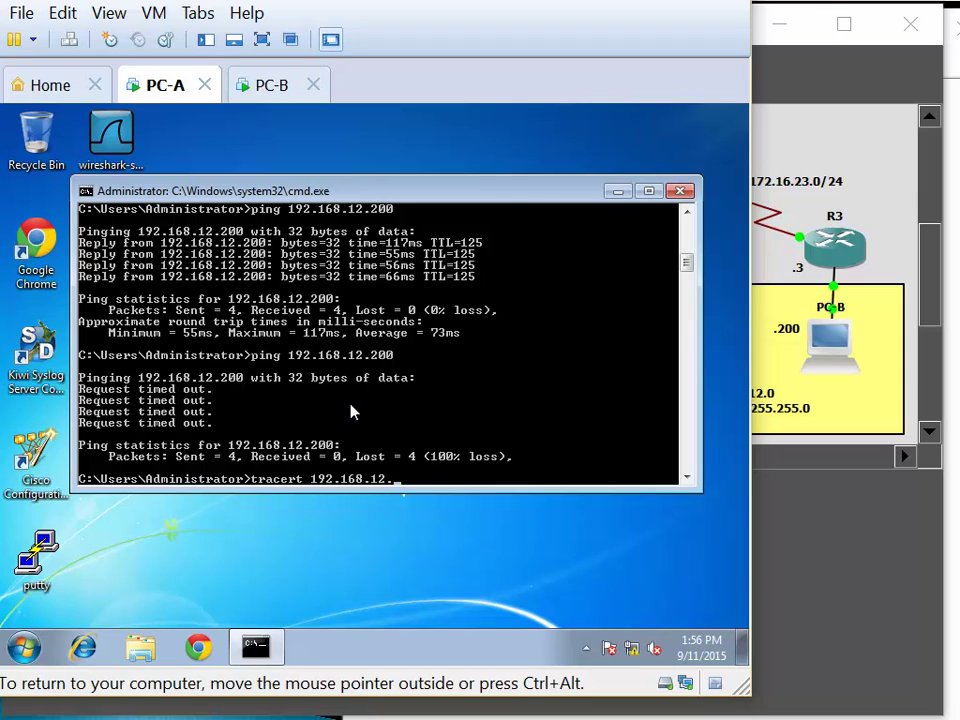
text(200)
key(Return)
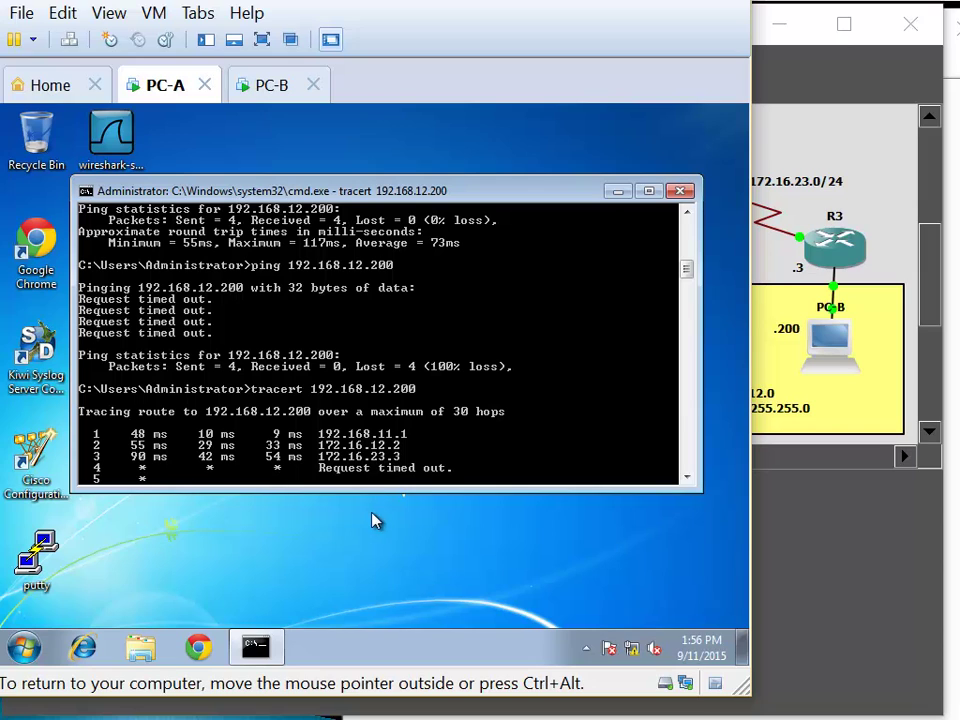
click(853, 461)
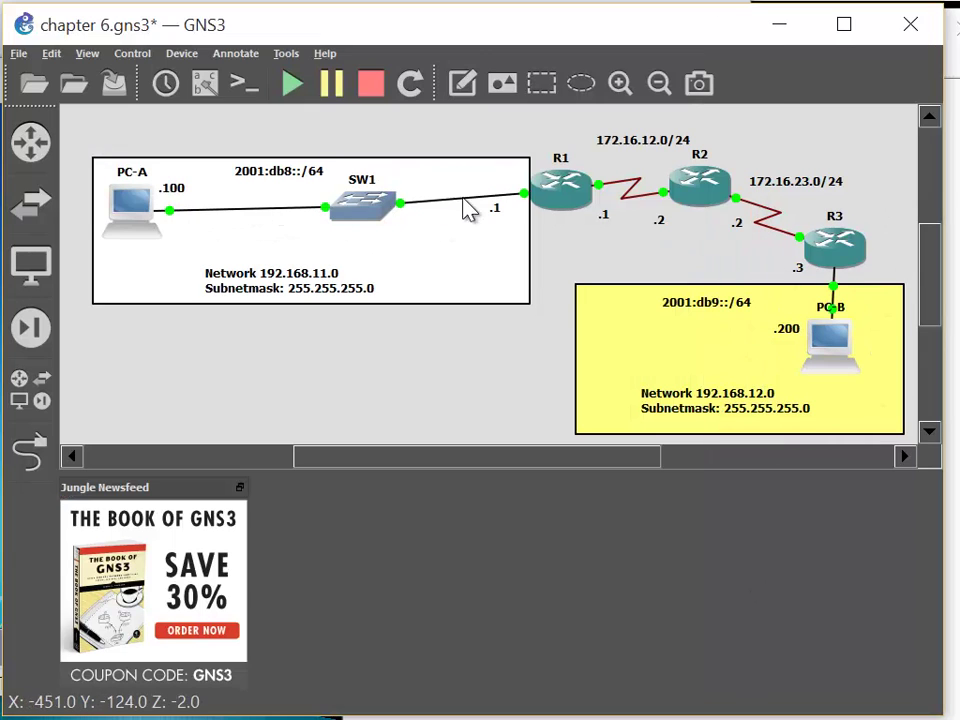
Follow the path to PC-B in the topology, return to PC-A's command prompt and stop the running tracert.
mouse_move(687, 190)
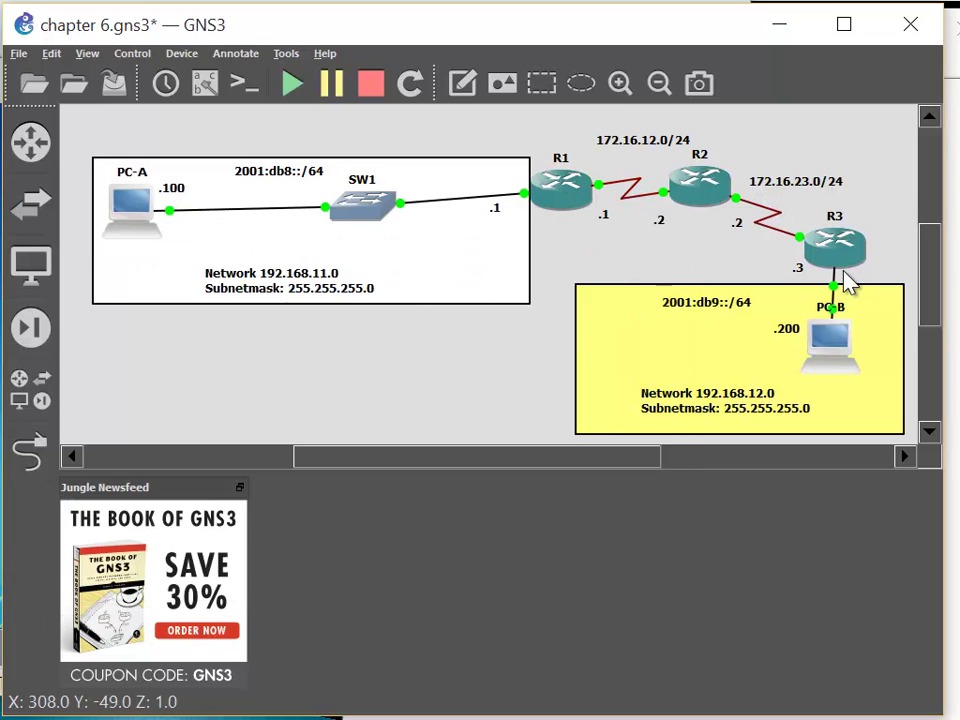
mouse_move(830, 260)
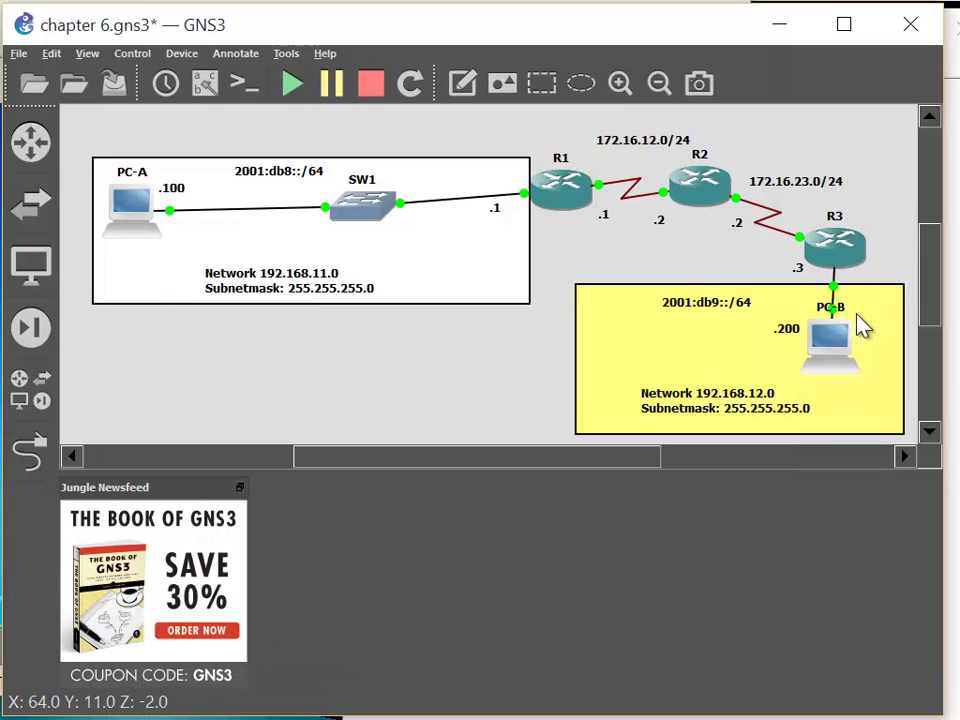
mouse_move(831, 350)
mouse_move(375, 707)
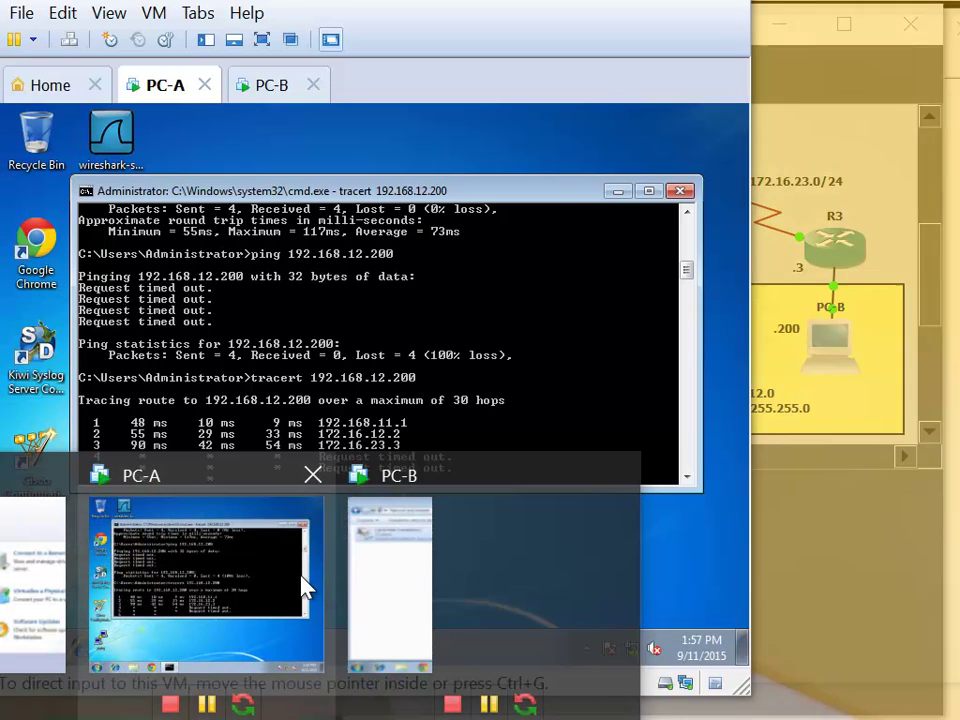
click(304, 588)
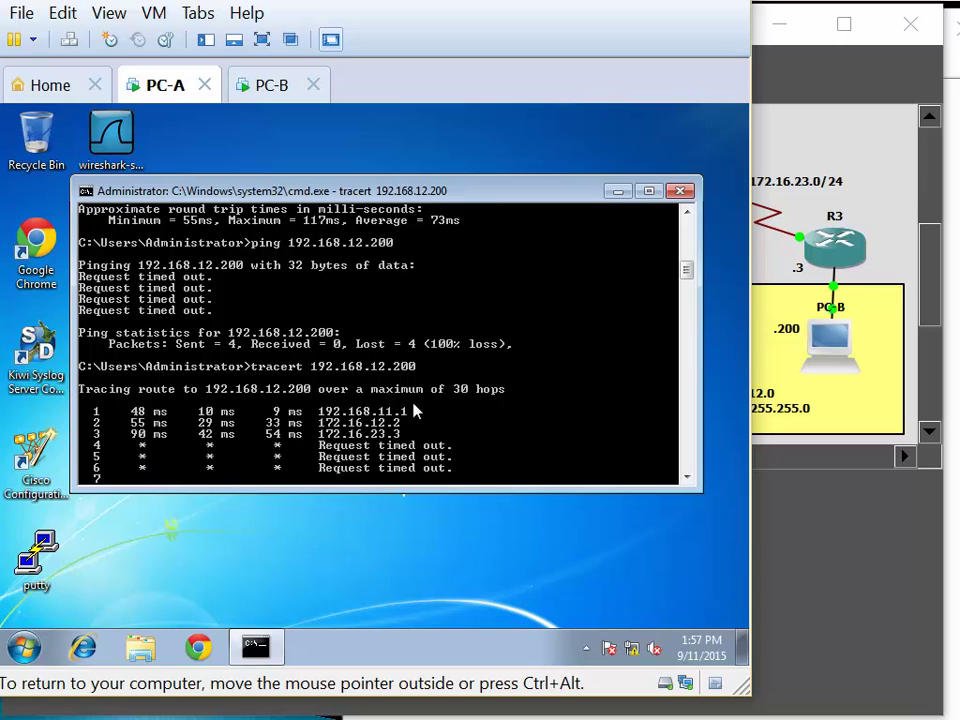
key(ctrl+c)
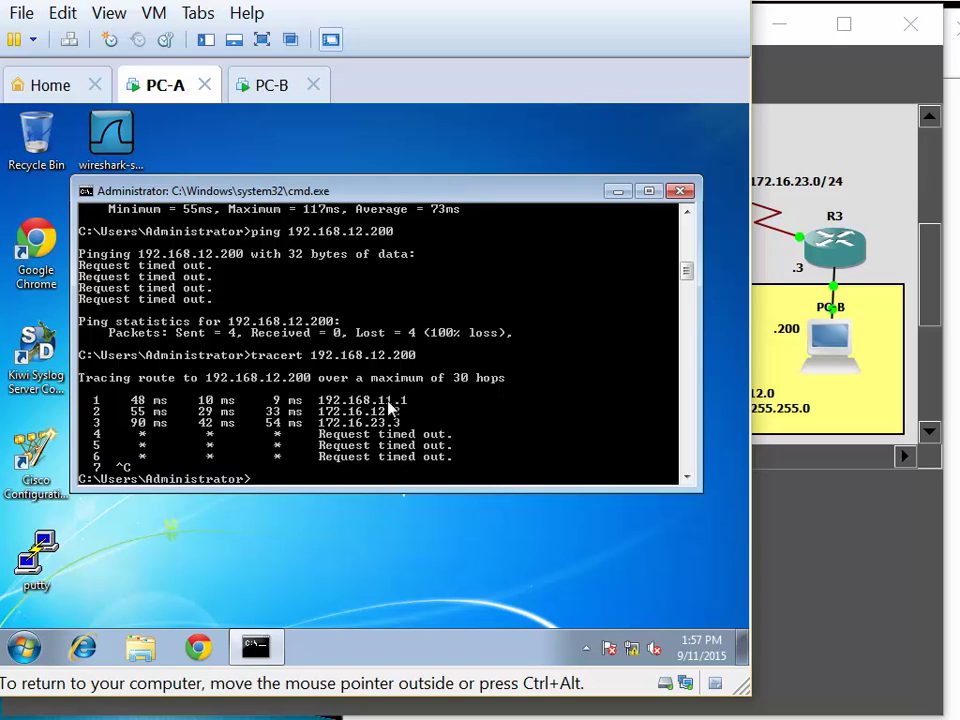
Start a continuous ping from PC-A to PC-B with ping 192.168.12.200 -t.
key(Return)
key(Return)
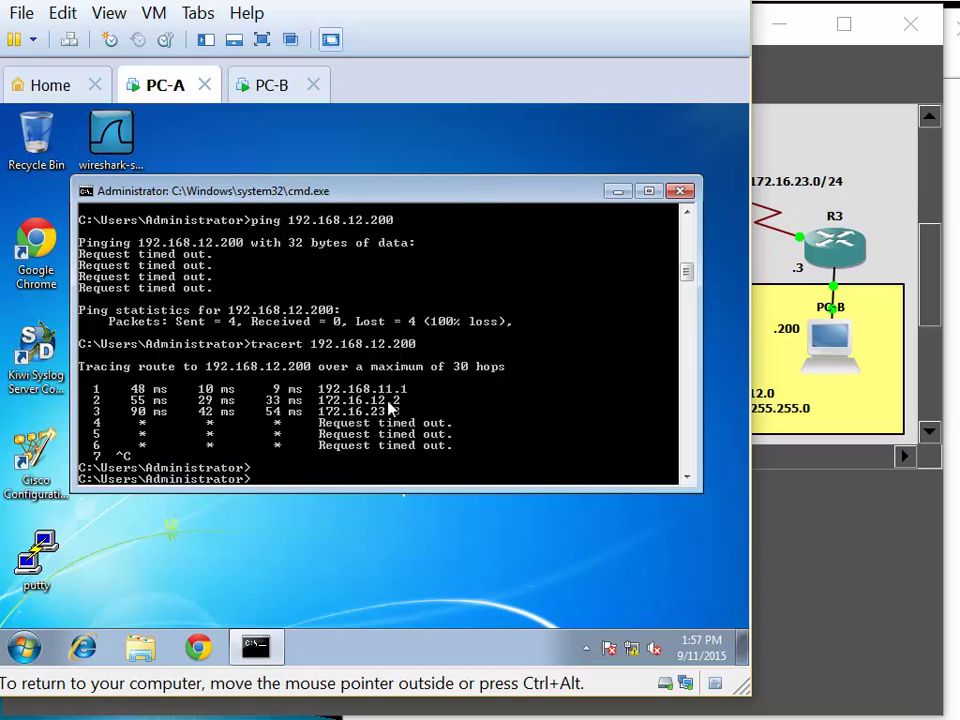
text(ping)
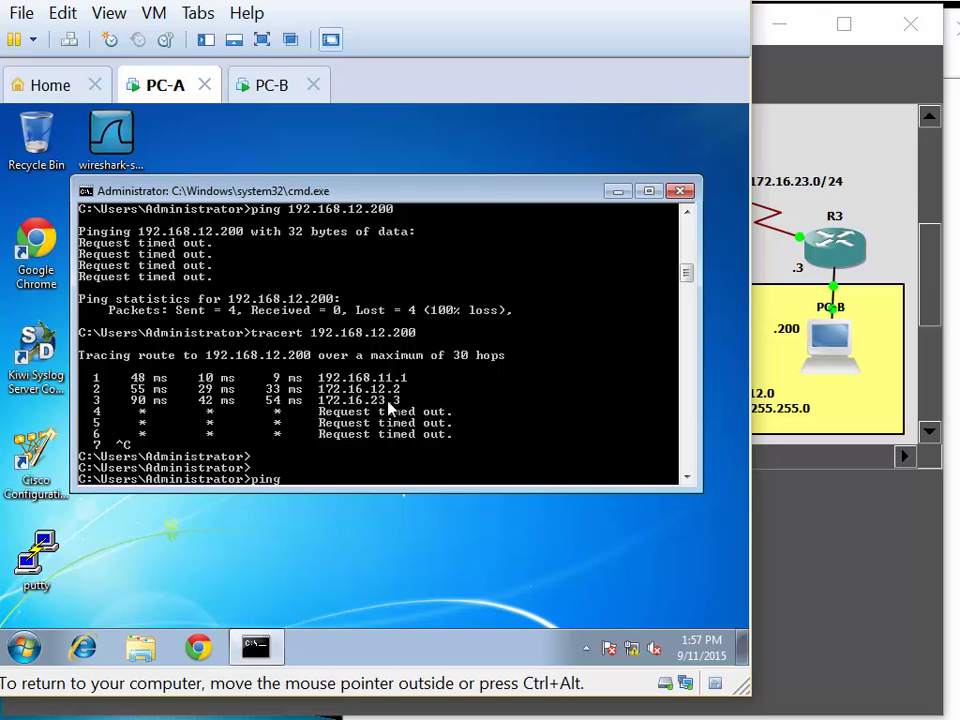
text( 192.168.12.200 -t)
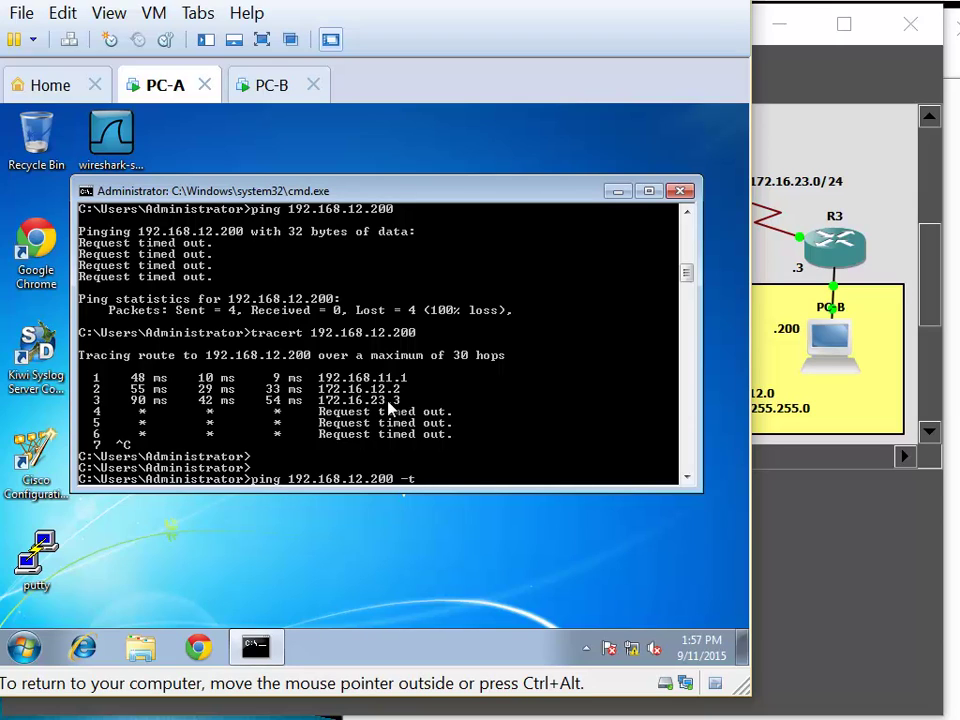
key(Return)
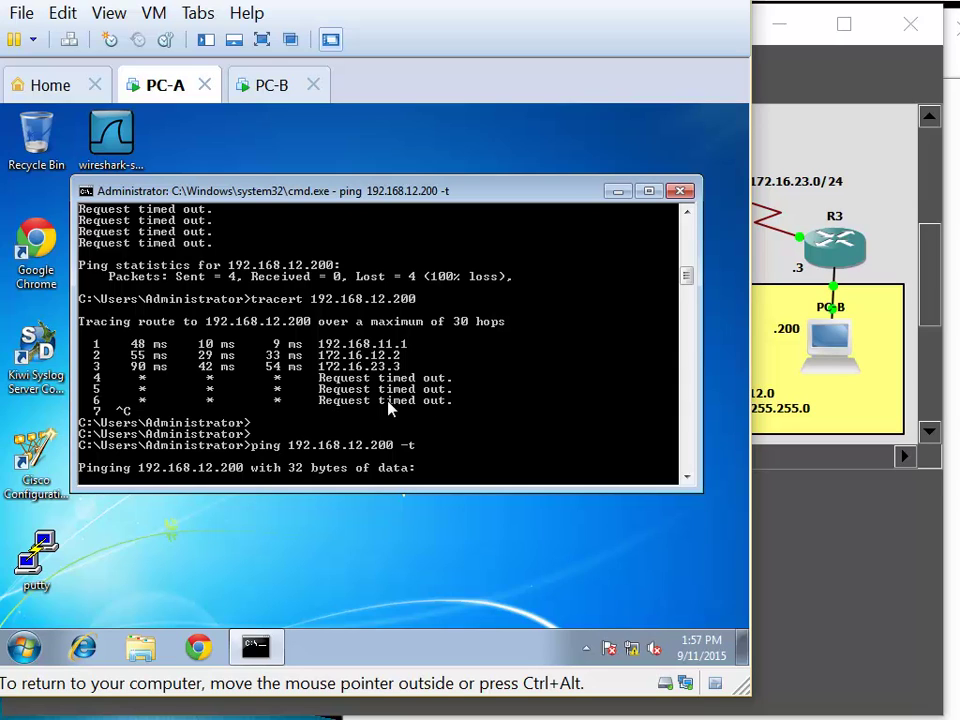
On PC-B, enable the Local Area Connection 2 network adapter.
click(270, 88)
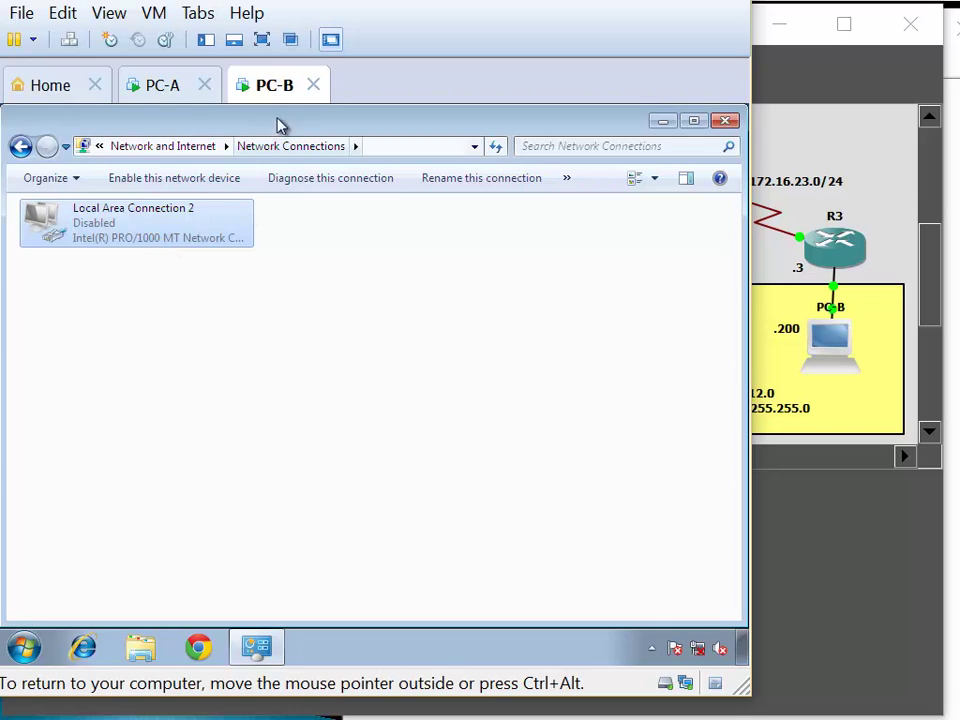
right_click(138, 249)
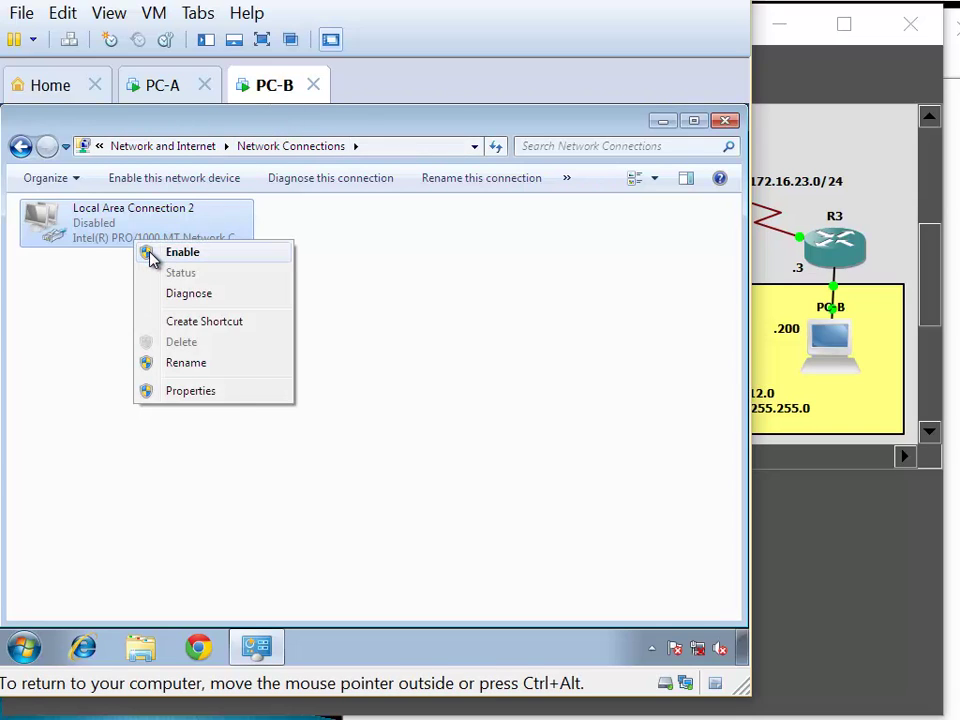
click(148, 252)
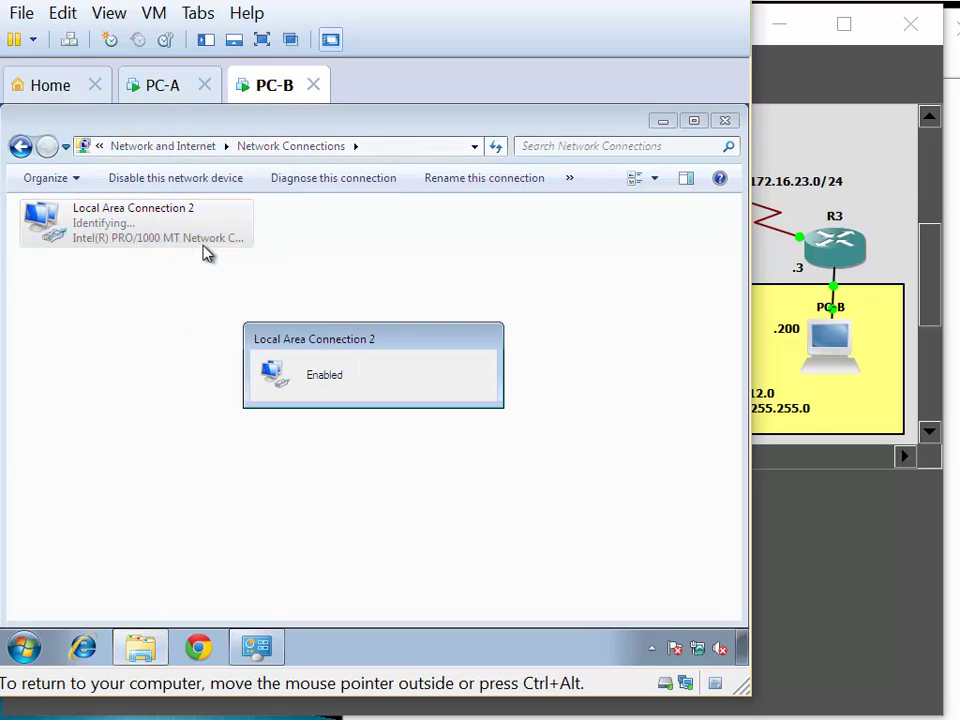
Return to PC-A, check the replies from PC-B and stop the continuous ping.
click(161, 93)
click(161, 90)
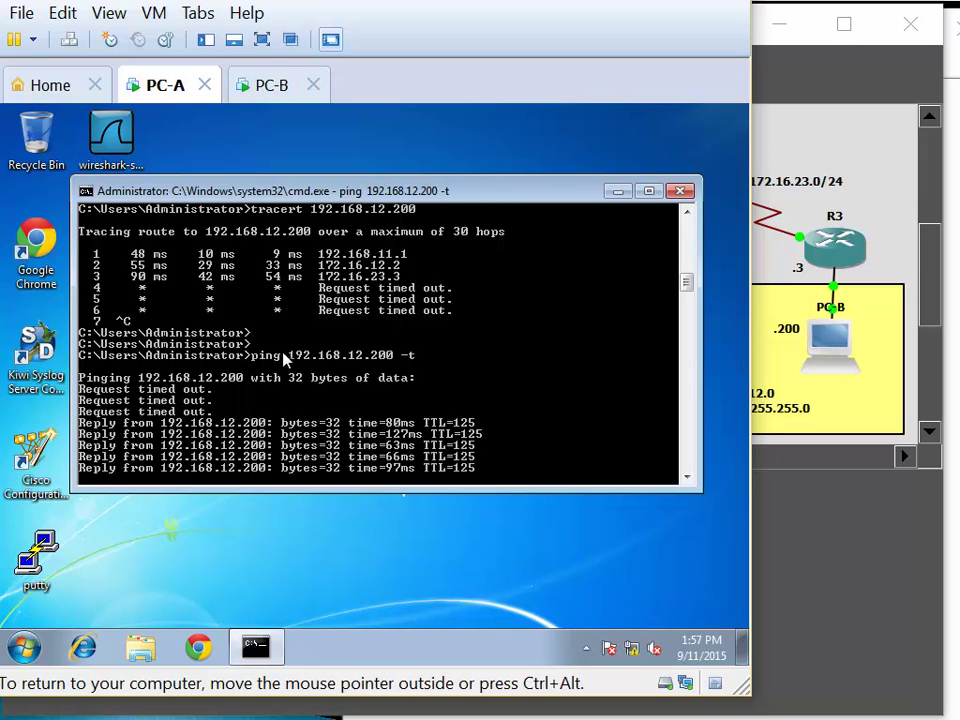
key(ctrl+c)
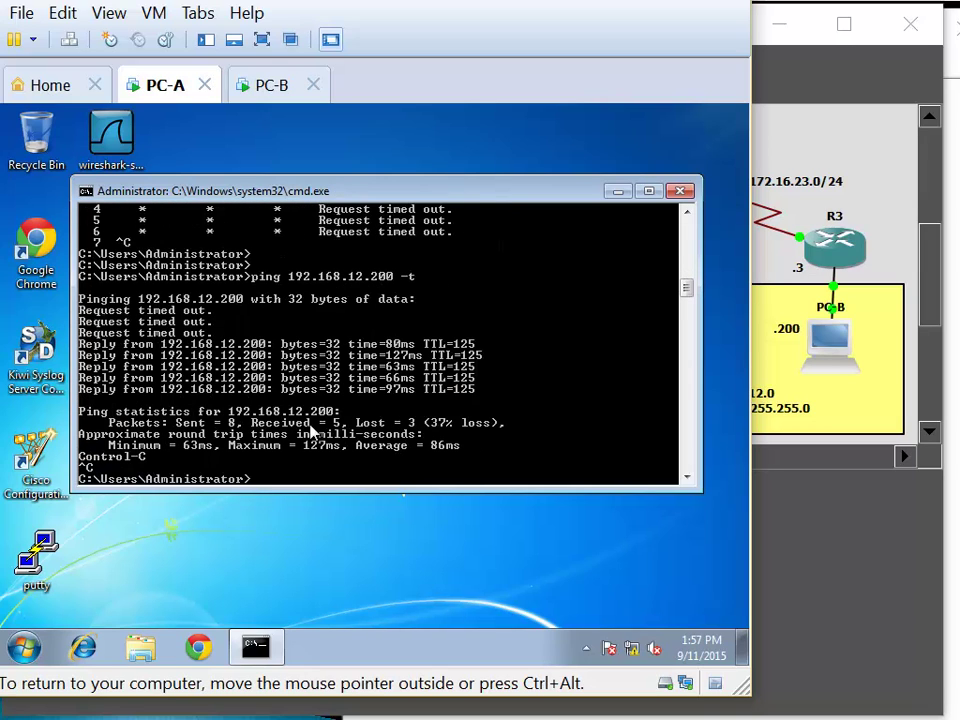
Switch to the R1 terminal session and ping R3's LAN interface at 192.168.12.1 on a cleared screen.
key(ctrl+alt)
key(alt+Tab)
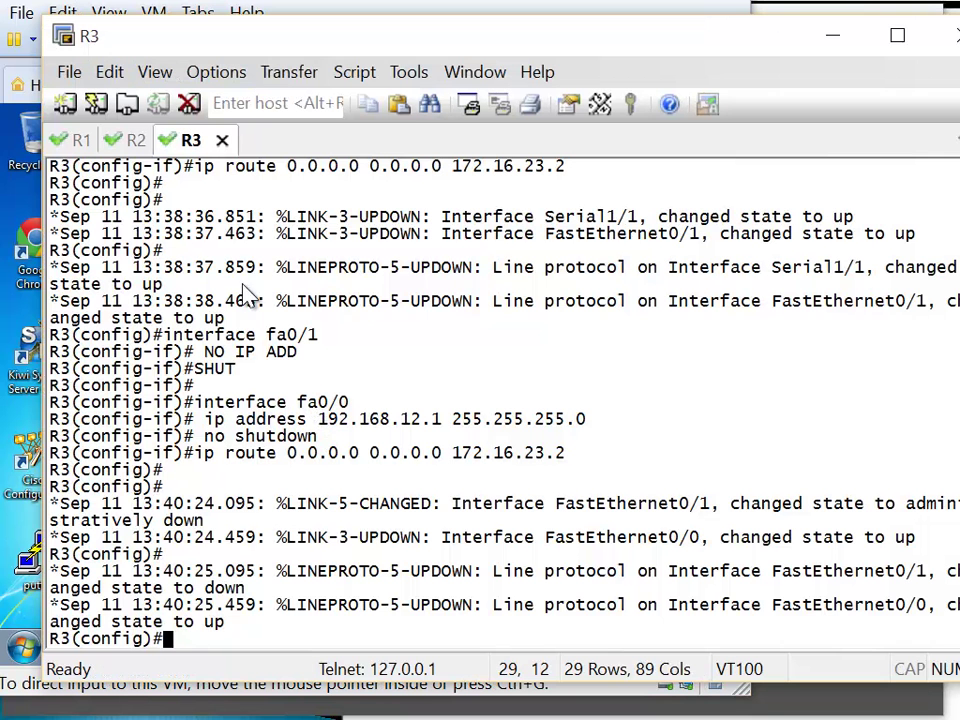
click(80, 142)
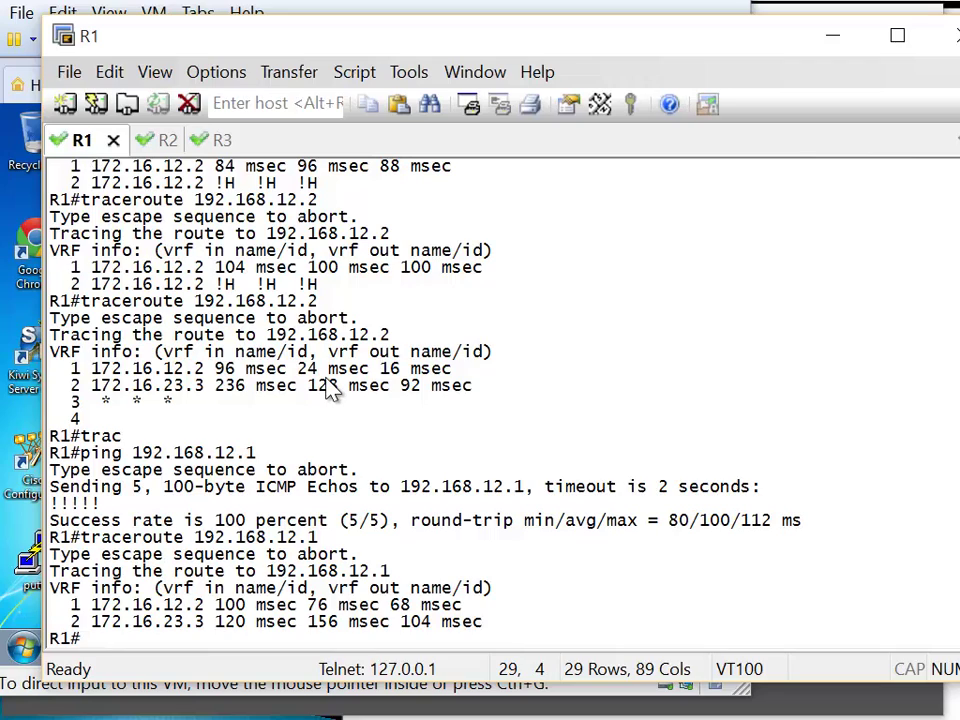
key(alt)
key(ctrl+l)
text(ping 1)
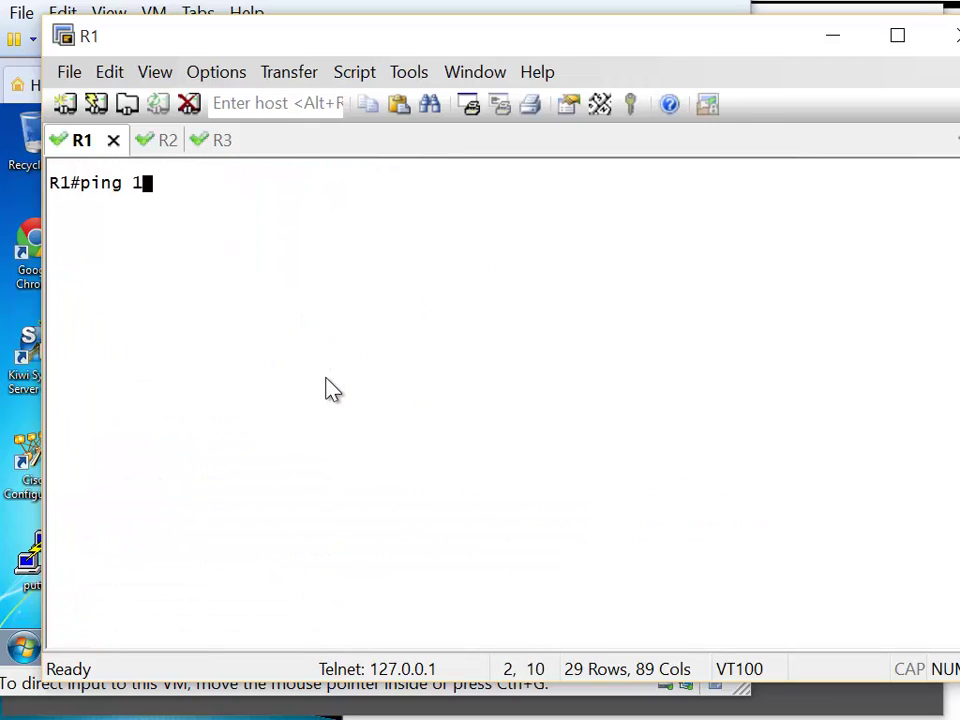
text(92.168.12)
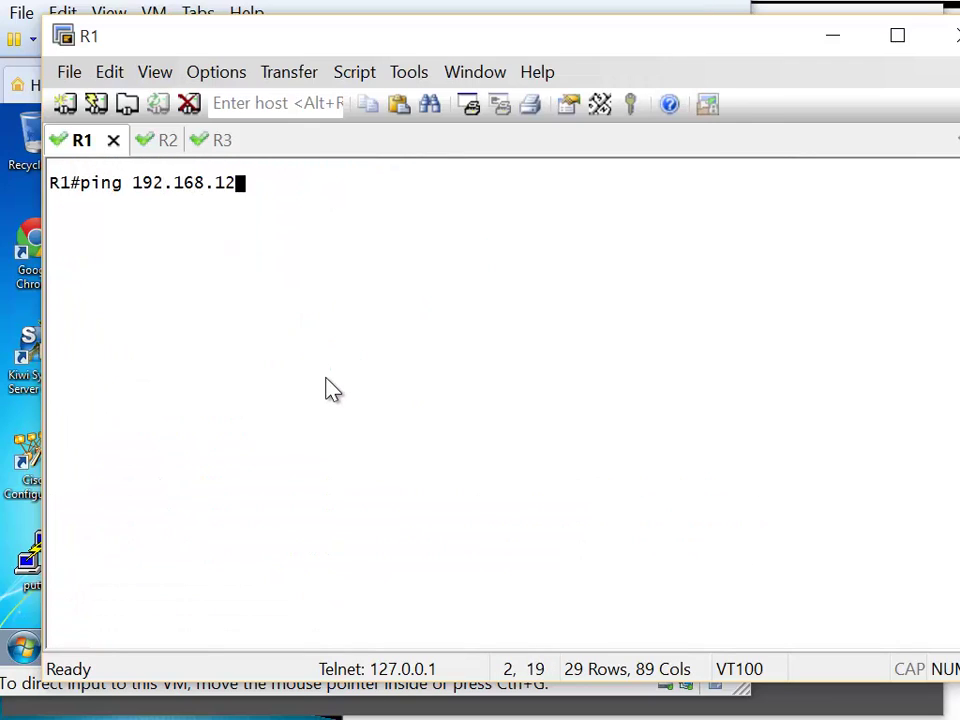
text(.1)
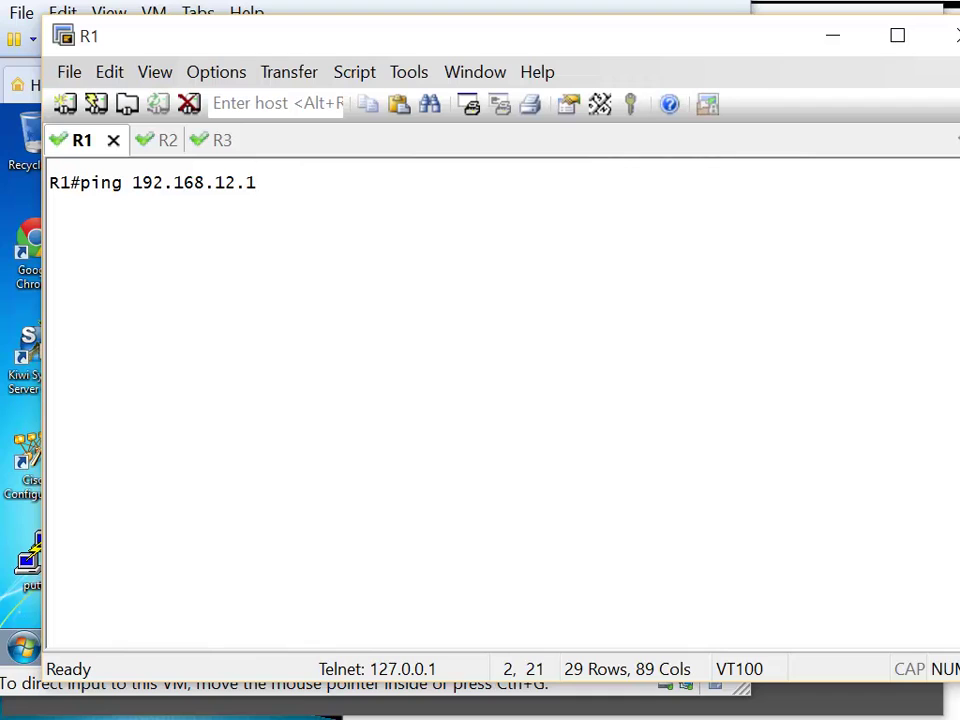
key(alt+Tab)
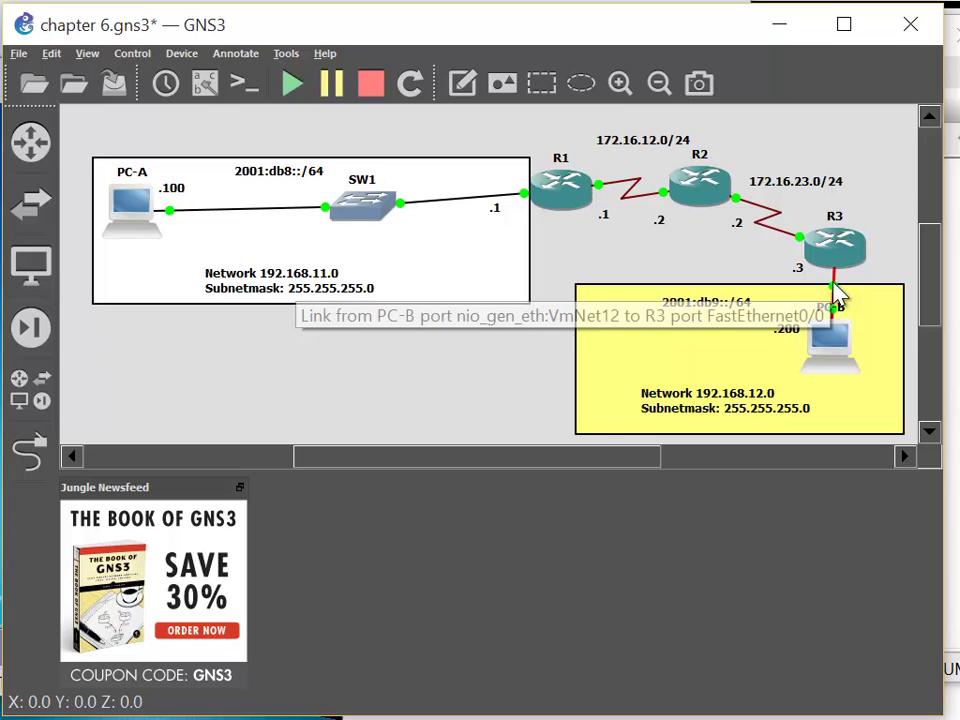
mouse_move(800, 280)
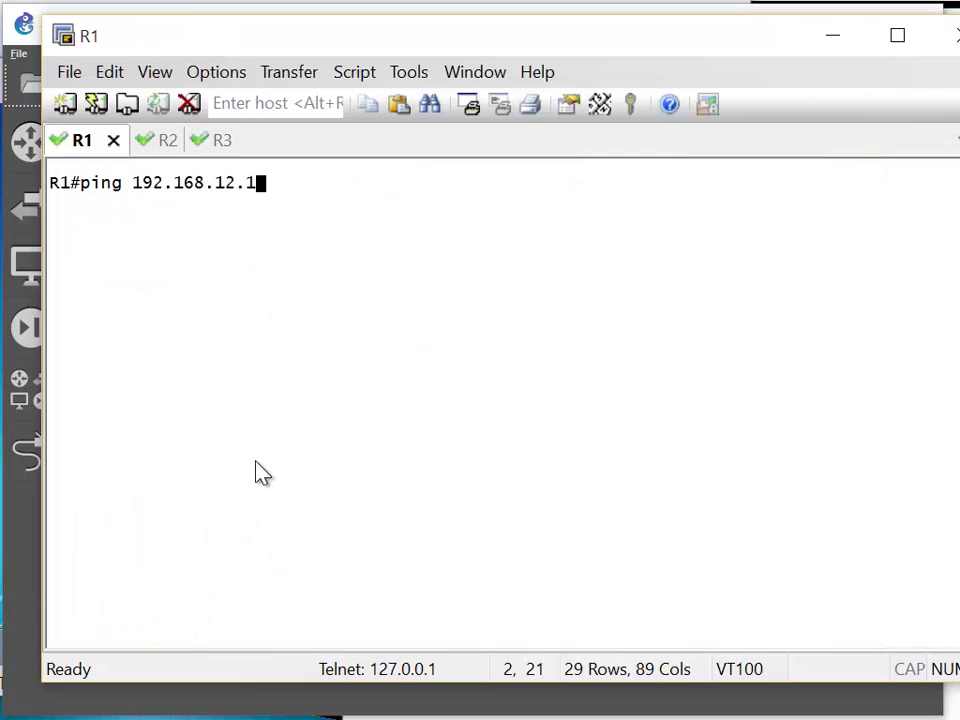
key(Return)
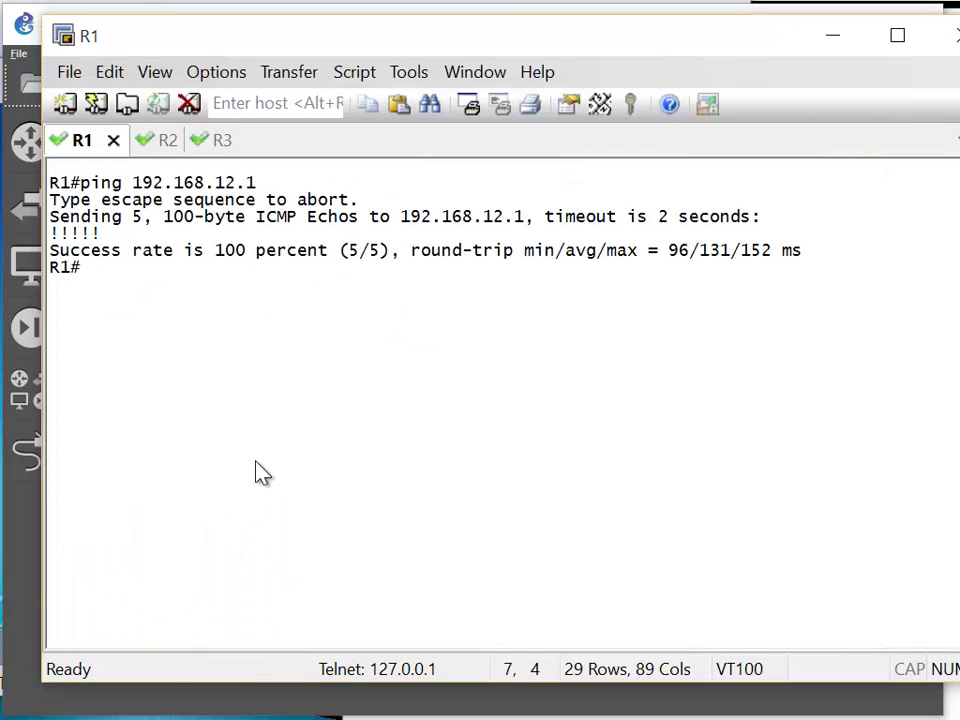
drag(51, 234, 103, 251)
click(124, 274)
On R1, run traceroute 192.168.12.1 and highlight the hop addresses in the output.
text(tracer)
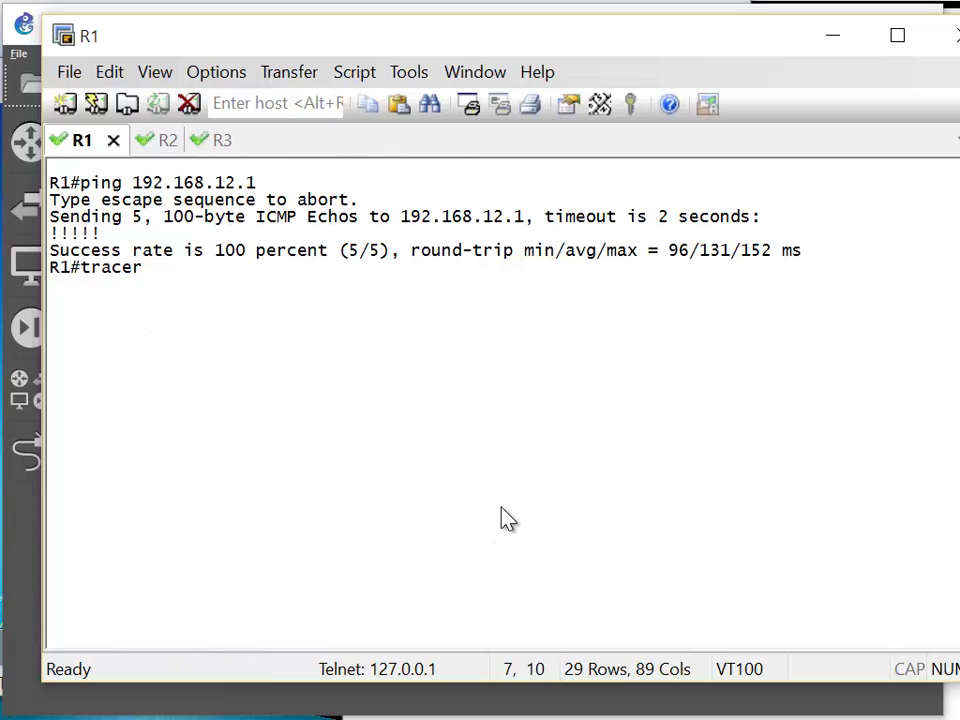
text(tou)
key(BackSpace)
key(BackSpace)
key(BackSpace)
key(BackSpace)
text(route 192)
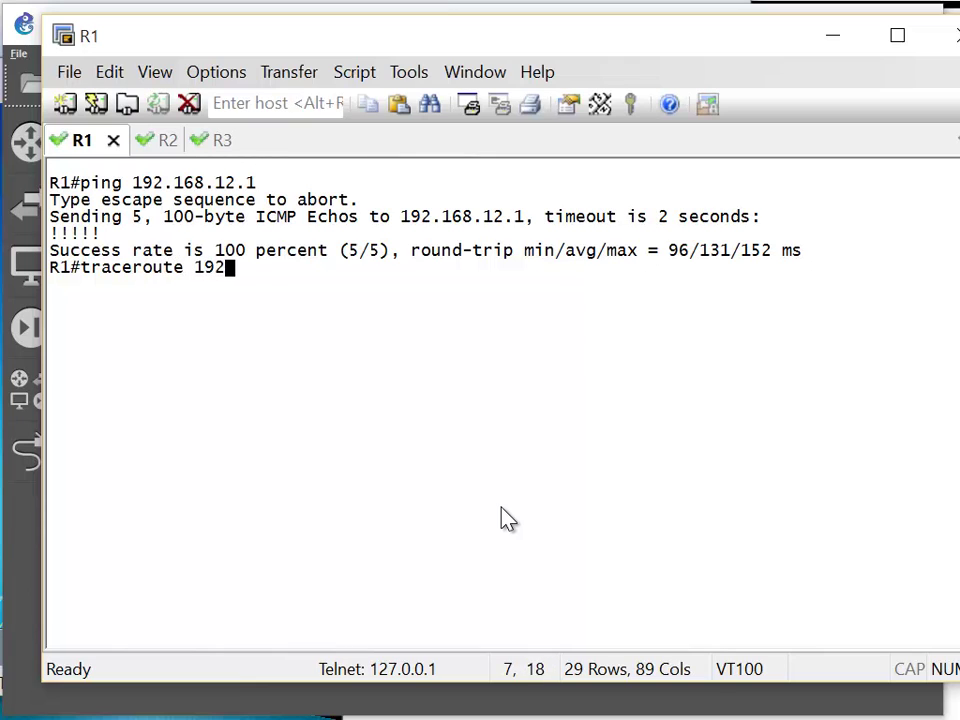
text(.168.12.1)
key(Return)
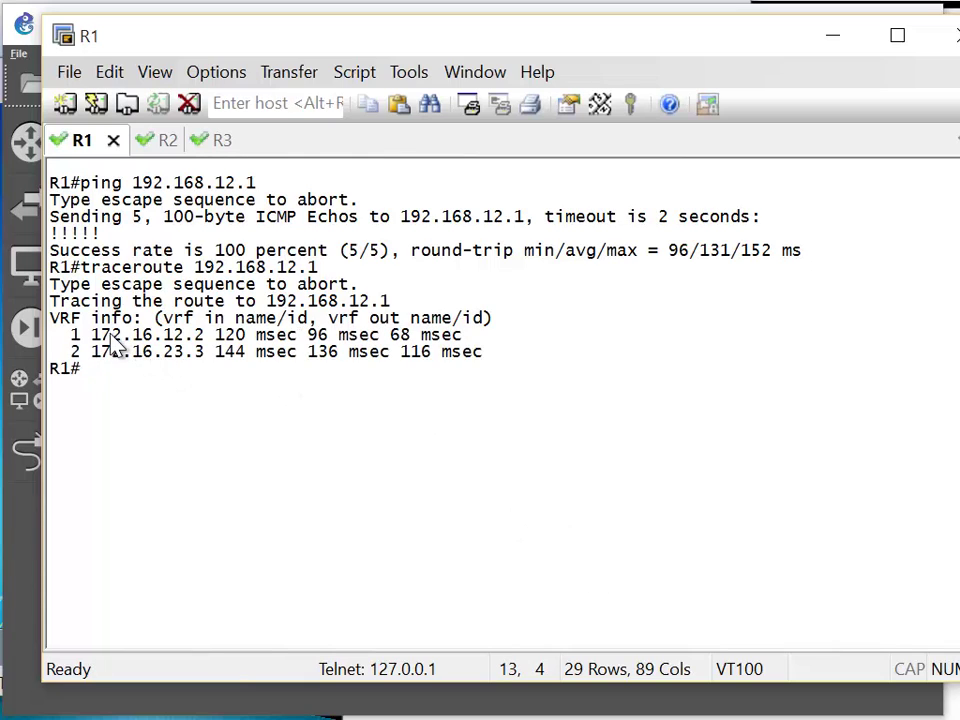
drag(199, 338, 107, 343)
drag(92, 356, 212, 368)
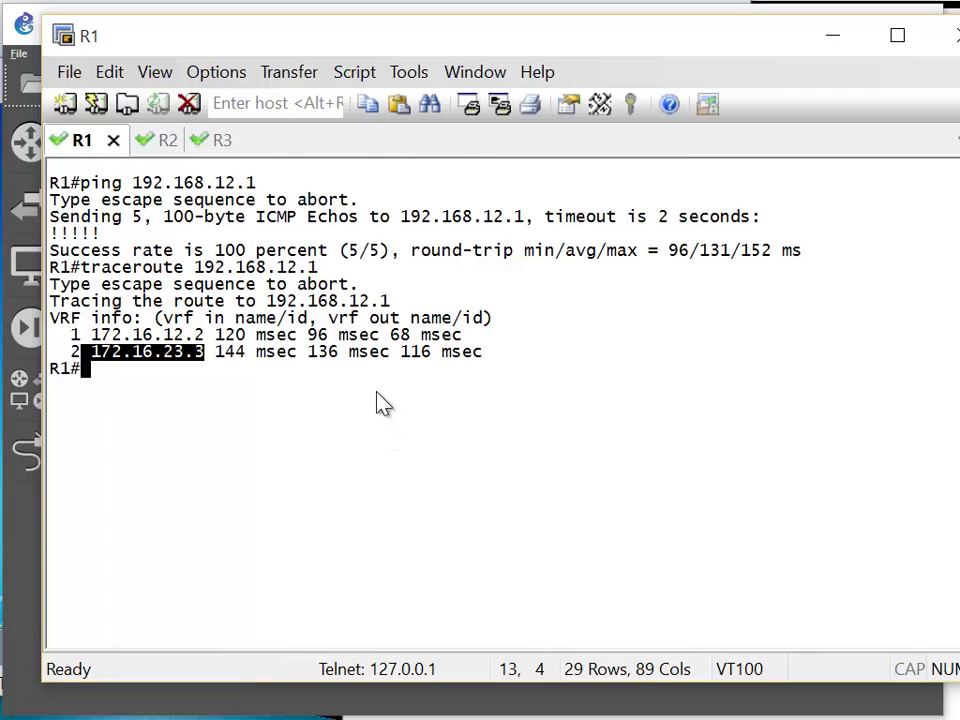
In the R3 session, enter interface f0/0 configuration and shut the interface down.
click(208, 140)
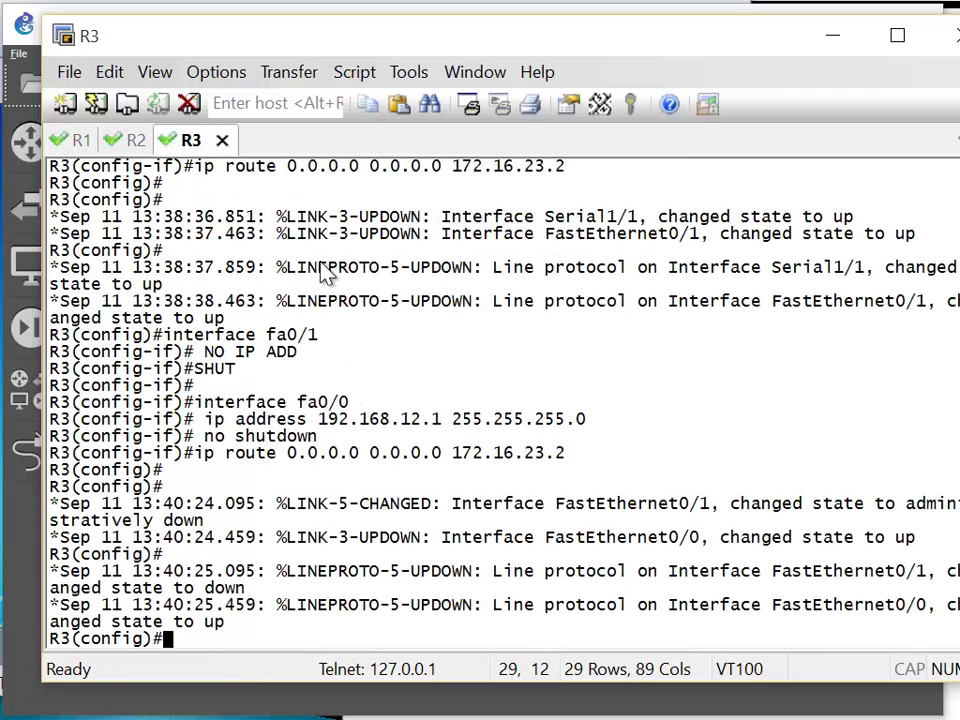
key(Return)
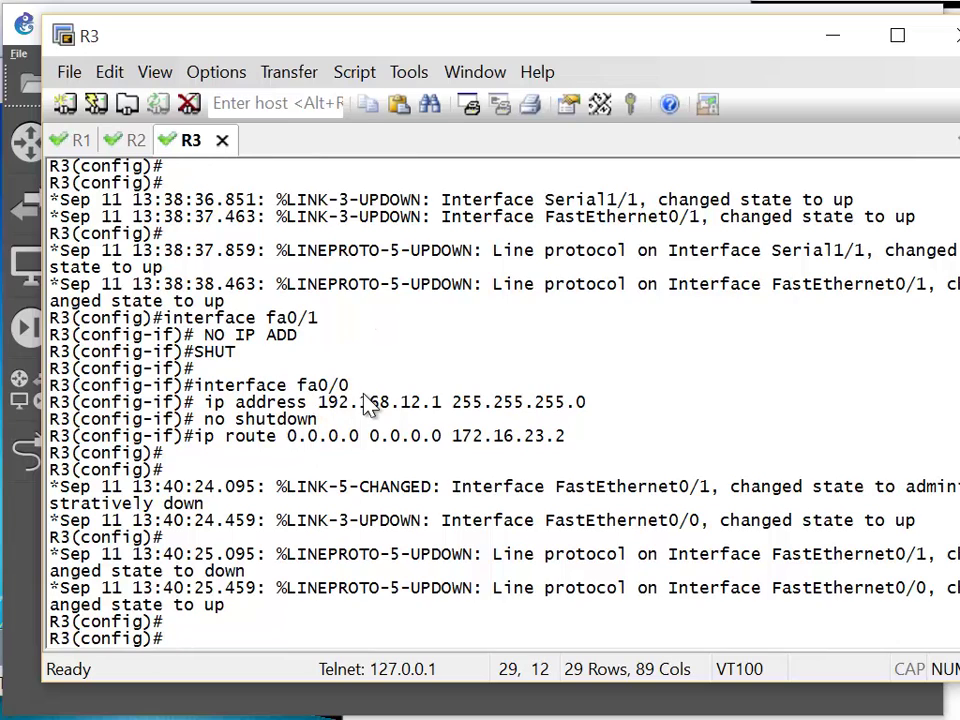
text(interface f0/0)
key(Return)
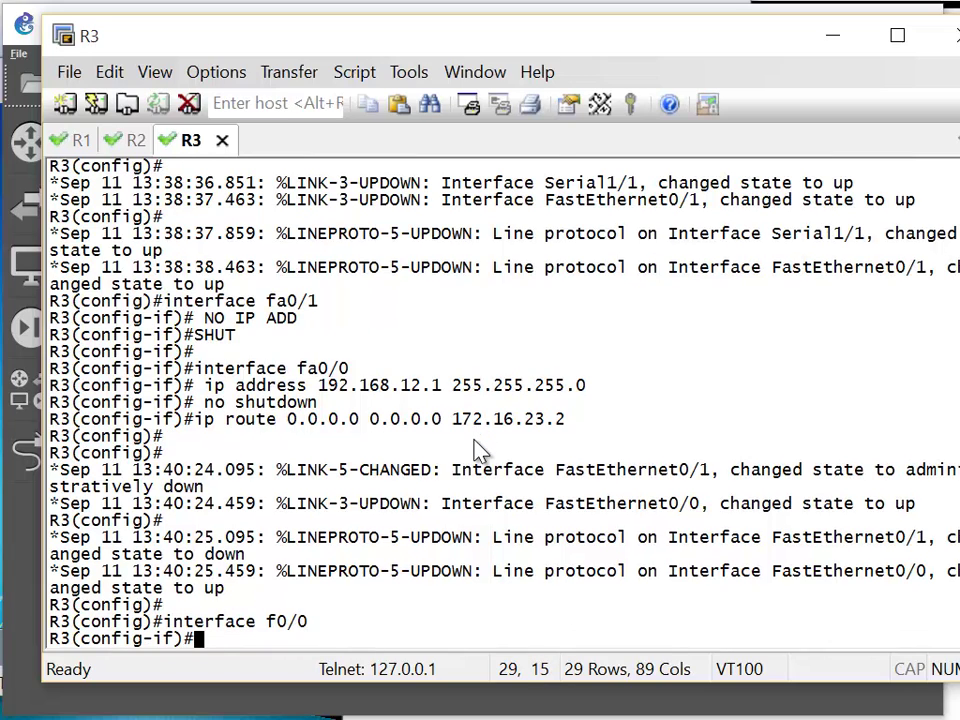
text(shutdown)
key(Return)
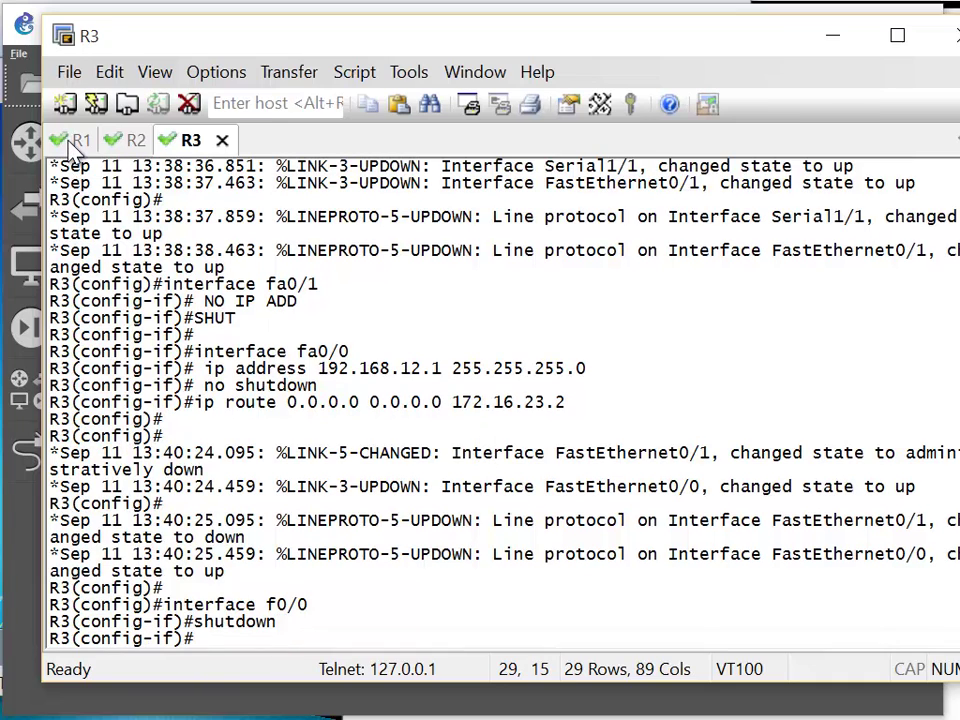
Back on R1, rerun traceroute 192.168.12.1 and abort it with the escape sequence.
click(75, 145)
click(454, 467)
key(Return)
key(Return)
key(Up)
key(Return)
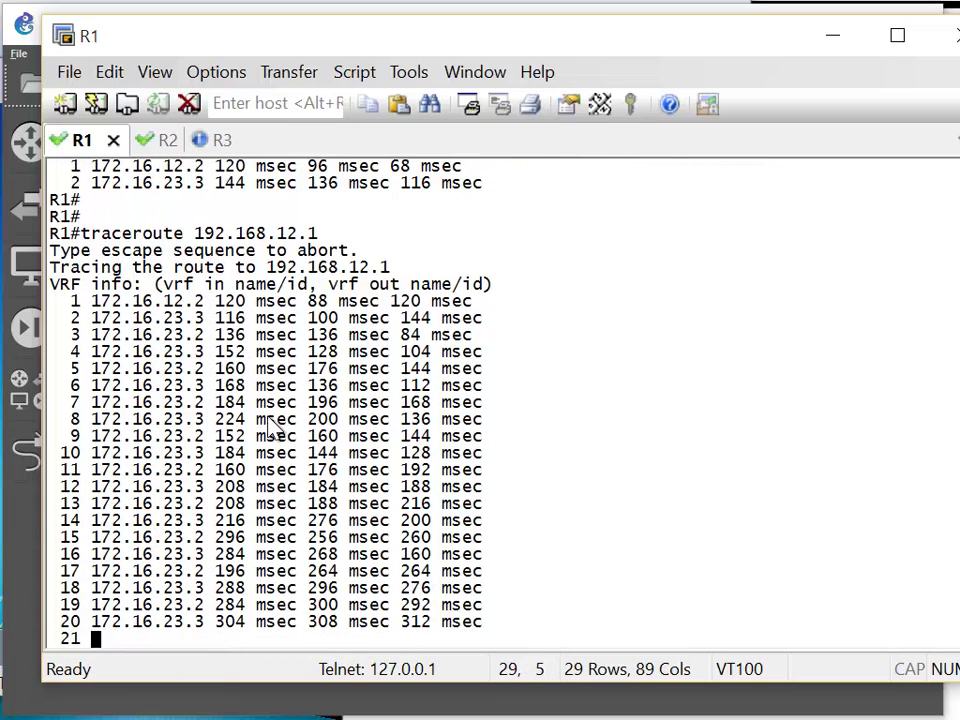
key(ctrl+shift+6)
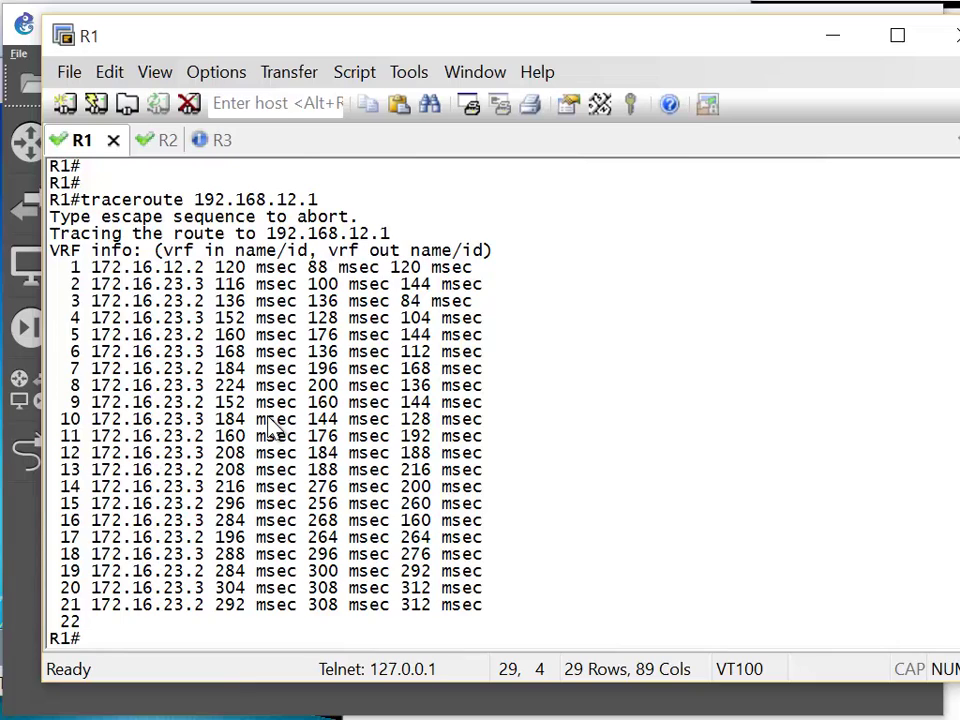
Repeat the ping to 192.168.12.1 from R1, then highlight the repeating hops in the earlier traceroute output.
key(Return)
key(Up)
key(Up)
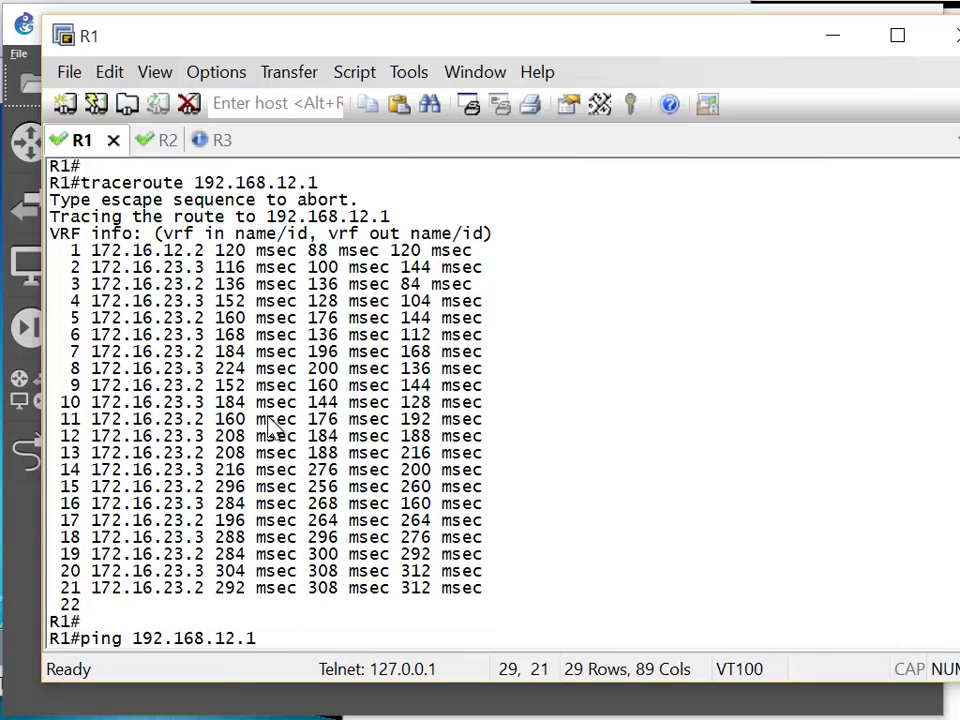
key(Return)
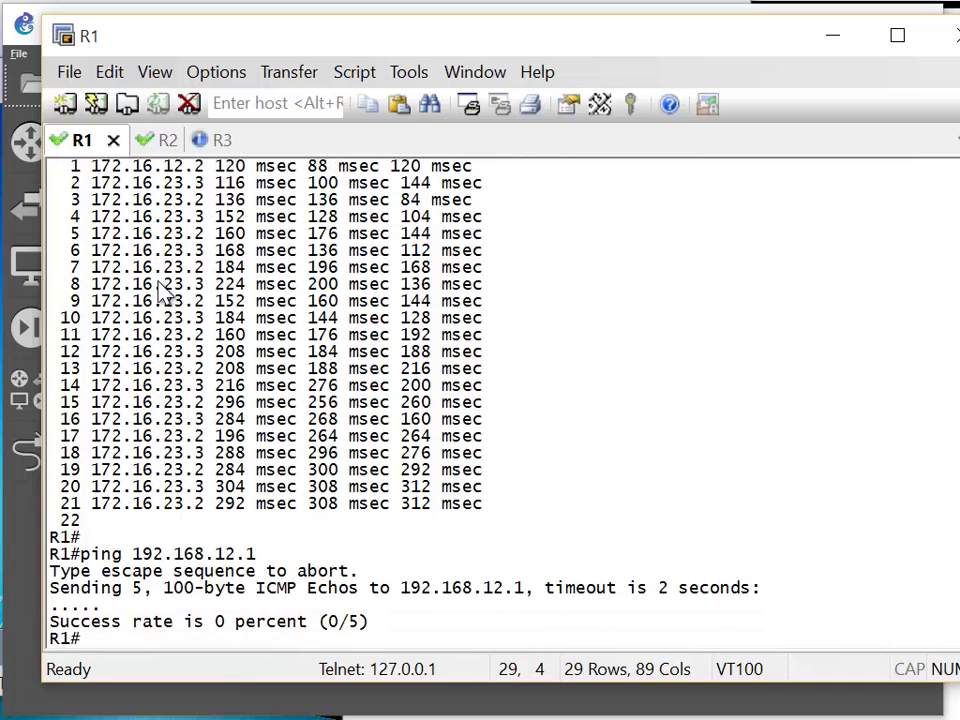
scroll(163, 290, up, 2)
drag(85, 272, 182, 481)
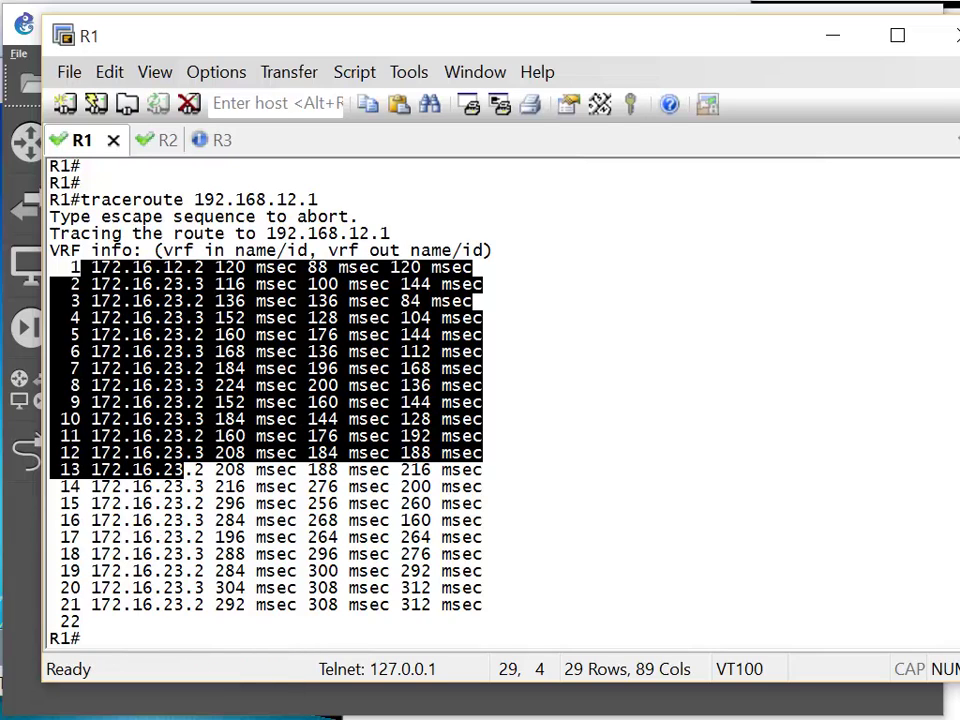
Switch to GNS3 to examine the link between R2 and R3 in the topology, and return to the R1 terminal session.
key(alt+Tab)
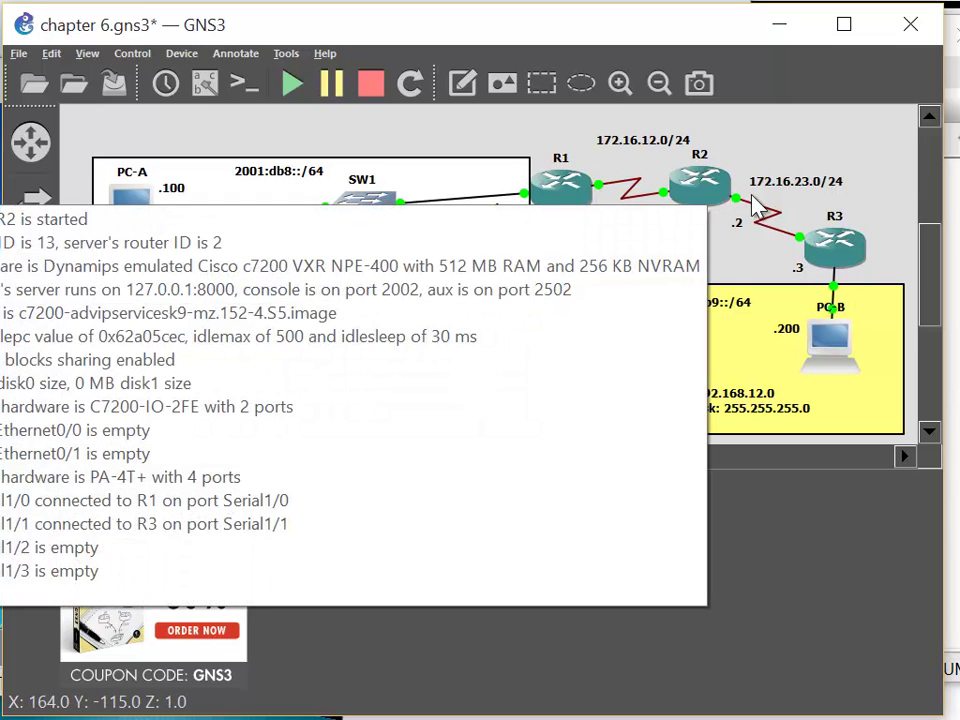
mouse_move(815, 255)
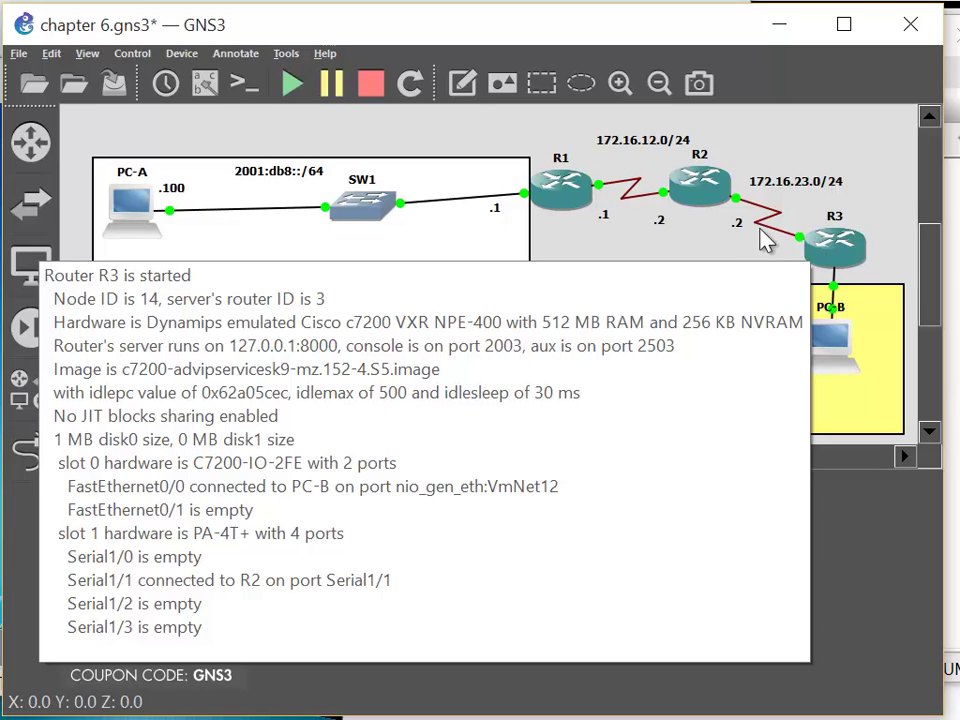
mouse_move(708, 200)
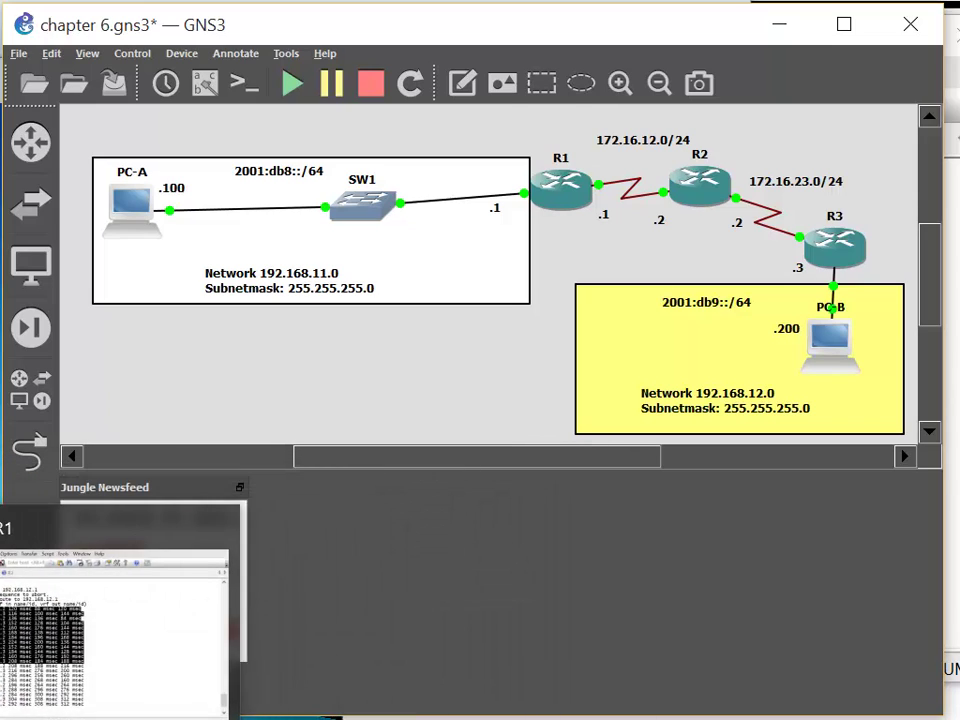
click(110, 610)
click(295, 458)
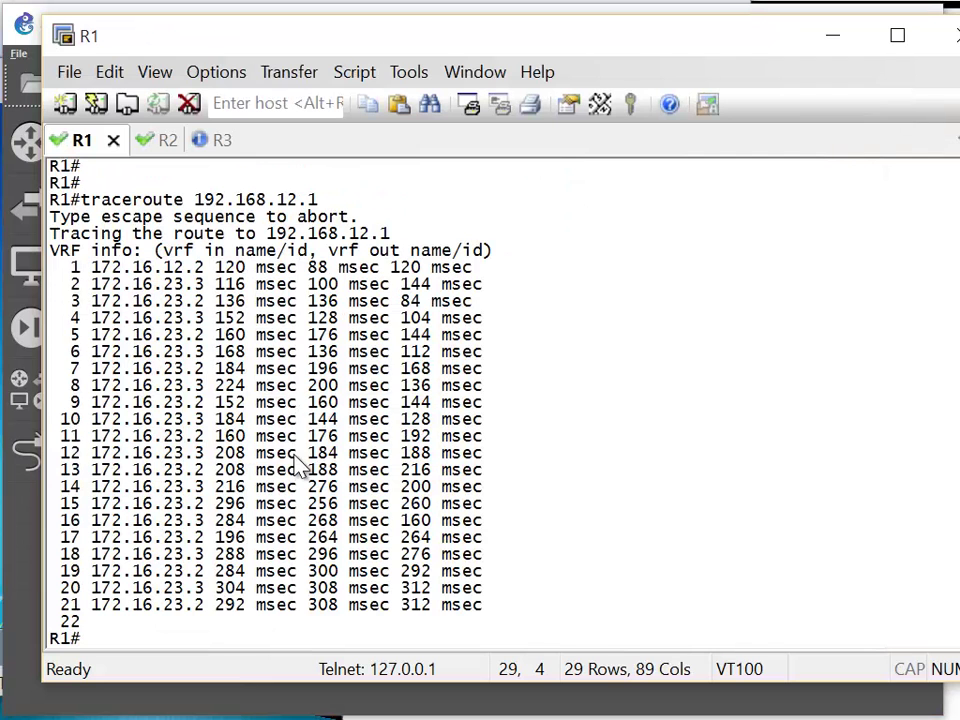
In the R3 session, bring interface f0/0 back up with no shutdown.
click(213, 140)
key(Return)
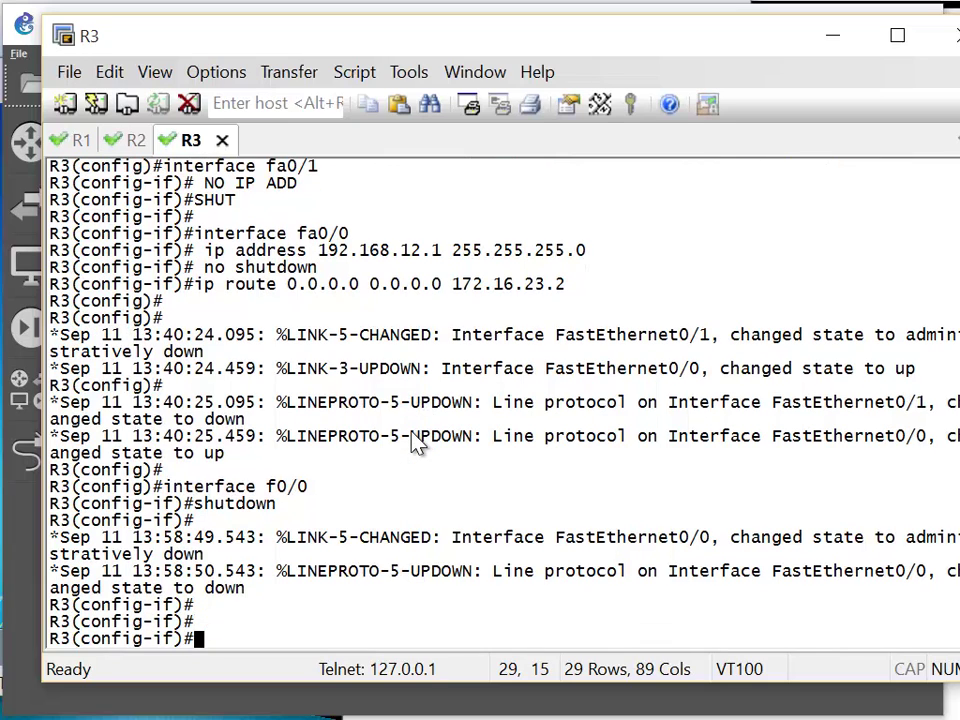
text(no shutdown)
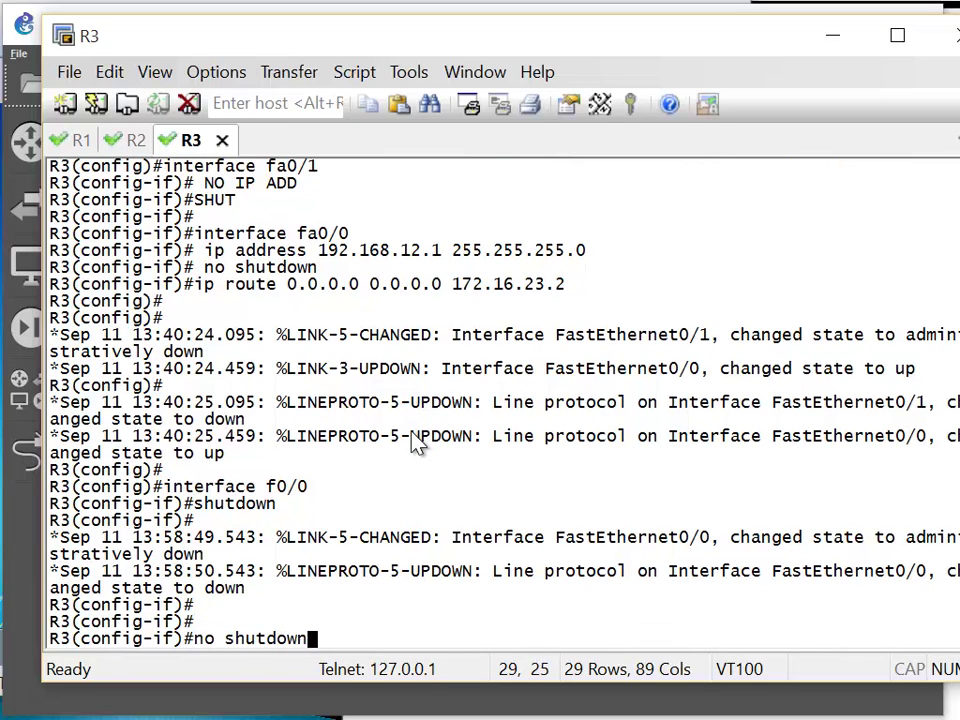
key(Return)
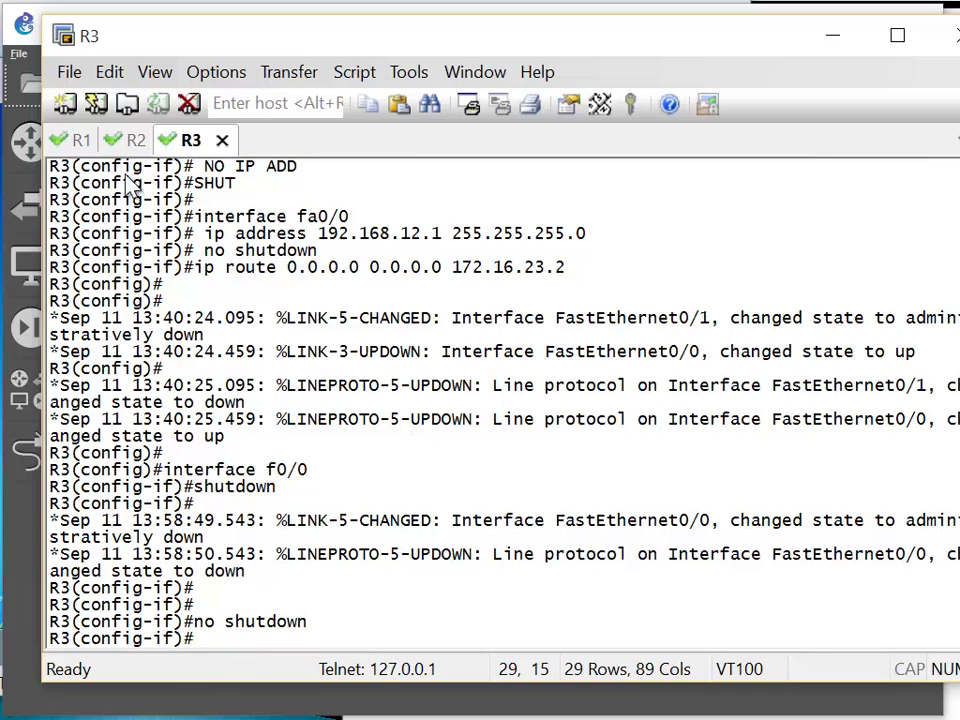
In the R1 session, repeat the ping to 192.168.12.1.
click(80, 140)
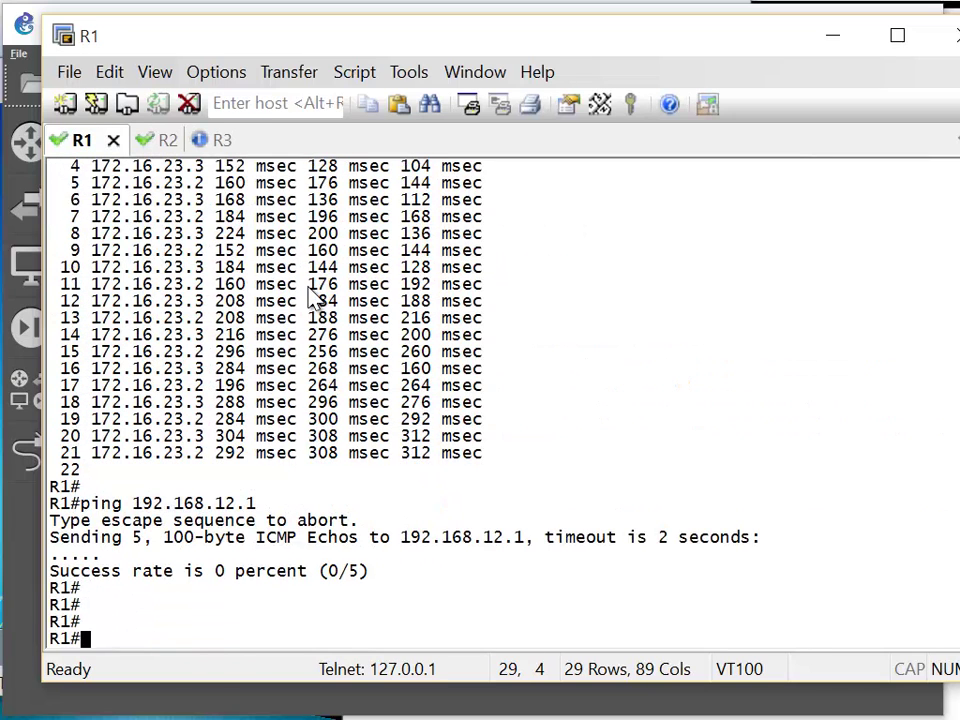
key(Return)
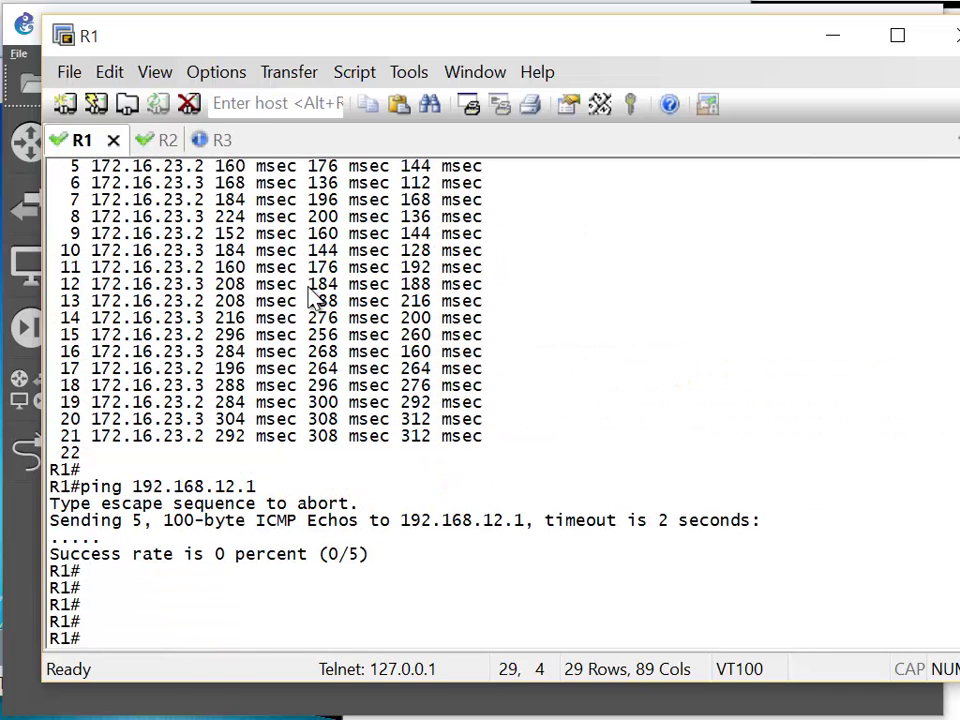
key(Up)
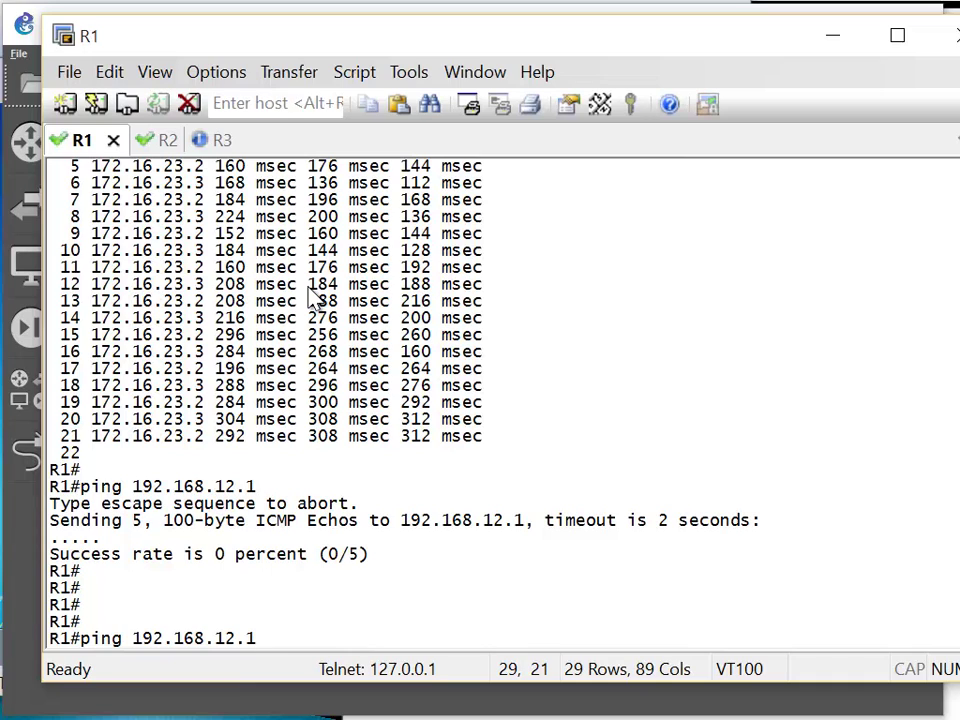
key(Return)
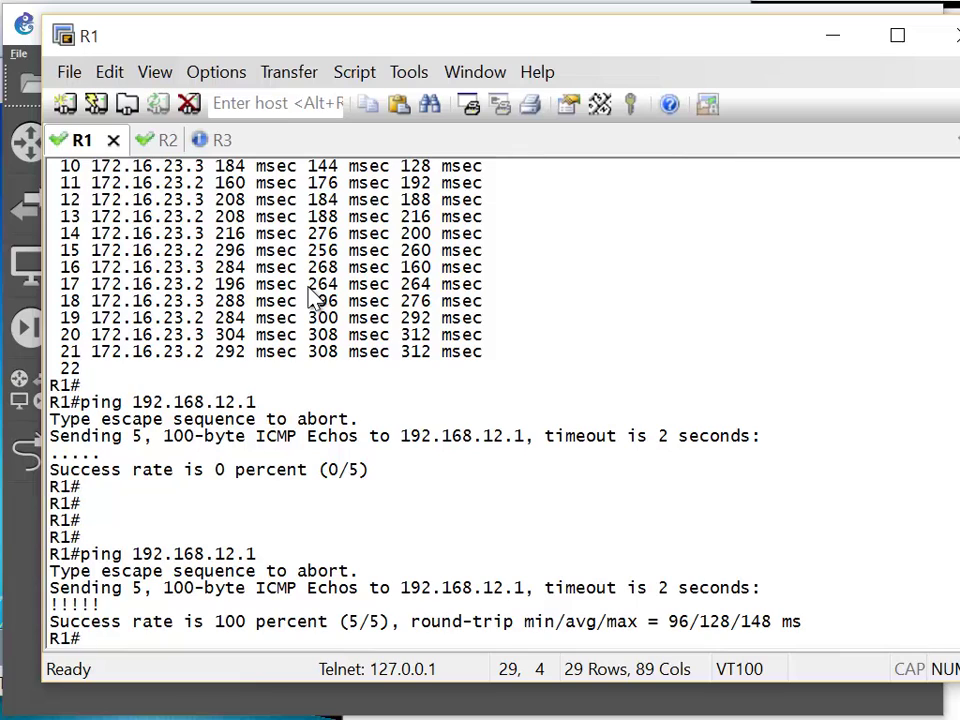
Rerun traceroute 192.168.12.1 from R1.
key(Return)
key(Up)
key(Up)
key(Return)
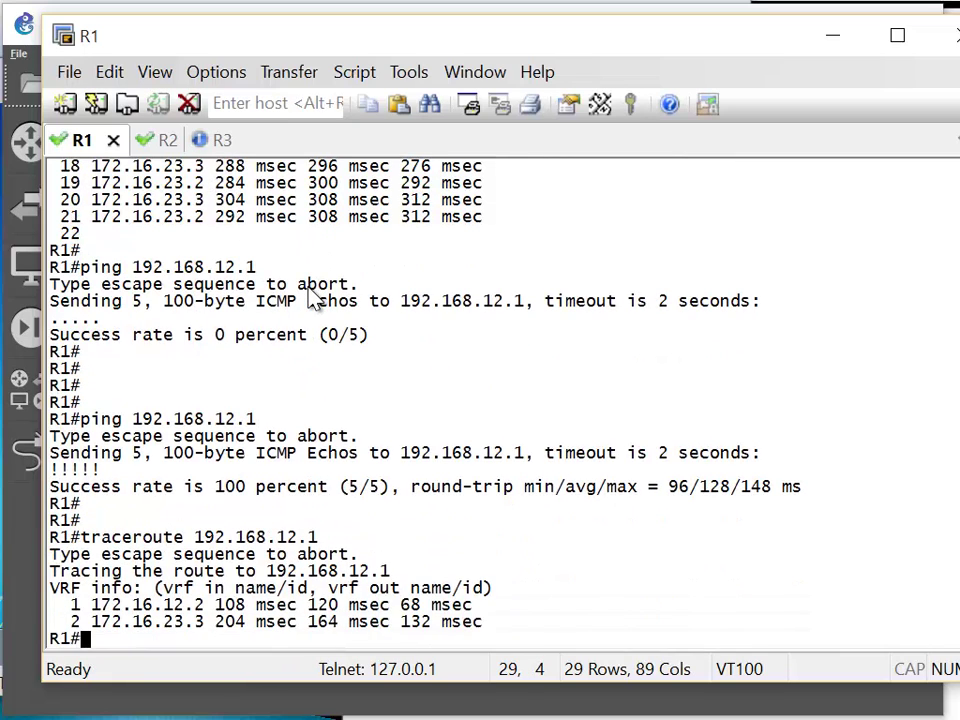
key(Return)
key(Return)
key(Return)
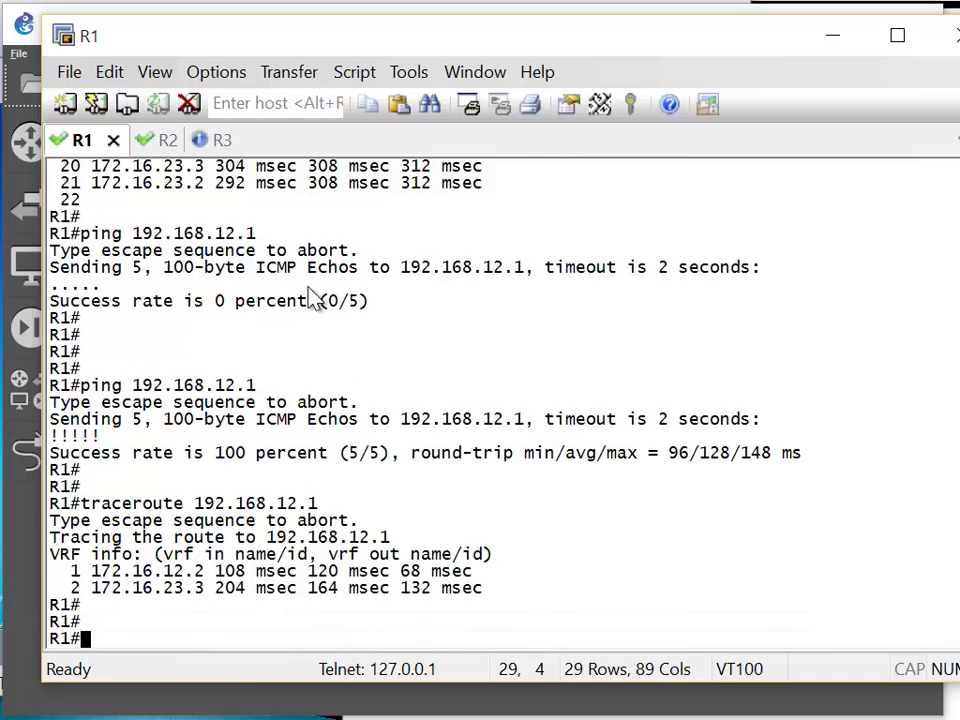
Start an interactive ping on R1 with target 192.168.12.1, keeping the default protocol, repeat count, datagram size and timeout.
text(p)
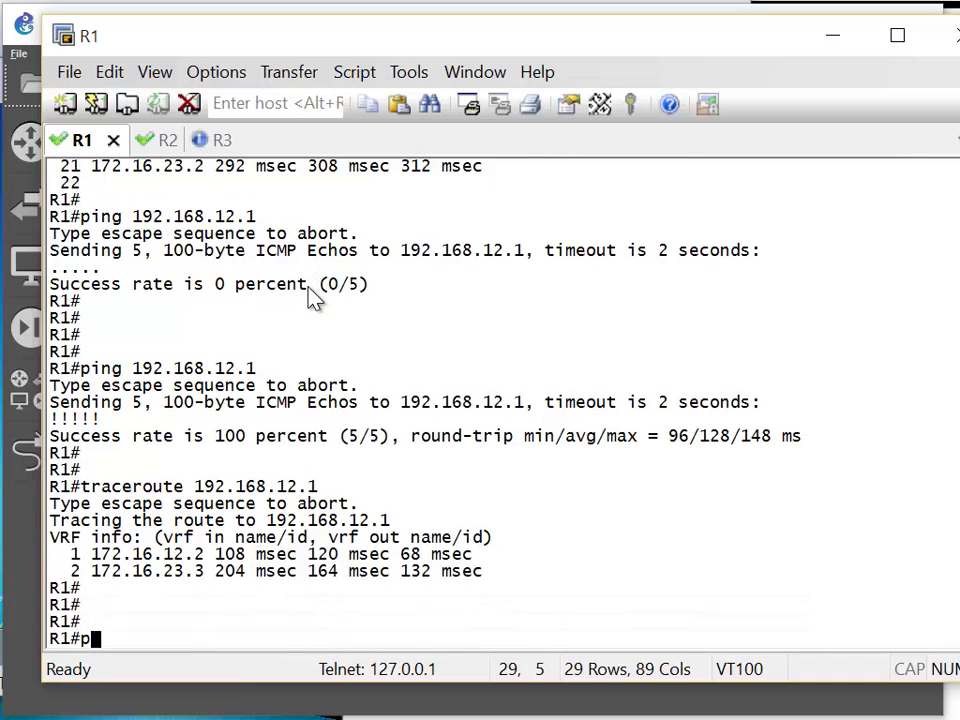
text(ing)
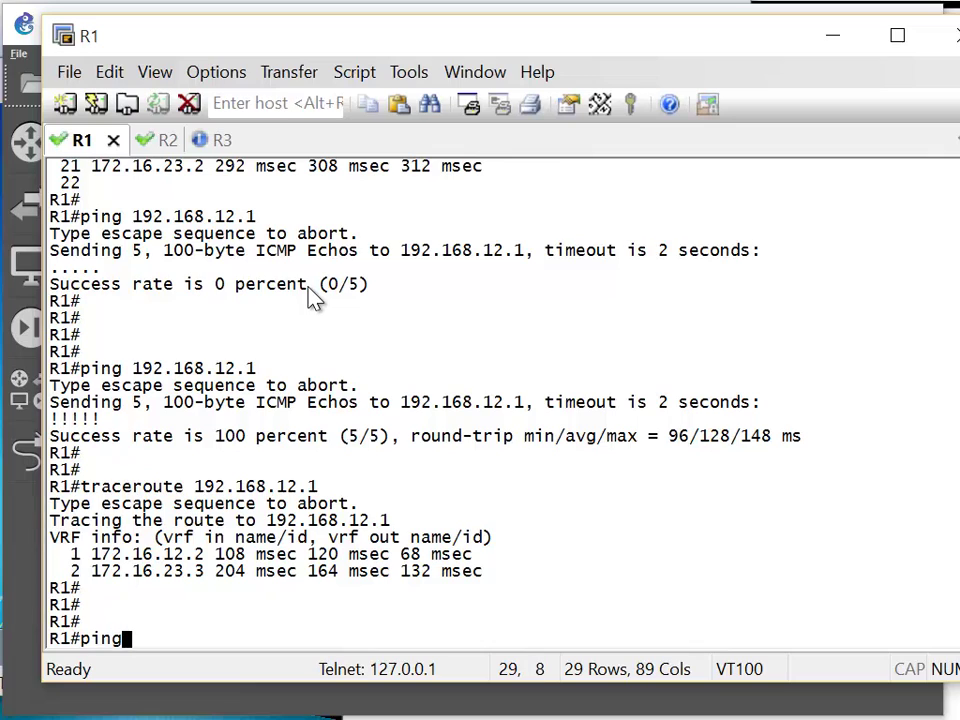
key(Return)
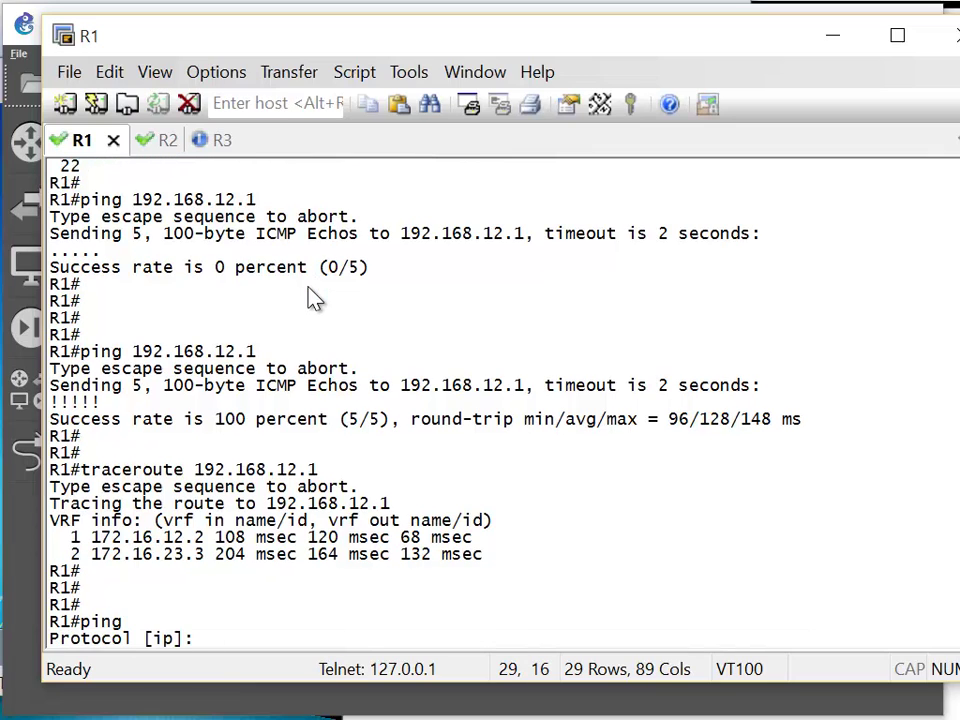
key(Return)
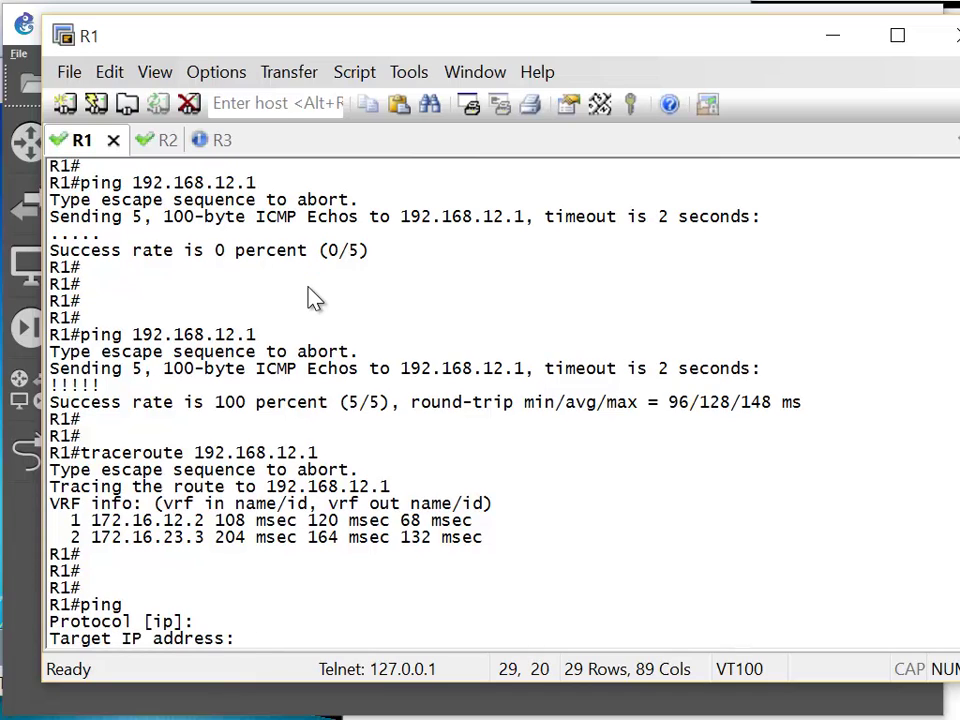
text(192.168.12.1)
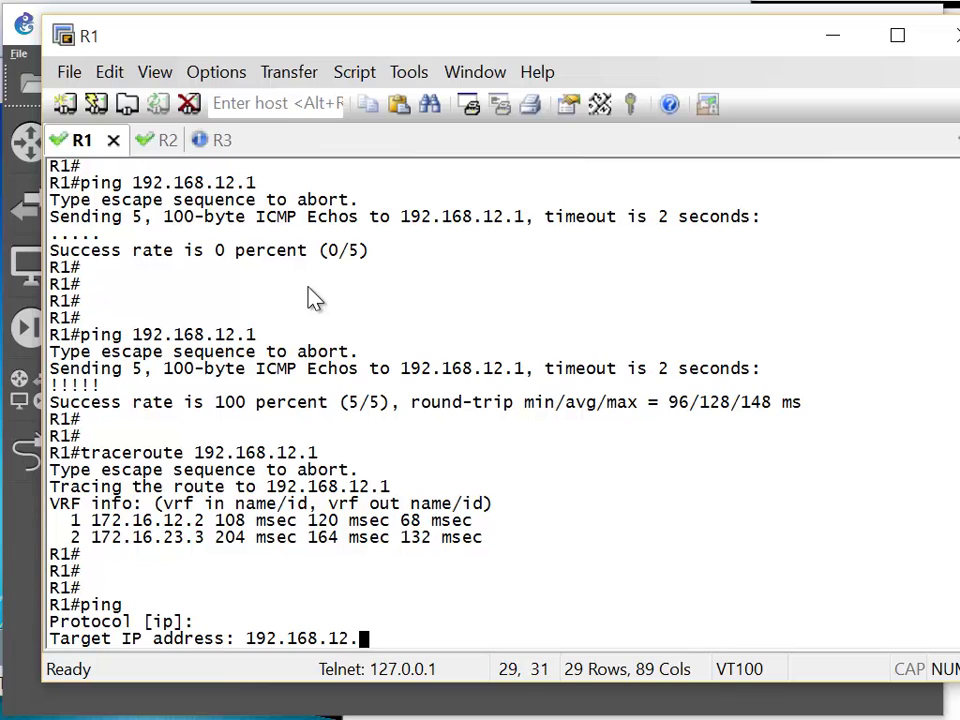
key(Return)
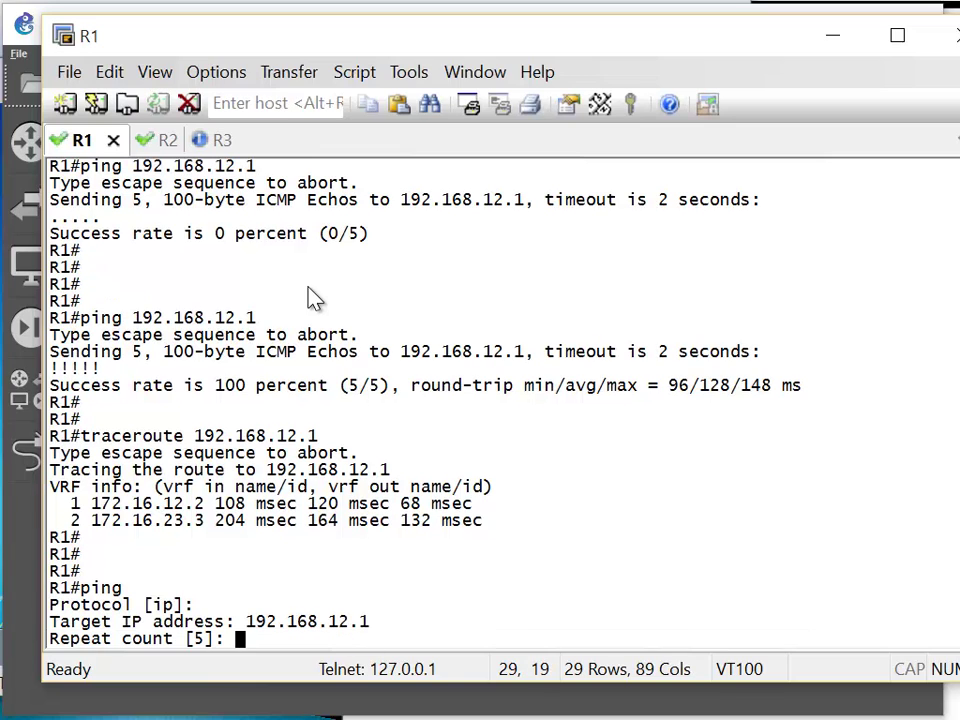
key(Return)
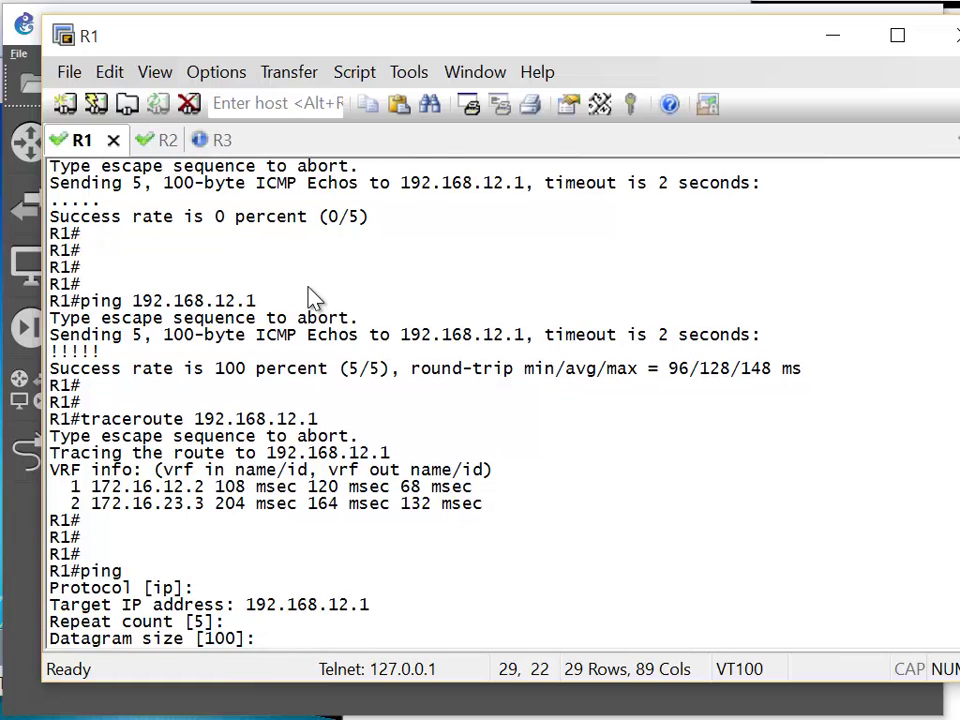
key(Return)
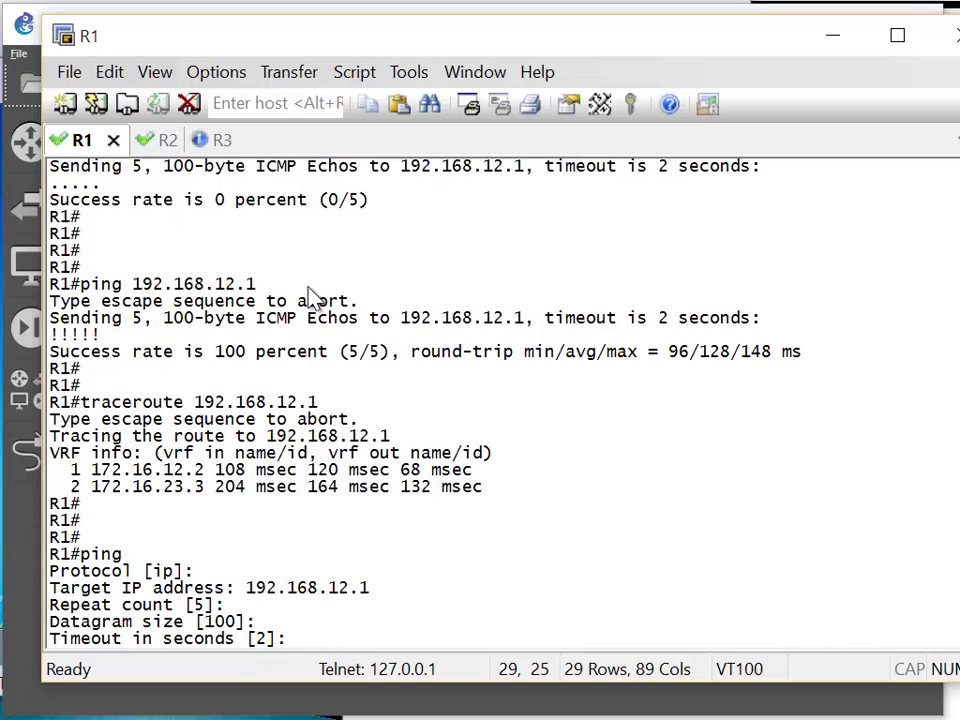
key(Return)
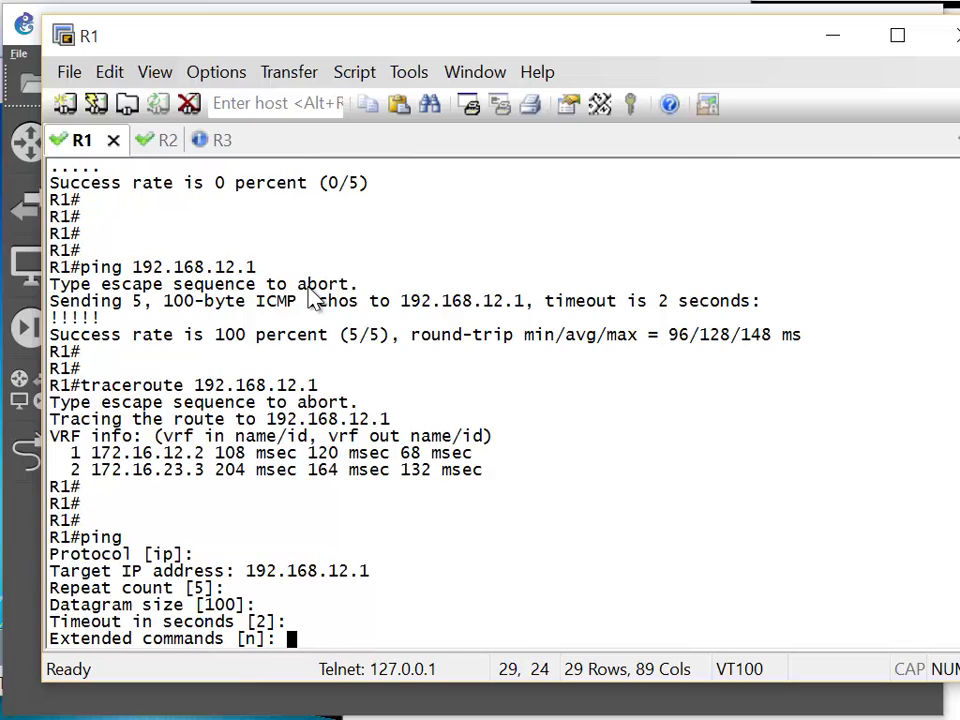
Enable the ping's extended commands with y, check the topology in GNS3, and set the source address to 192.168.11.1.
text(y)
key(BackSpace)
text(y)
key(Return)
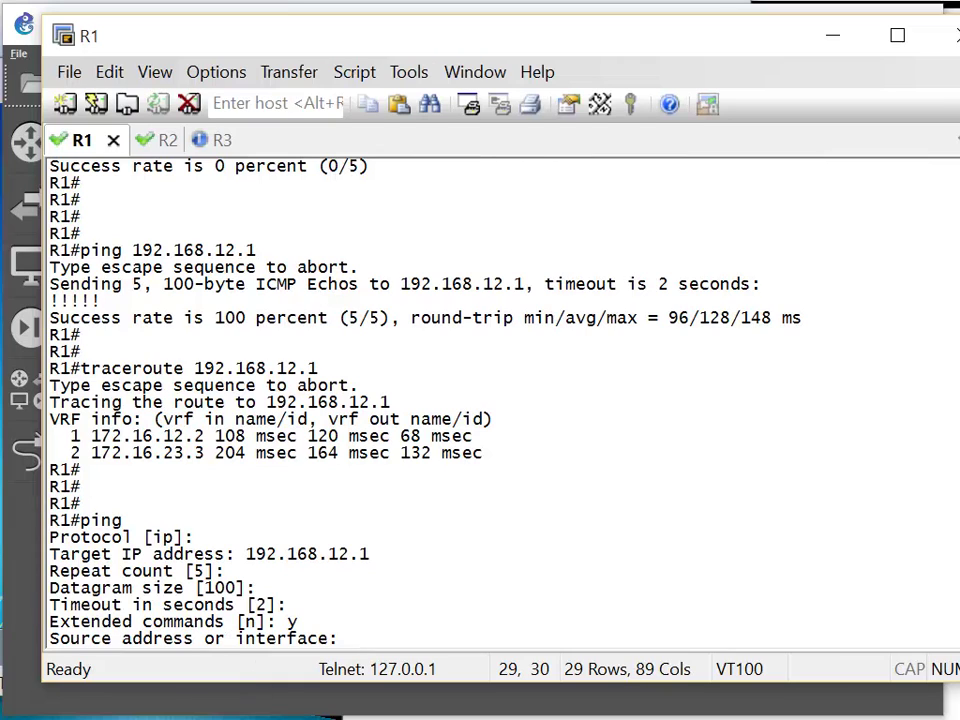
key(alt+Tab)
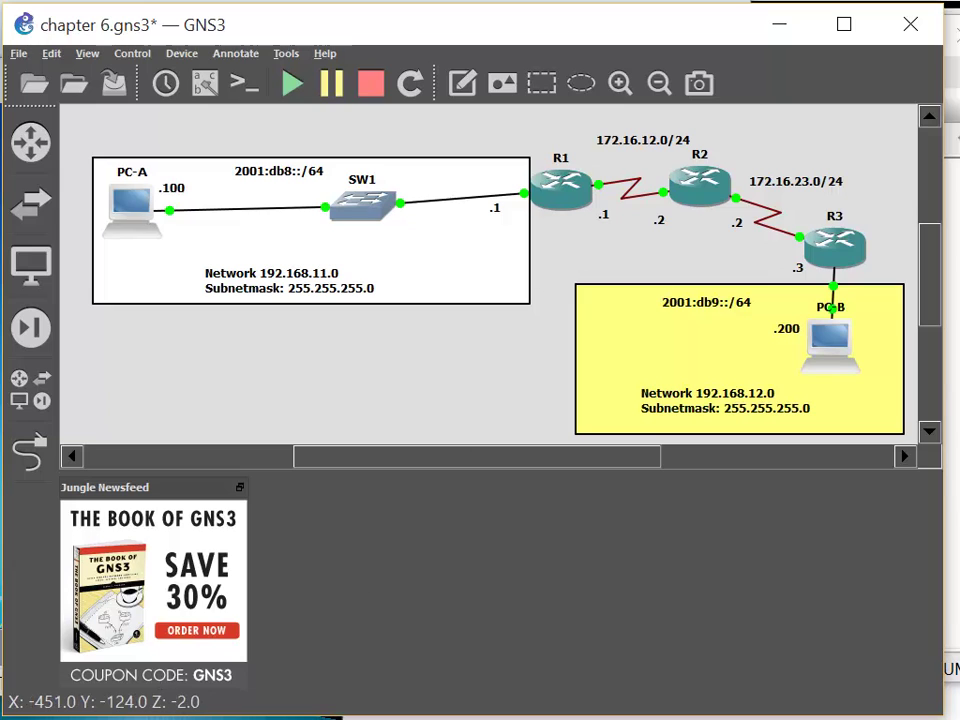
key(alt+Tab)
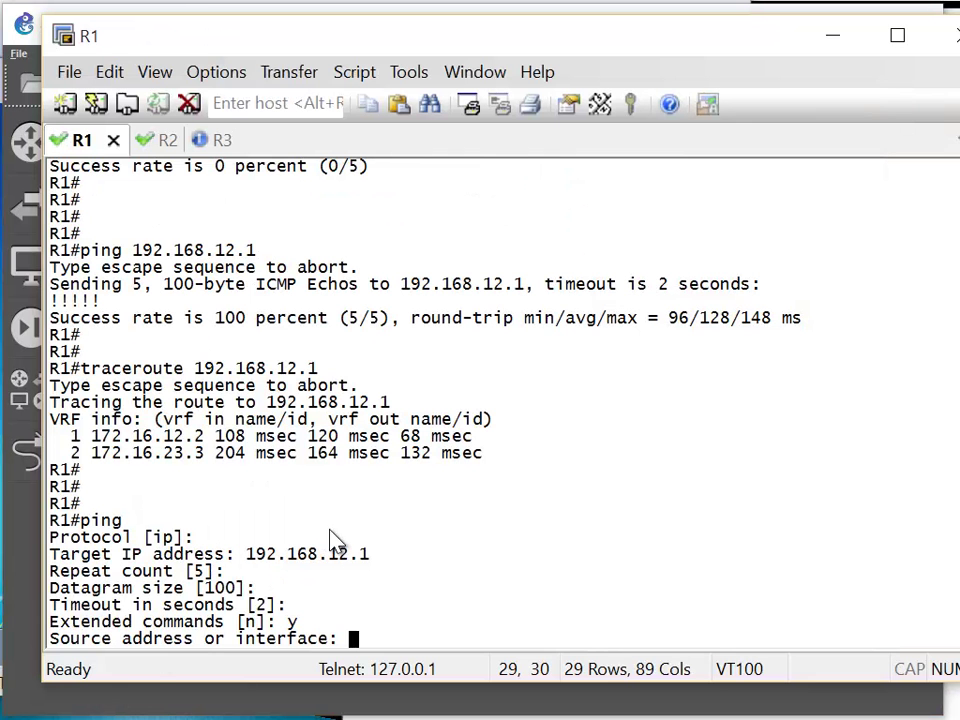
text(192.168.)
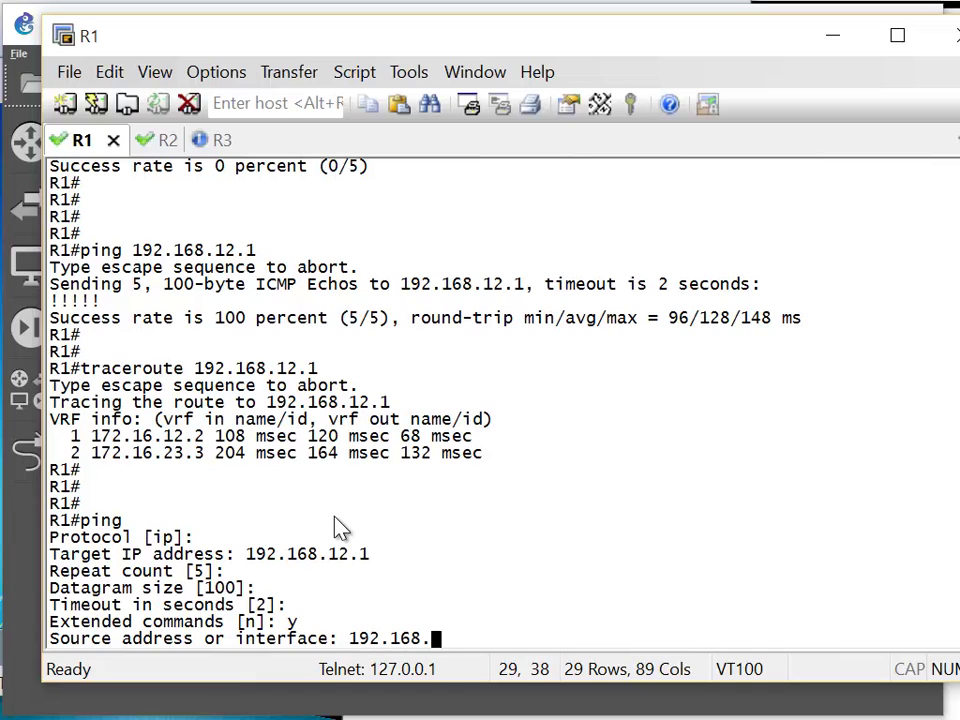
text(11.1)
key(Return)
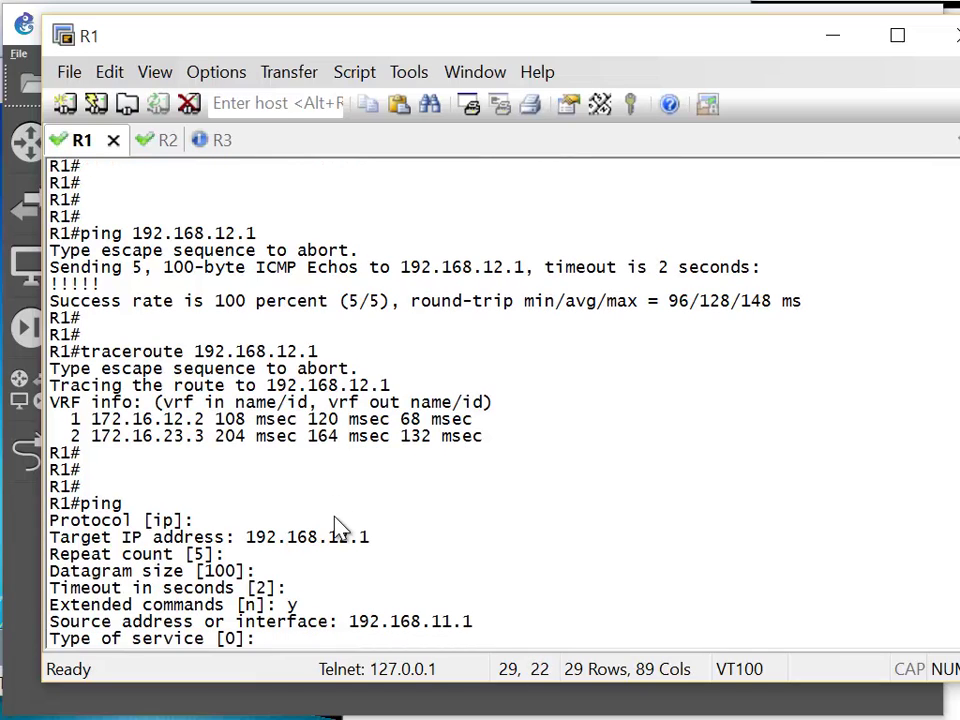
Accept the defaults for the remaining extended ping options, highlighting the Record option on the way, and run the ping.
key(Return)
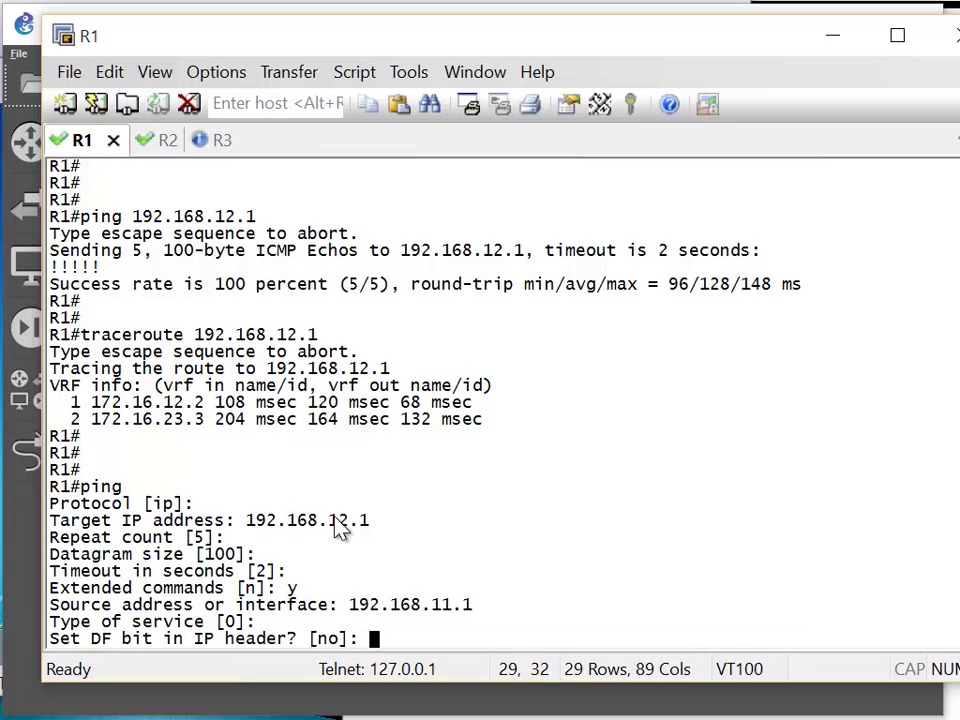
key(Return)
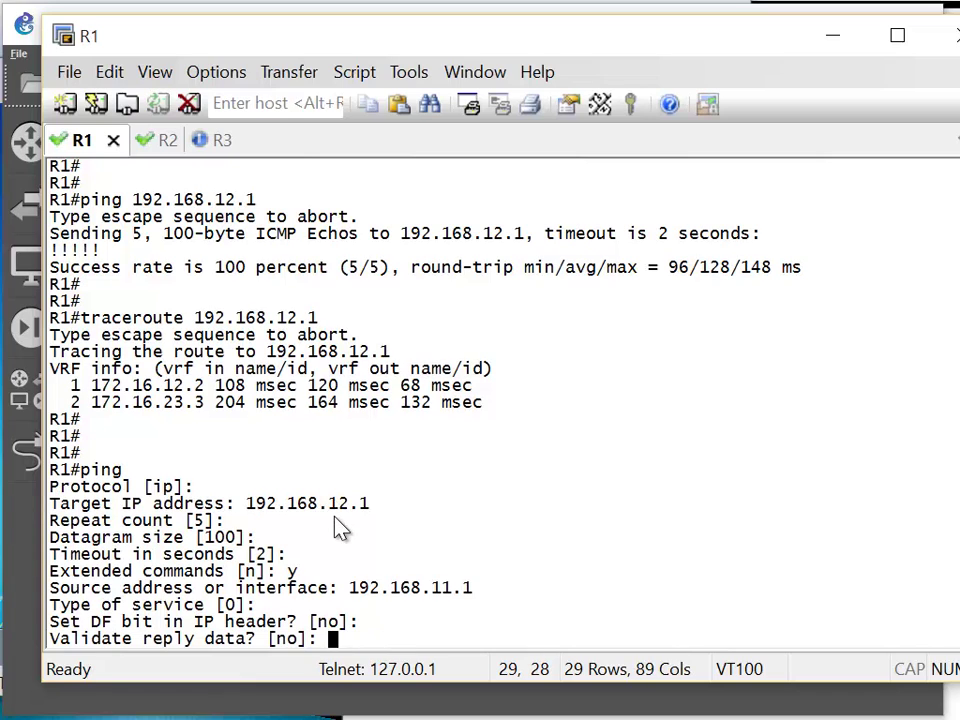
key(Return)
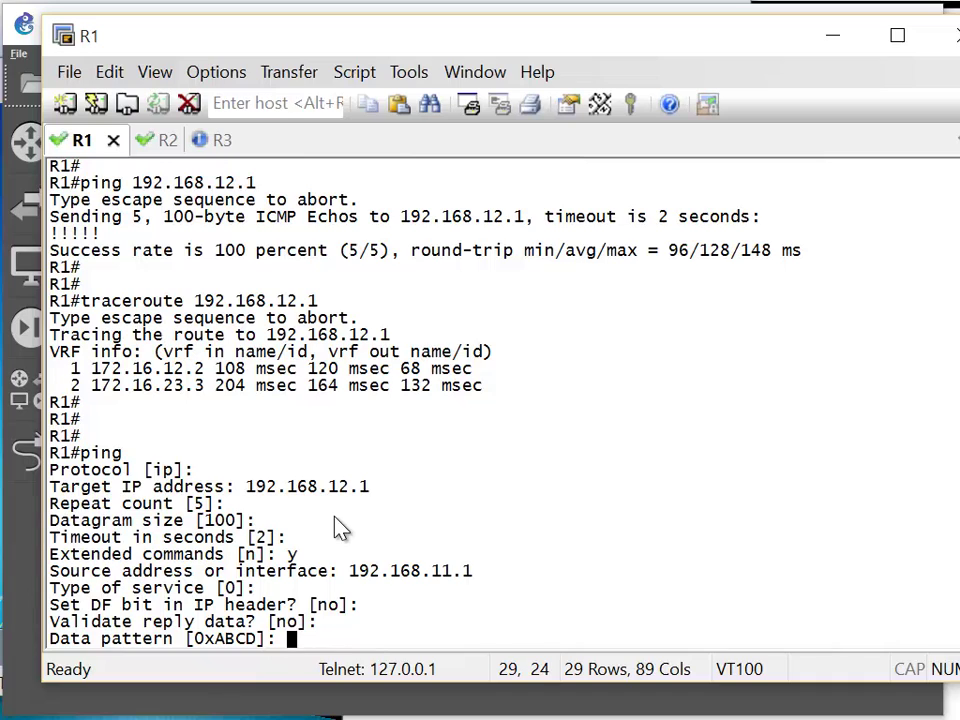
key(Return)
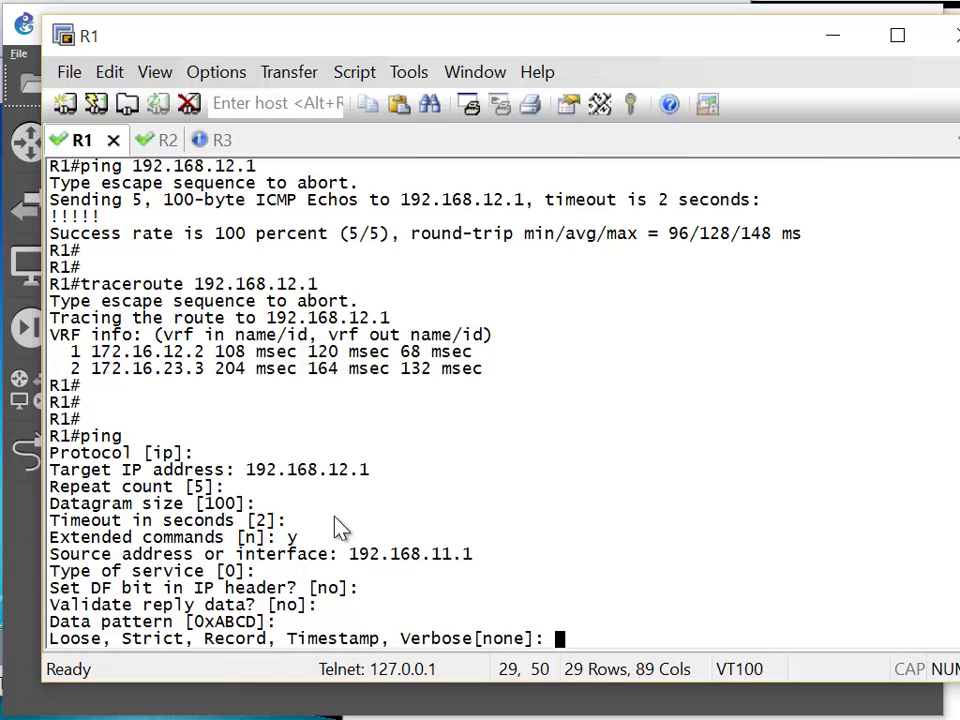
drag(101, 640, 259, 649)
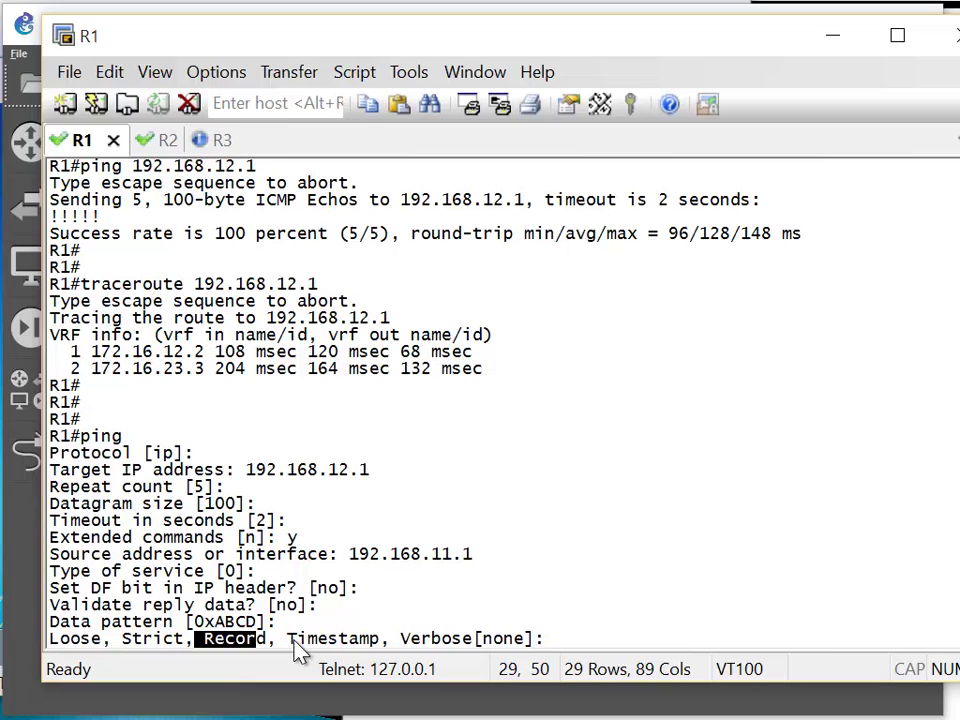
key(Return)
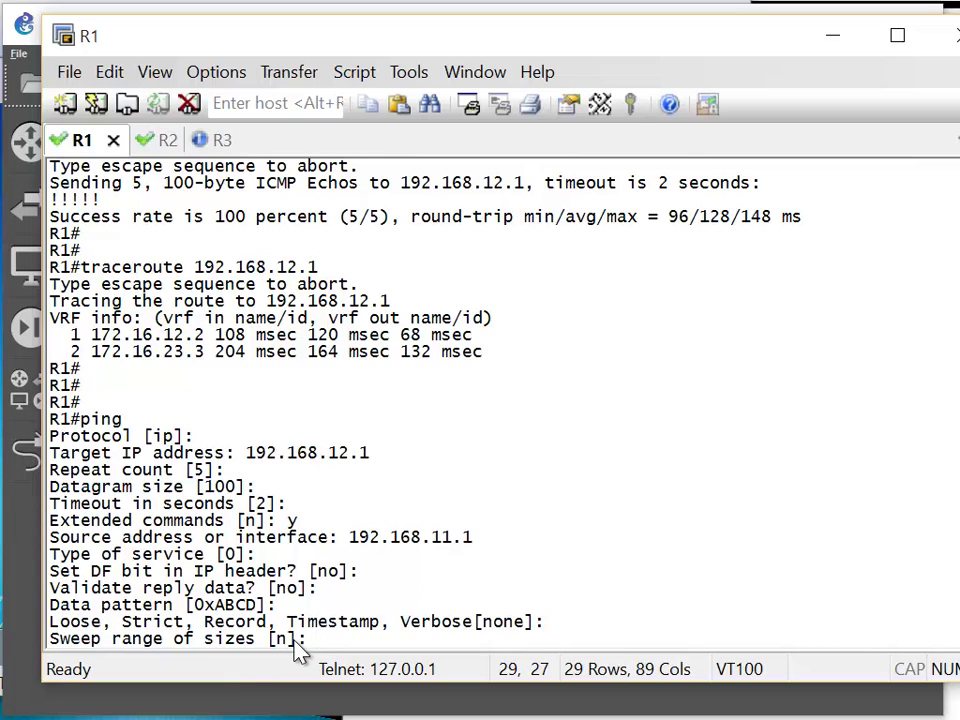
key(Return)
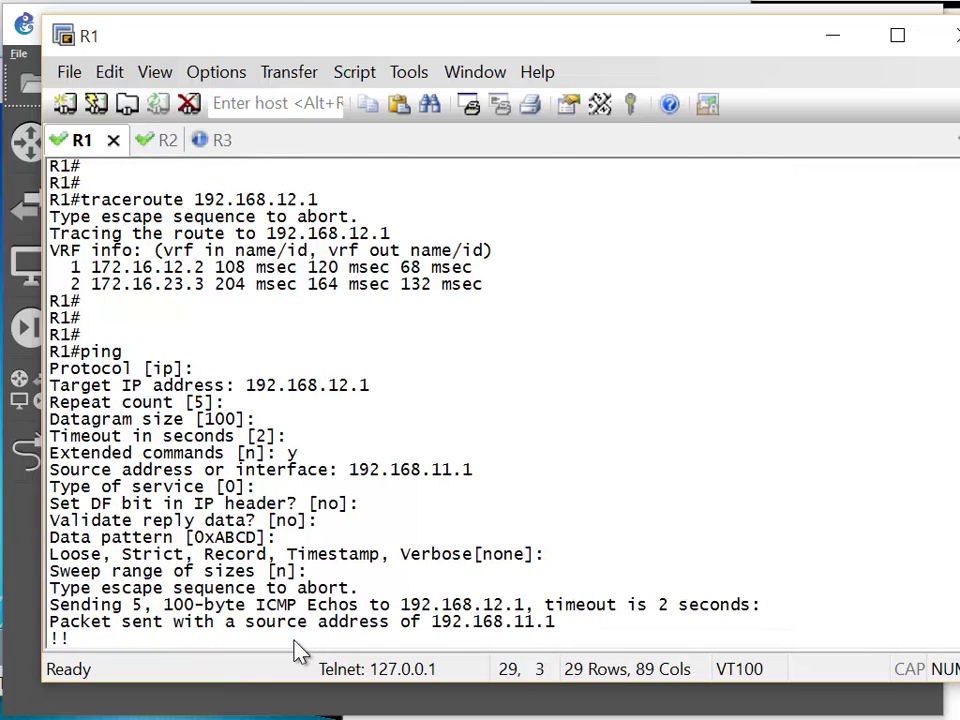
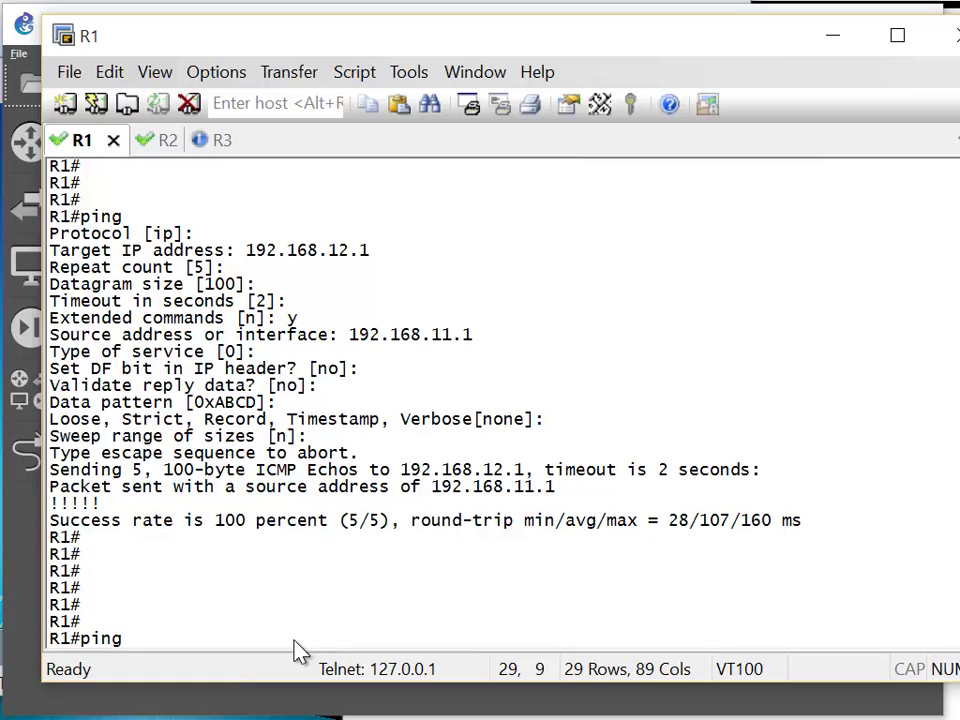
Start an interactive ping on R1 to 192.168.12.1 with a repeat count of 1, keeping the default protocol, datagram size and timeout.
key(BackSpace)
key(Return)
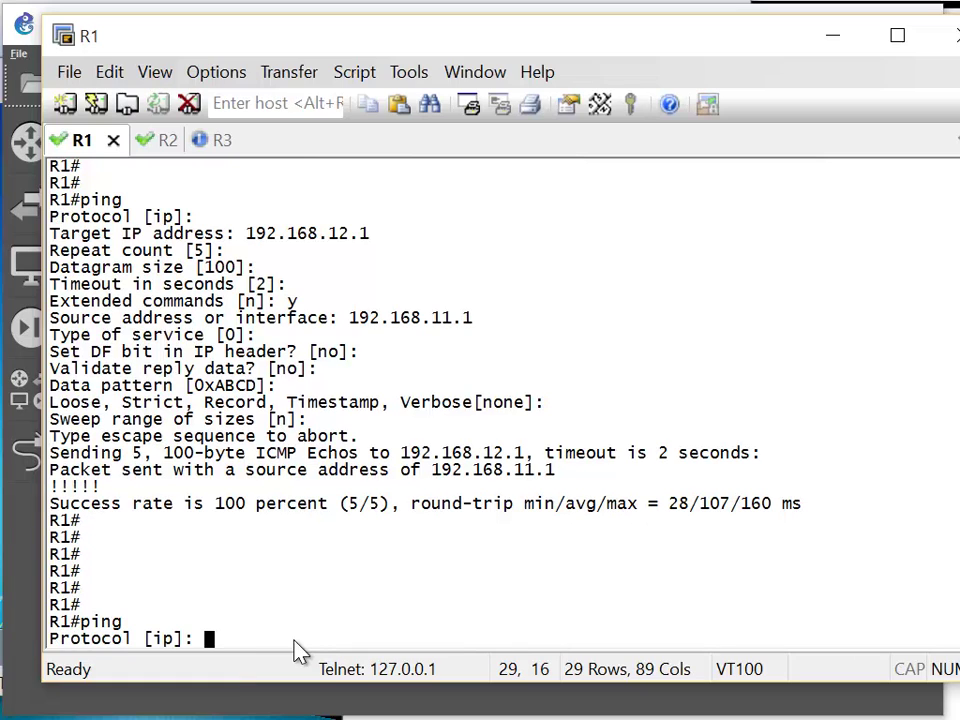
key(Return)
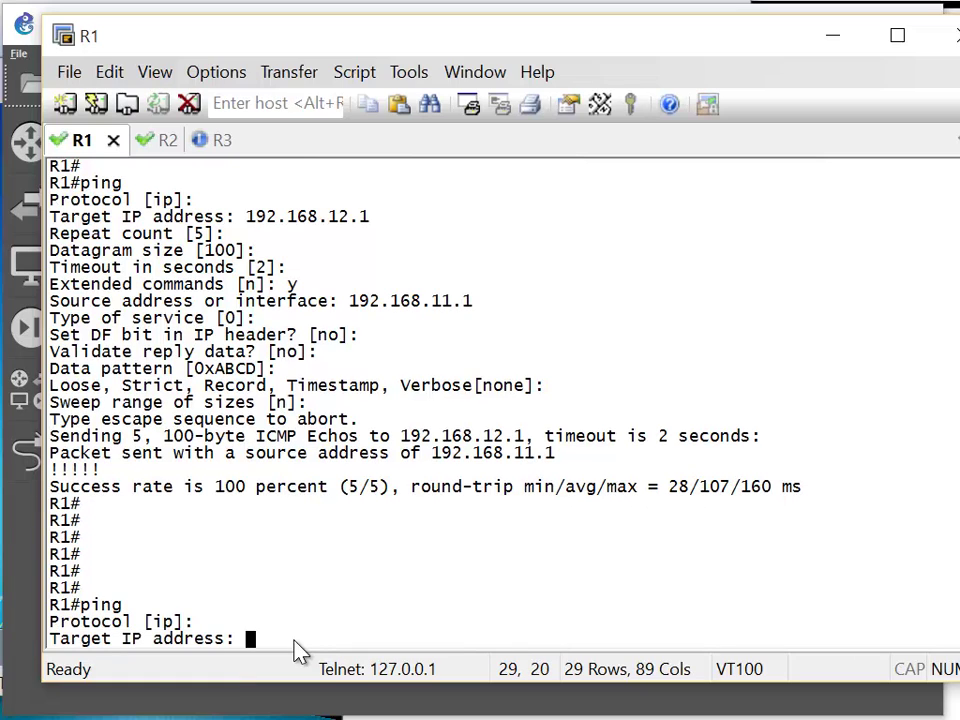
text(192.158)
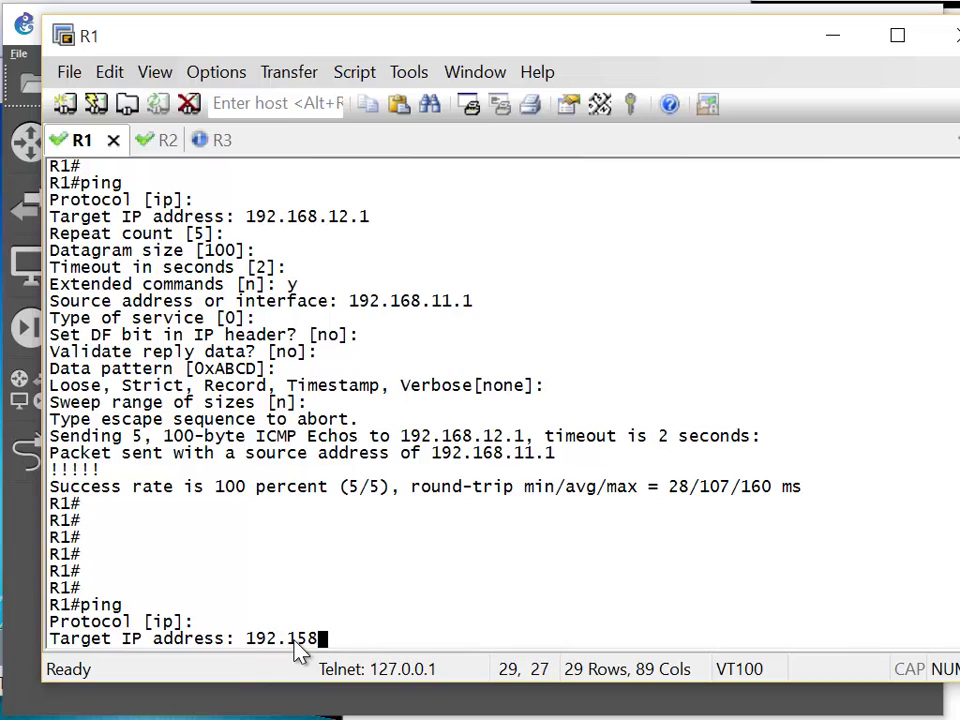
key(BackSpace)
key(BackSpace)
text(68.12.1)
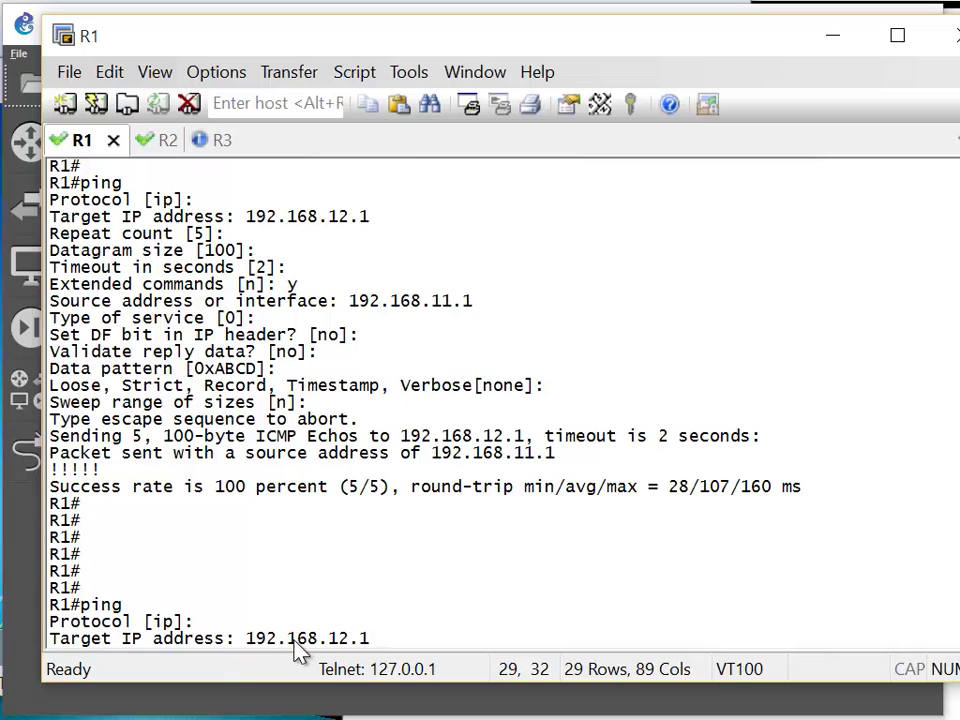
key(Return)
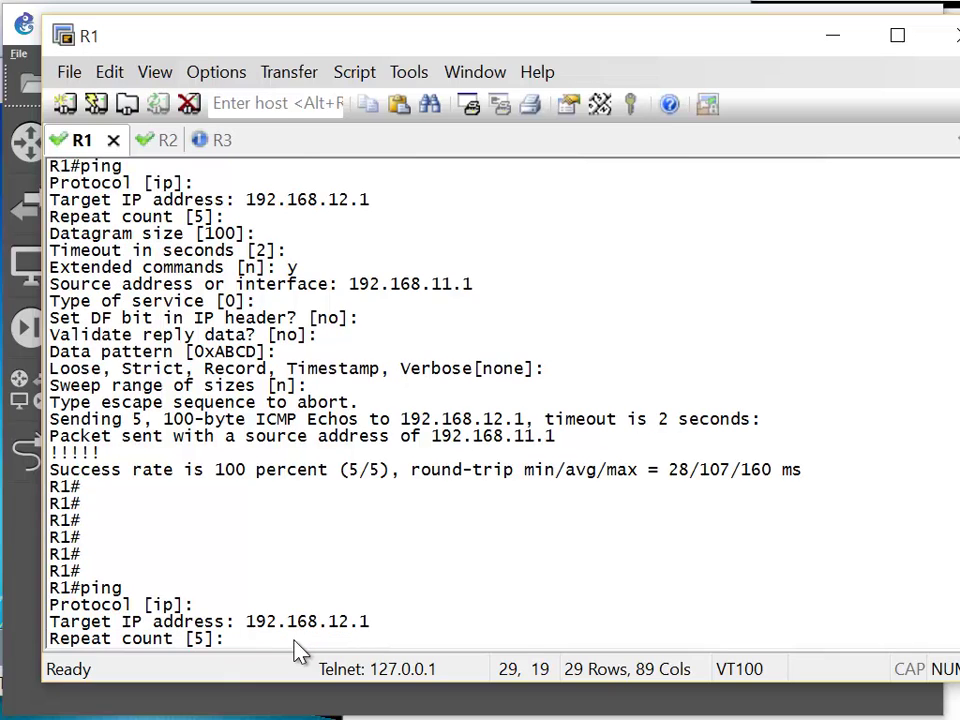
text(1)
key(Return)
key(Return)
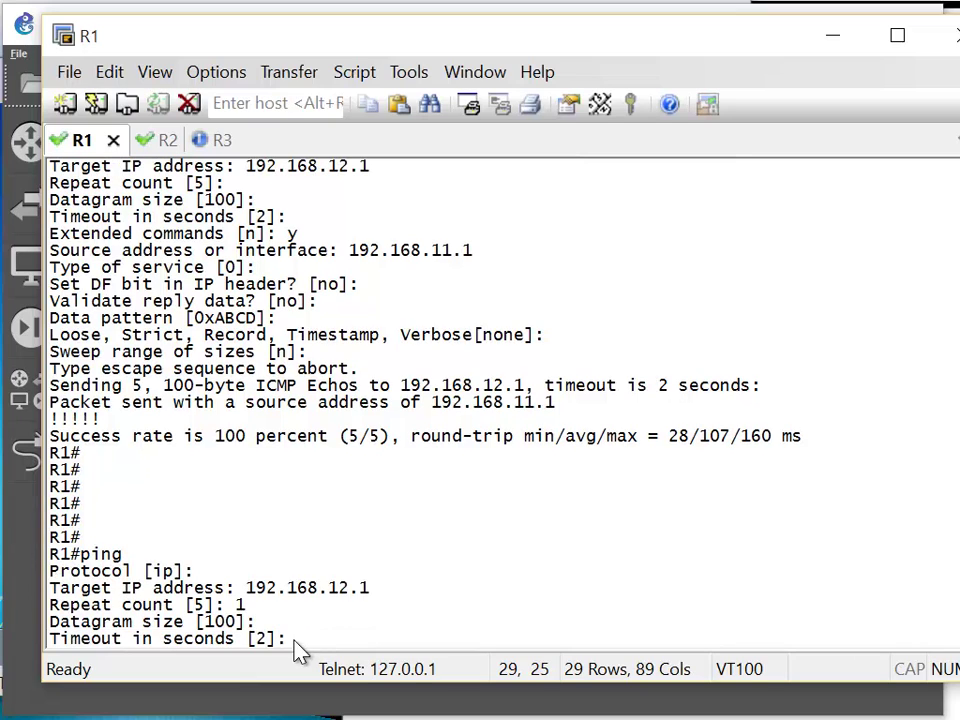
key(Return)
Enable the extended commands, set the source address to 192.168.11.1, keep the default type of service and set the DF bit with y.
text(y)
key(Return)
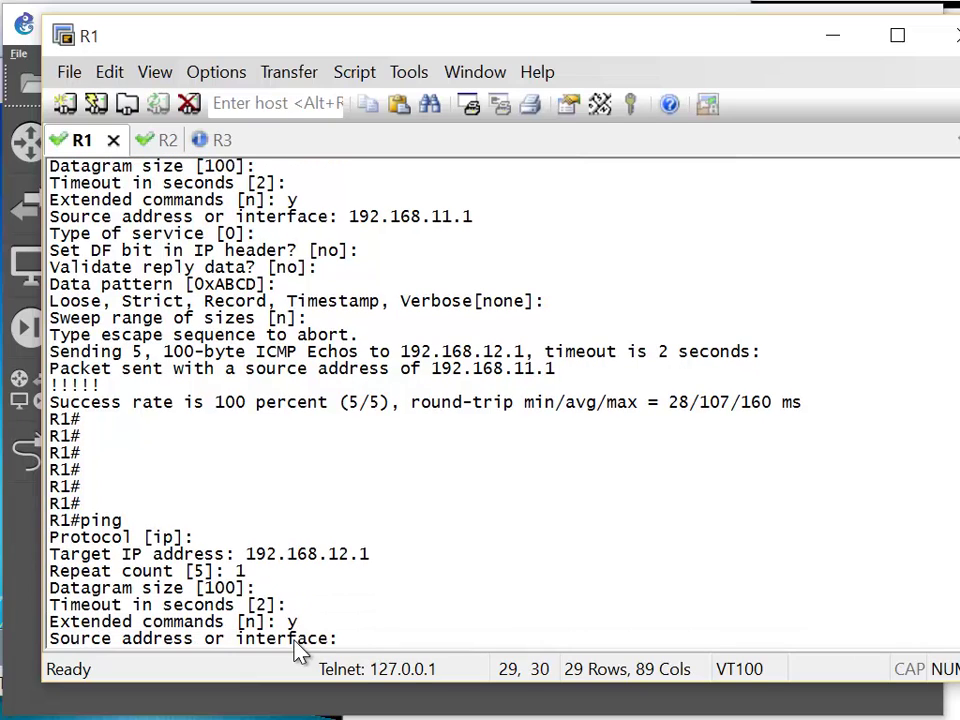
text(192.16)
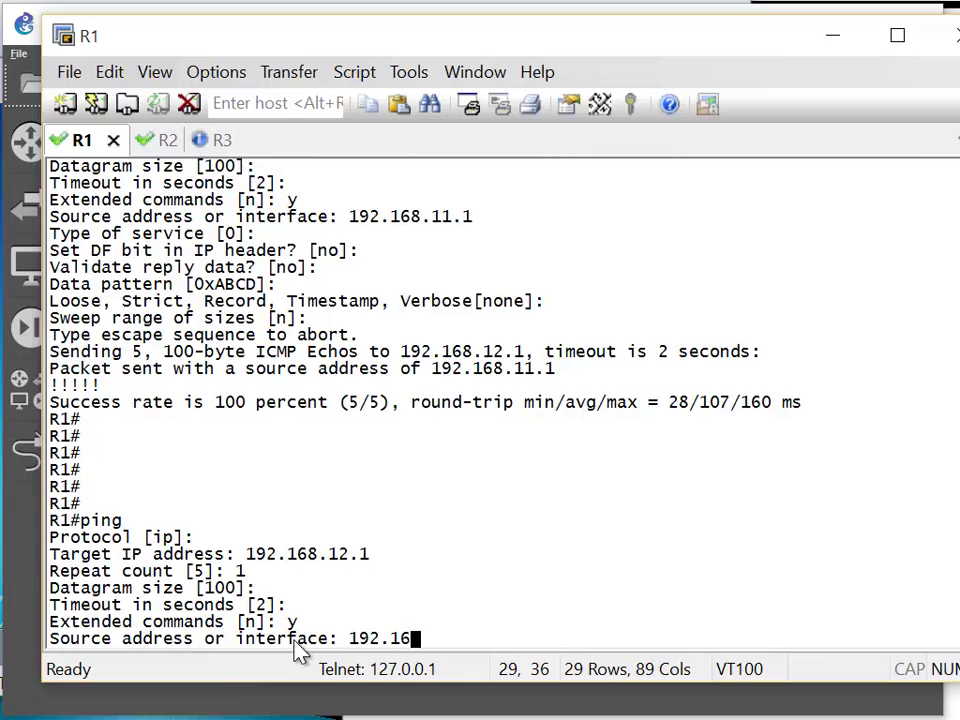
text(8.11.1)
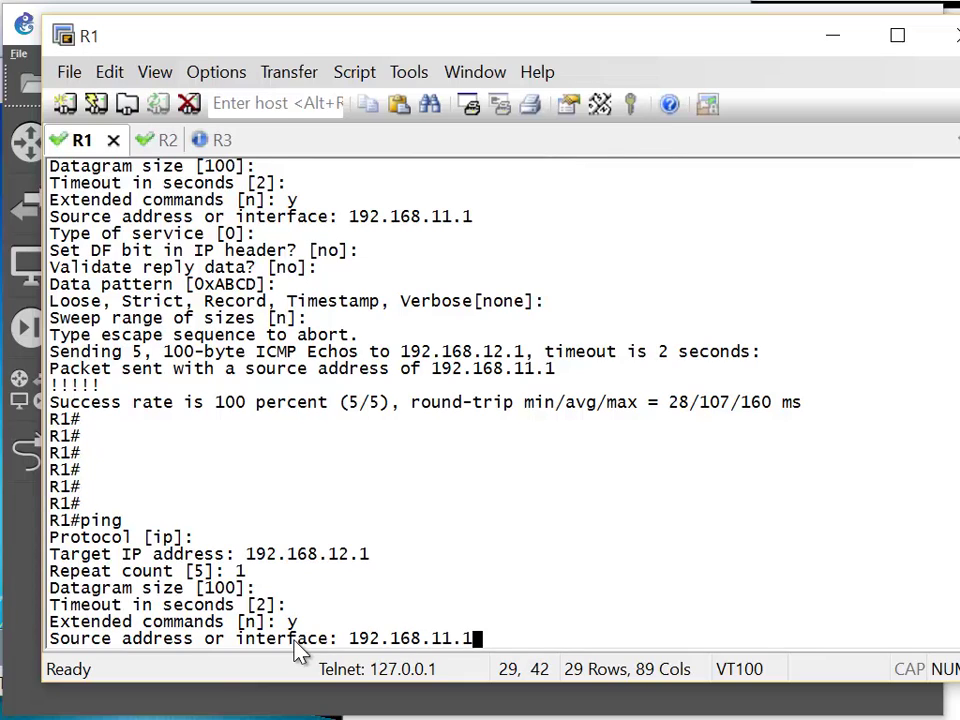
key(Return)
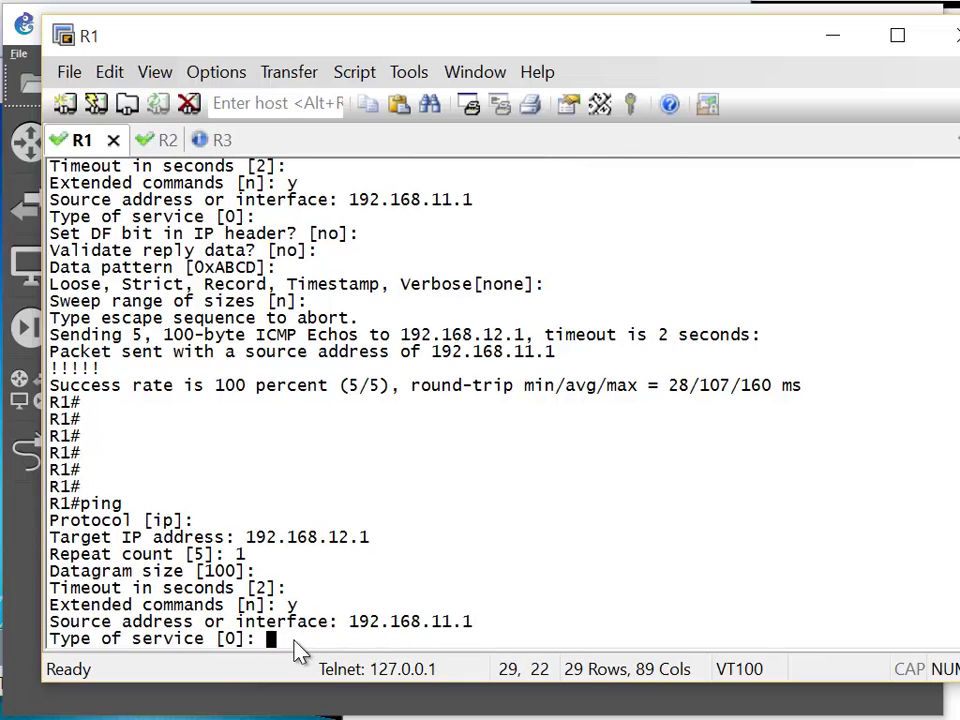
key(Return)
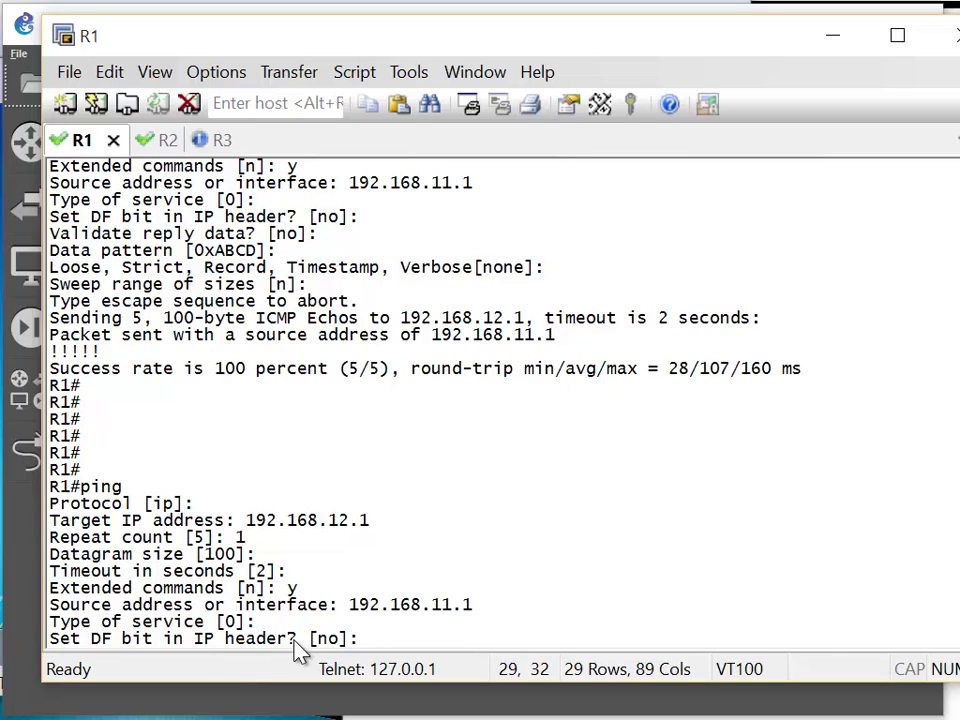
text(y)
key(Return)
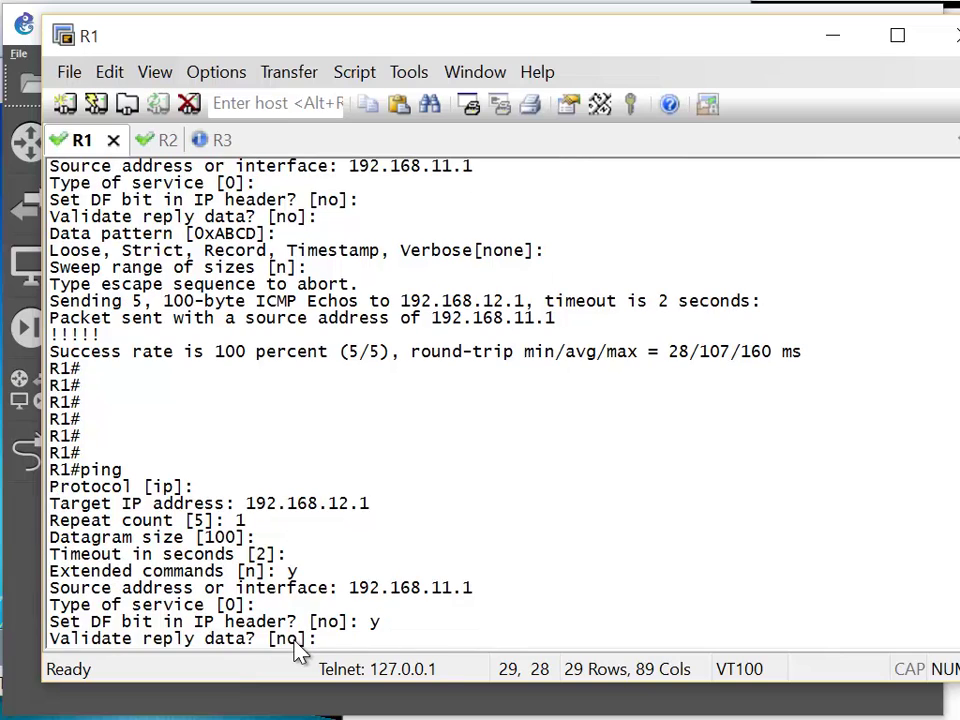
Accept the defaults up to the size sweep and try to sweep from a minimum of 14500 to a maximum of 1550.
key(Return)
key(Return)
key(Return)
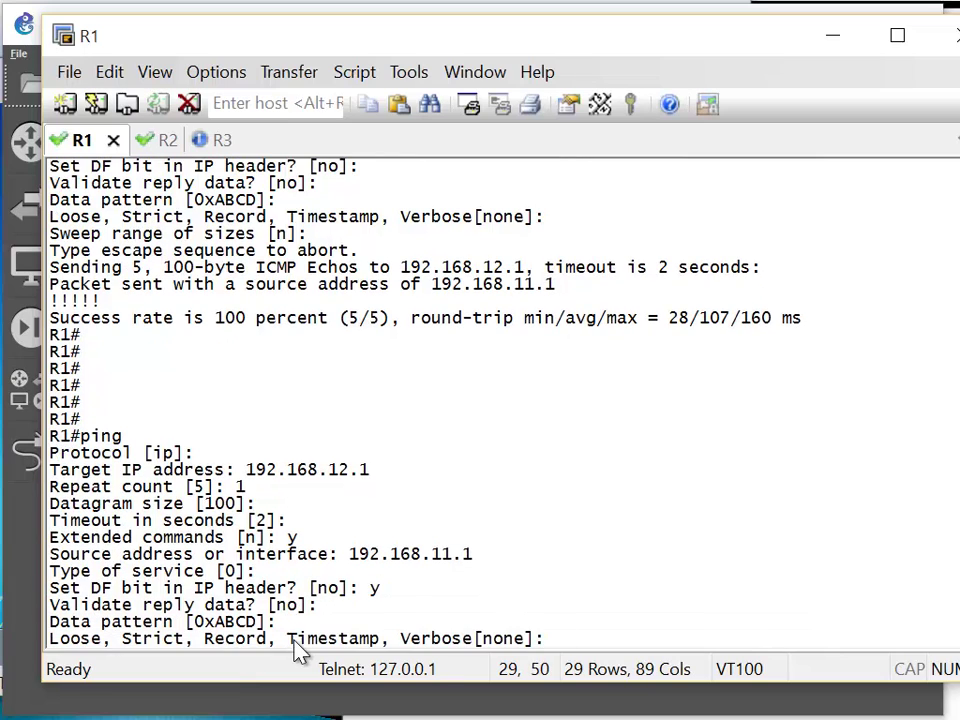
text(y)
key(Return)
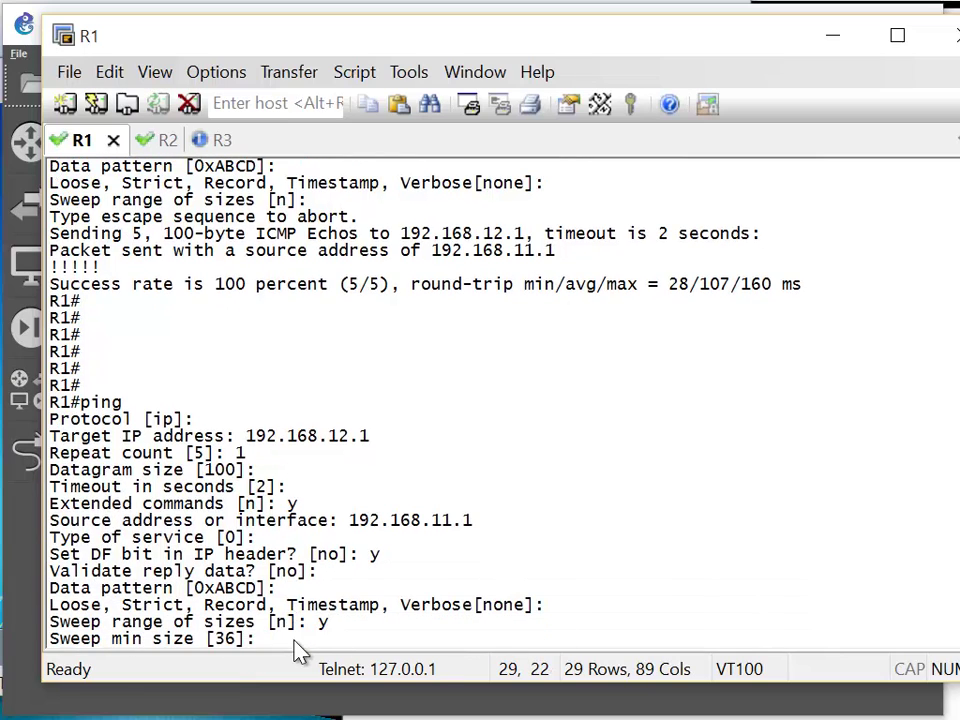
text(14500)
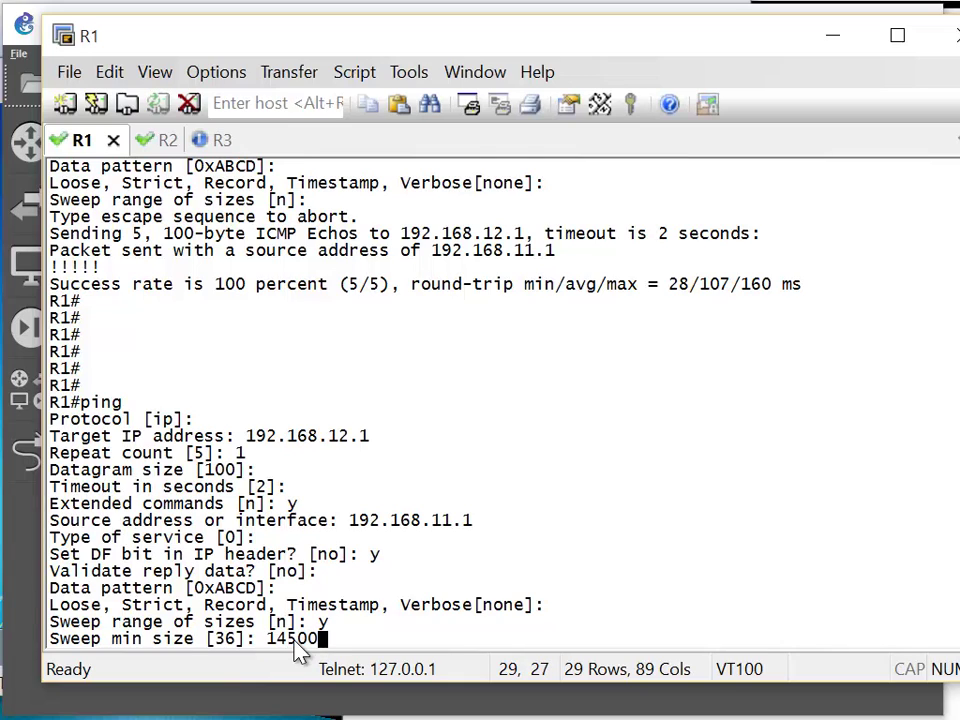
key(Return)
text(1)
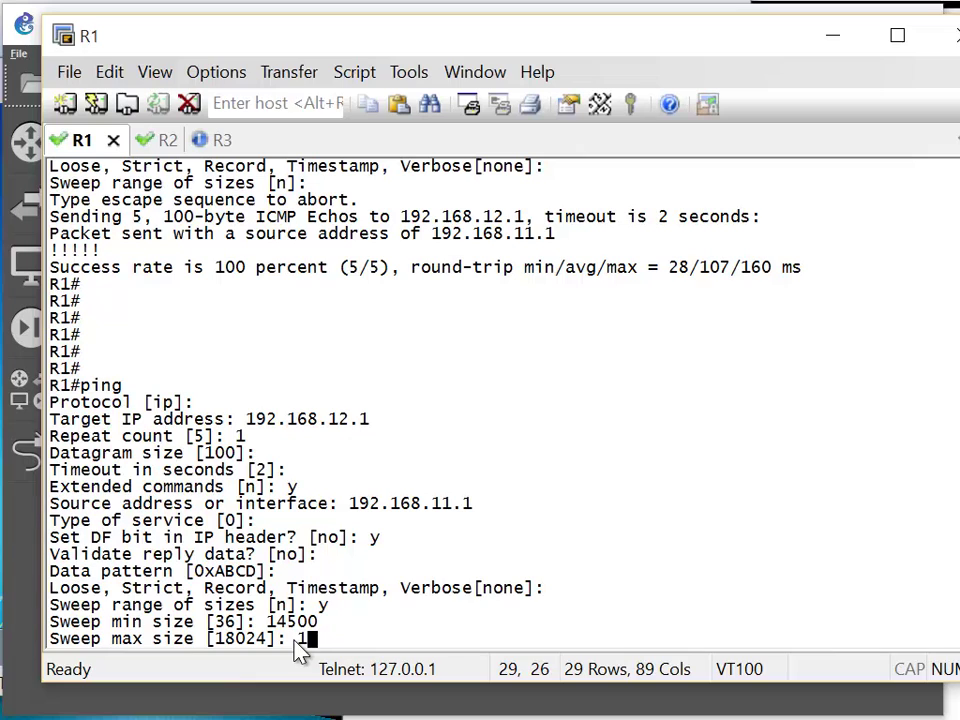
text(550)
key(Return)
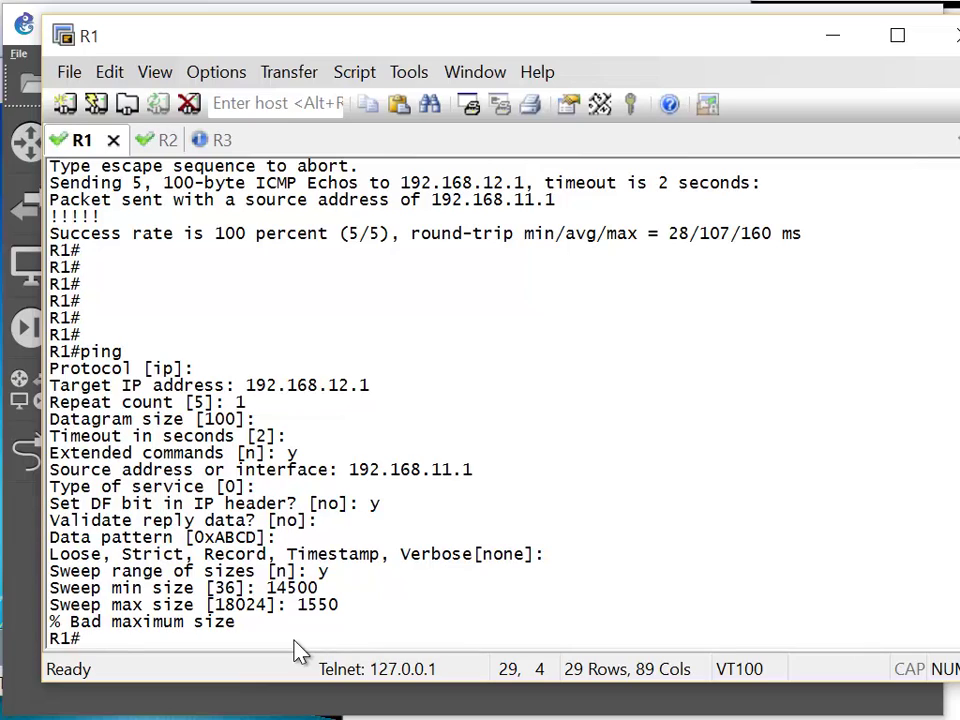
Try to start the interactive ping on R1 with 192.168.12.1 entered as the protocol.
text(1550)
key(BackSpace)
key(BackSpace)
key(BackSpace)
key(BackSpace)
text(ping)
key(BackSpace)
text(g)
key(Return)
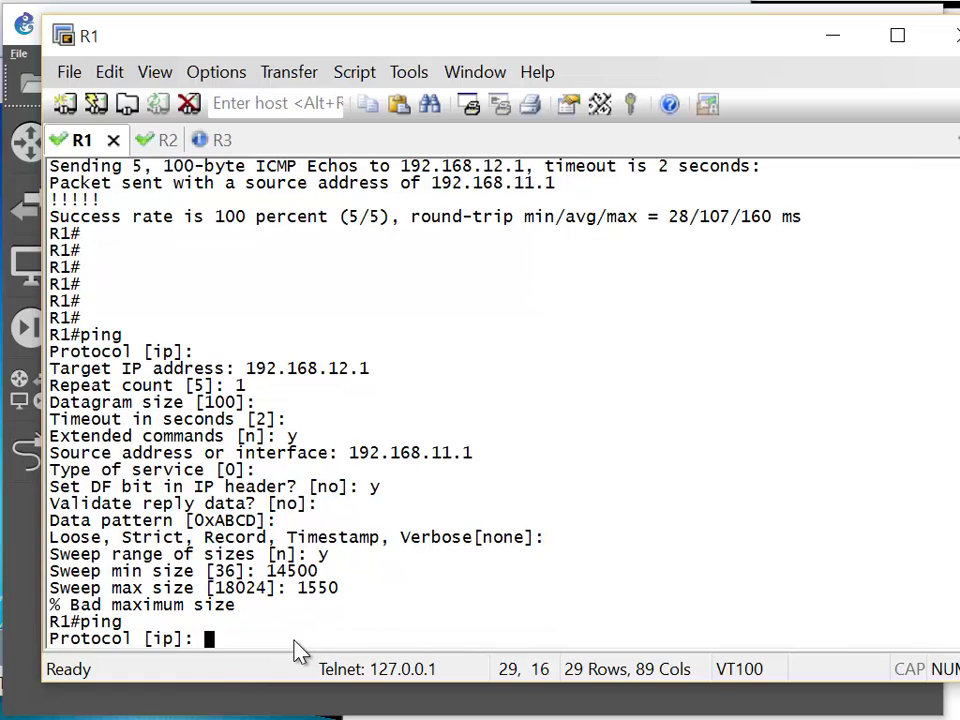
text(192)
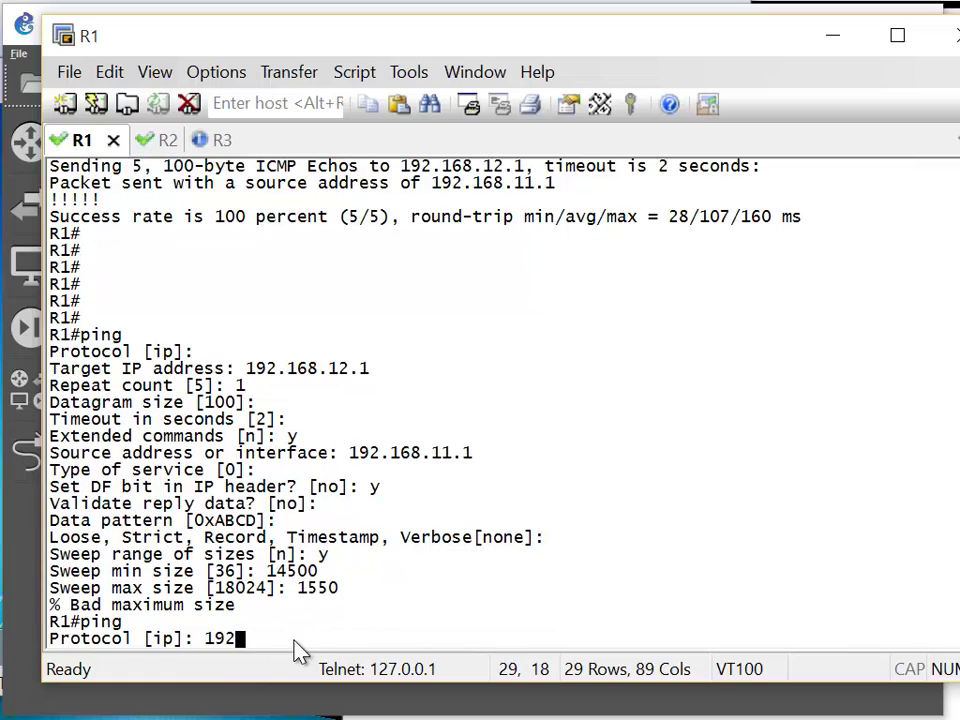
text(.168.12.1)
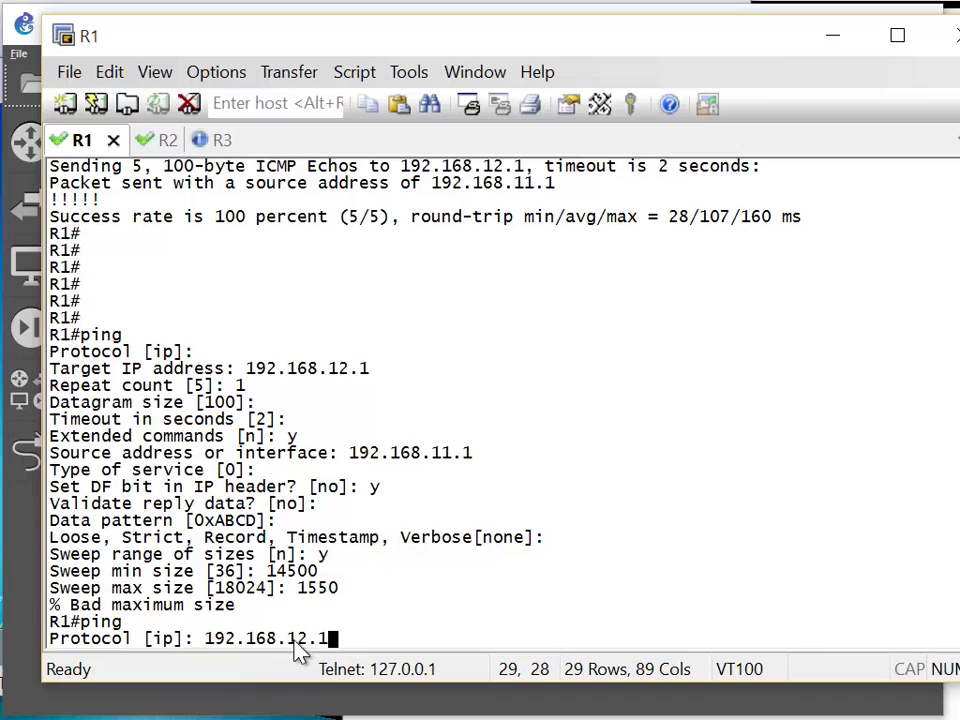
key(Return)
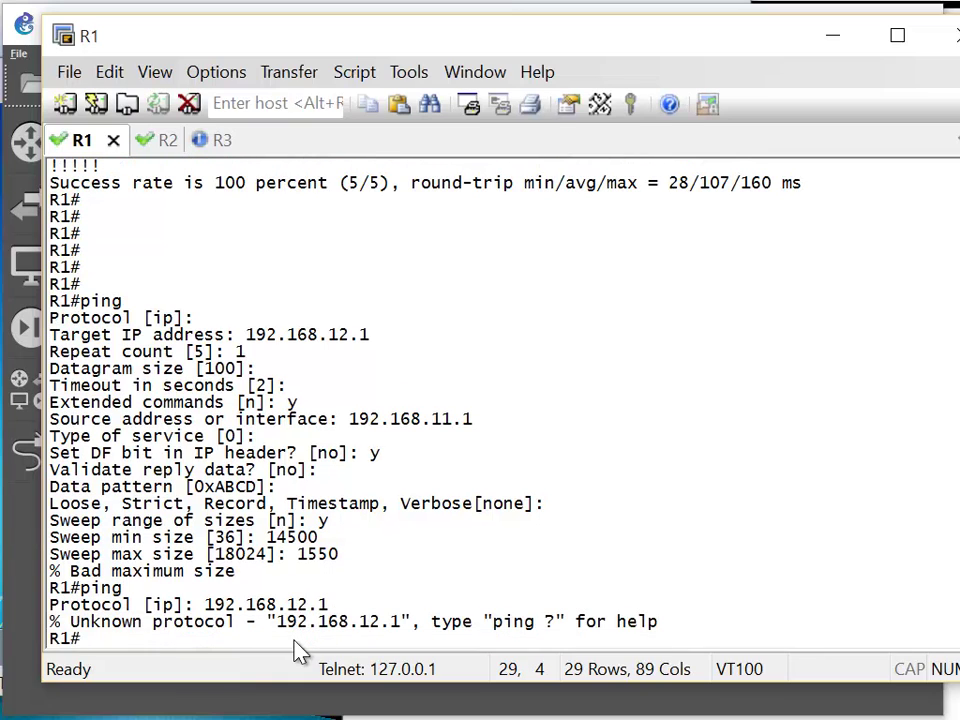
Restart the interactive ping with the default protocol, target 192.168.12.1, repeat count 1, and default datagram size and timeout.
text(ping)
key(Return)
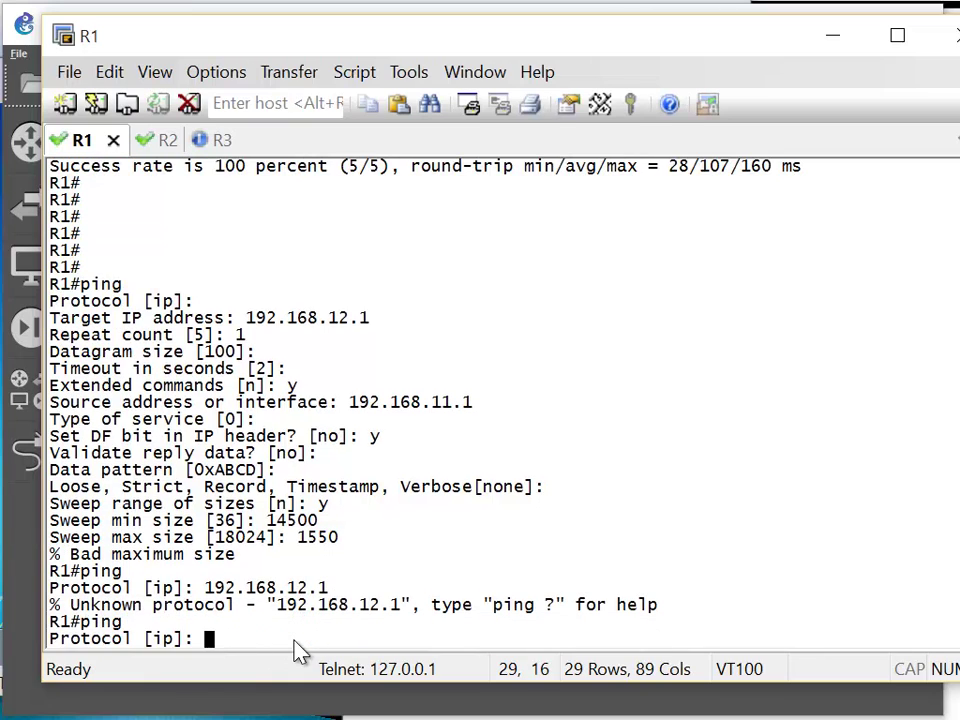
key(Return)
text(192.168.12.1)
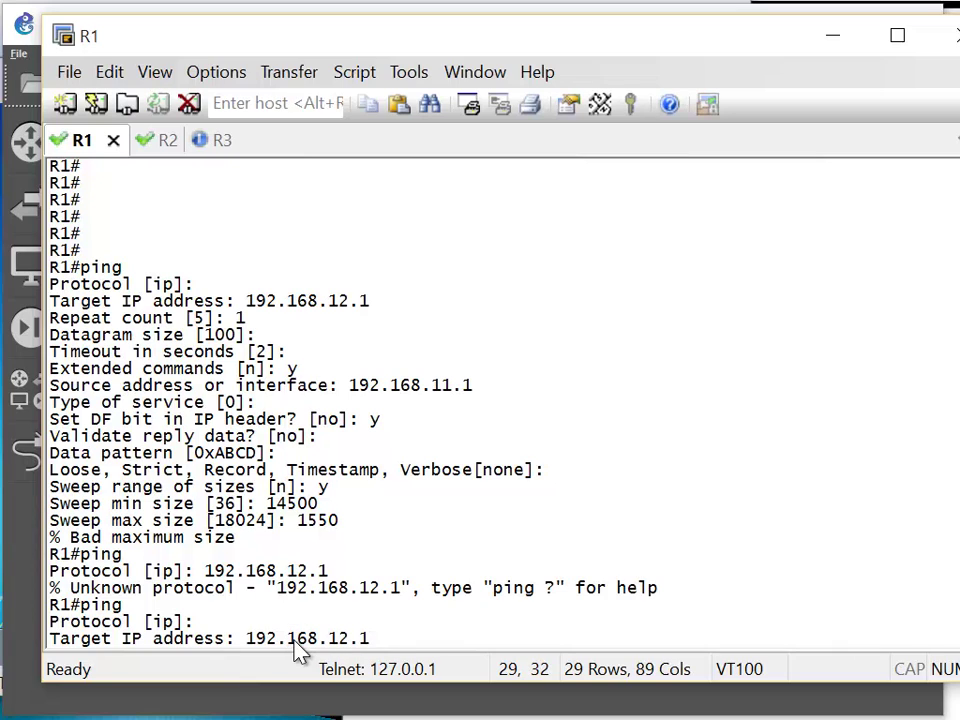
key(Return)
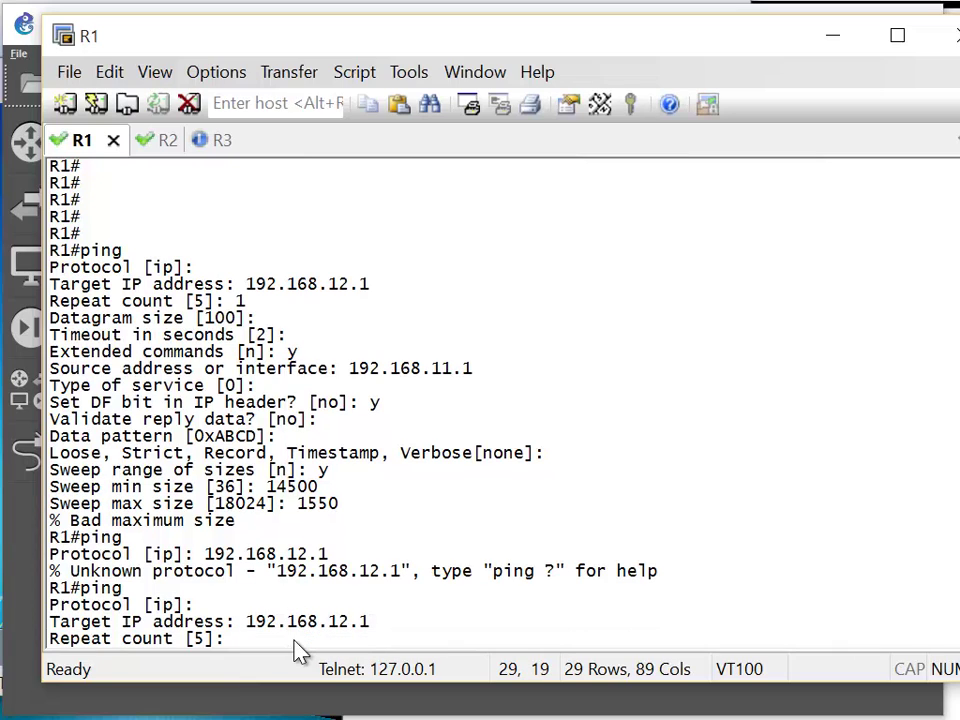
text(1)
key(Return)
key(Return)
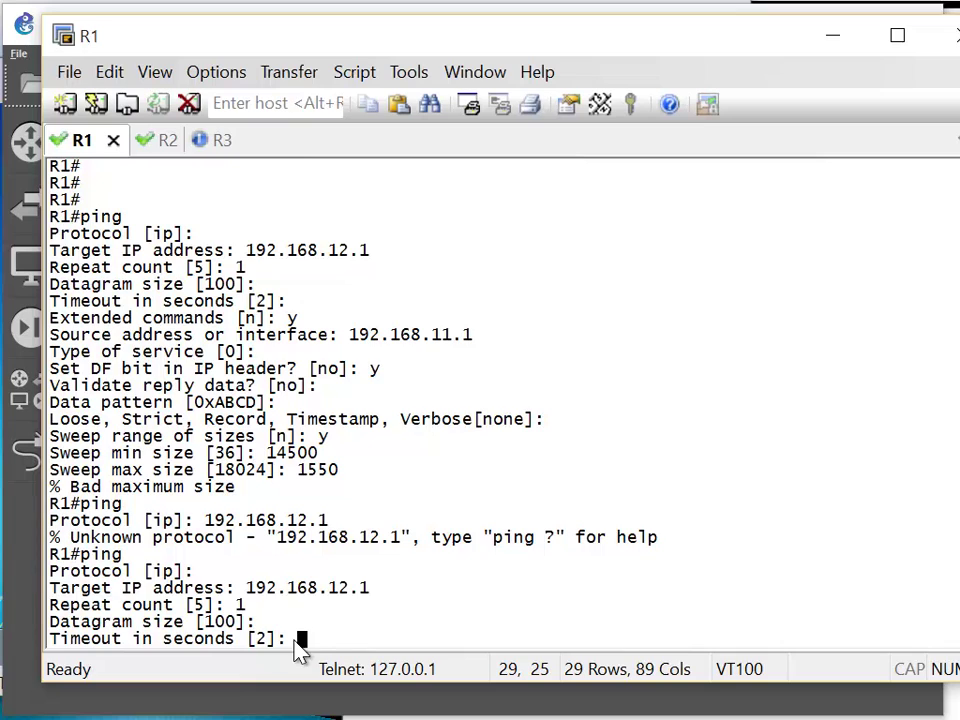
key(Return)
Answer y to extended commands, use 192.168.11.1 as the source, accept the default type of service and answer y to the DF bit.
text(y)
key(Return)
text(192.)
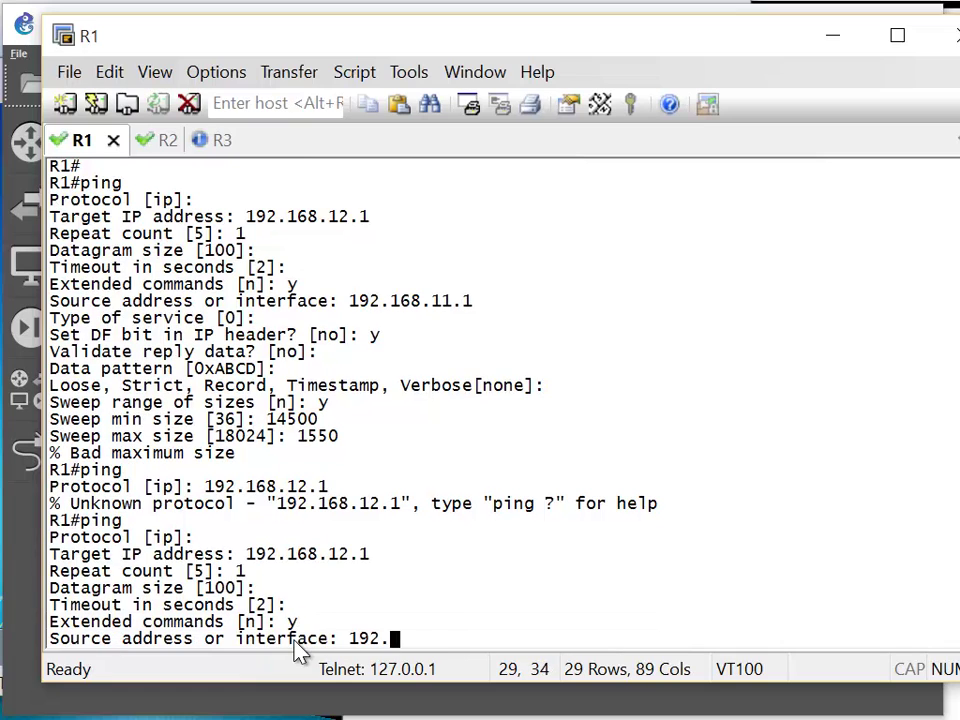
text(168.11.)
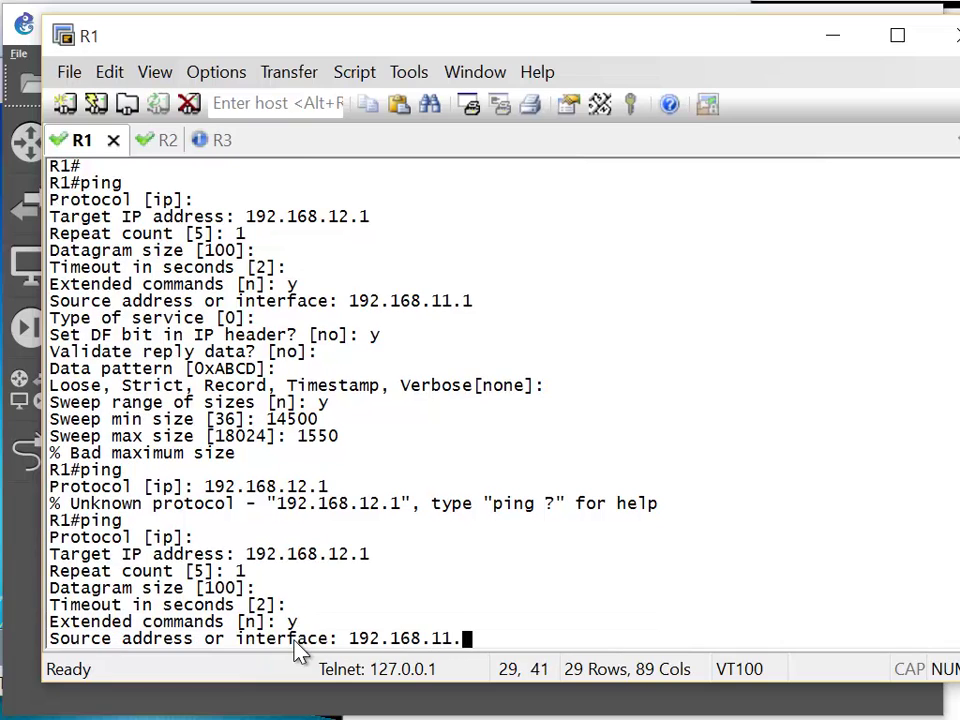
text(1)
key(Return)
key(Return)
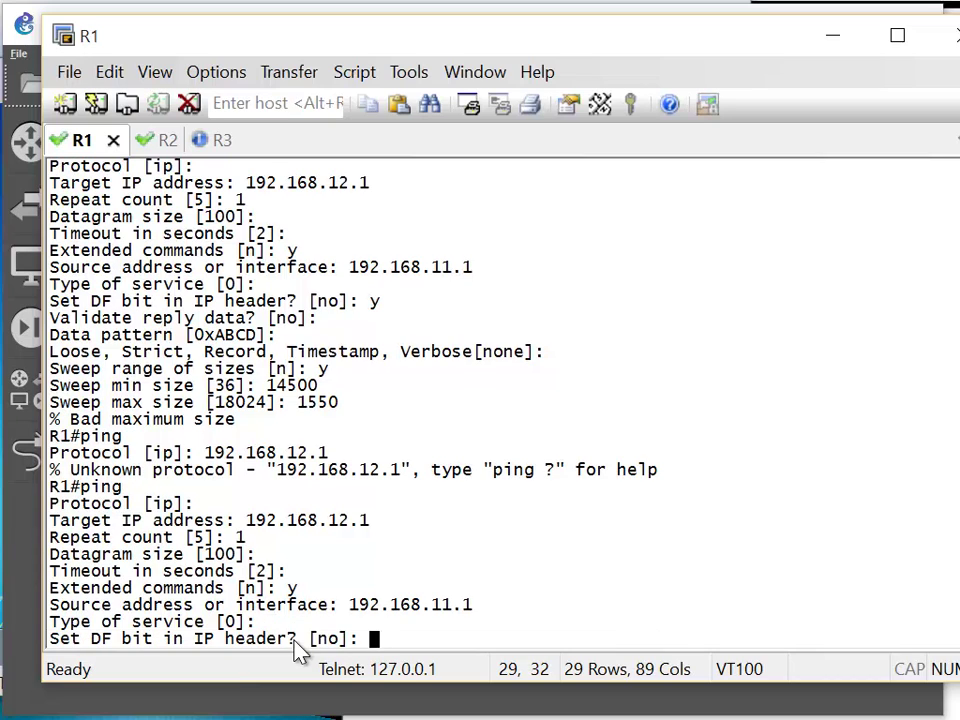
text(y)
key(Return)
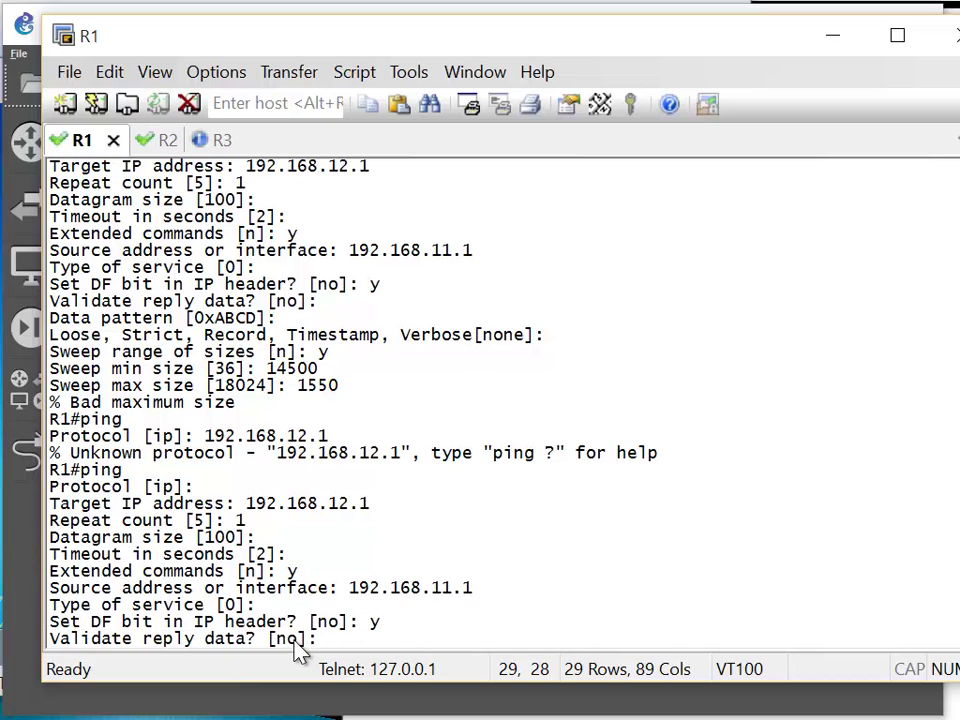
Keep the default validation, data pattern and header options, enable a size sweep from 1400 to 1501 at the default interval, and run the ping.
key(Return)
key(Return)
key(Return)
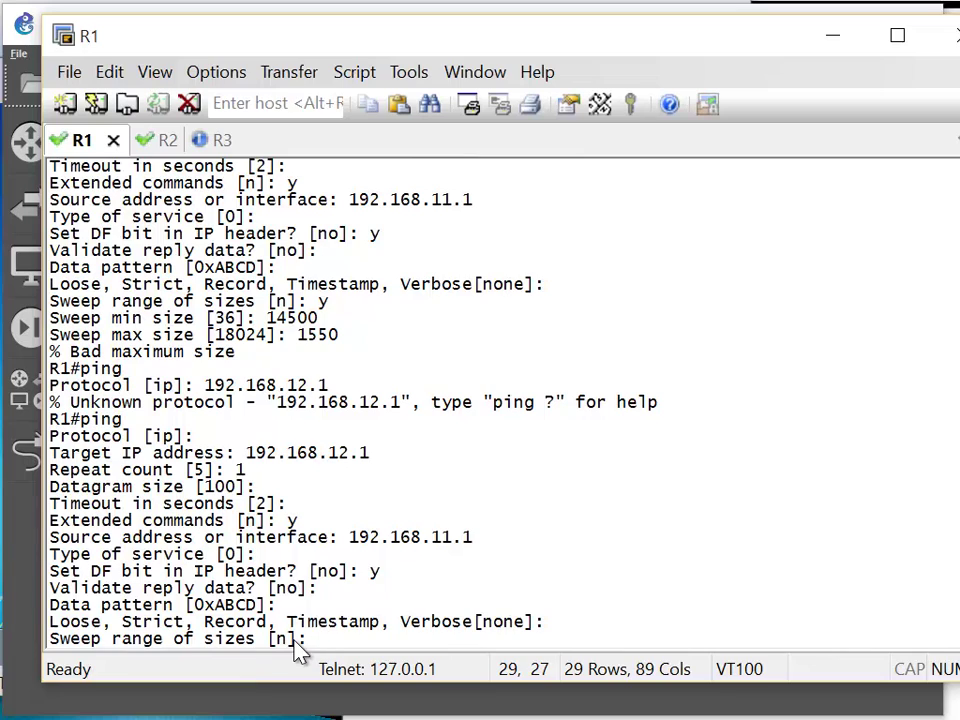
text(y)
key(Return)
text(1400)
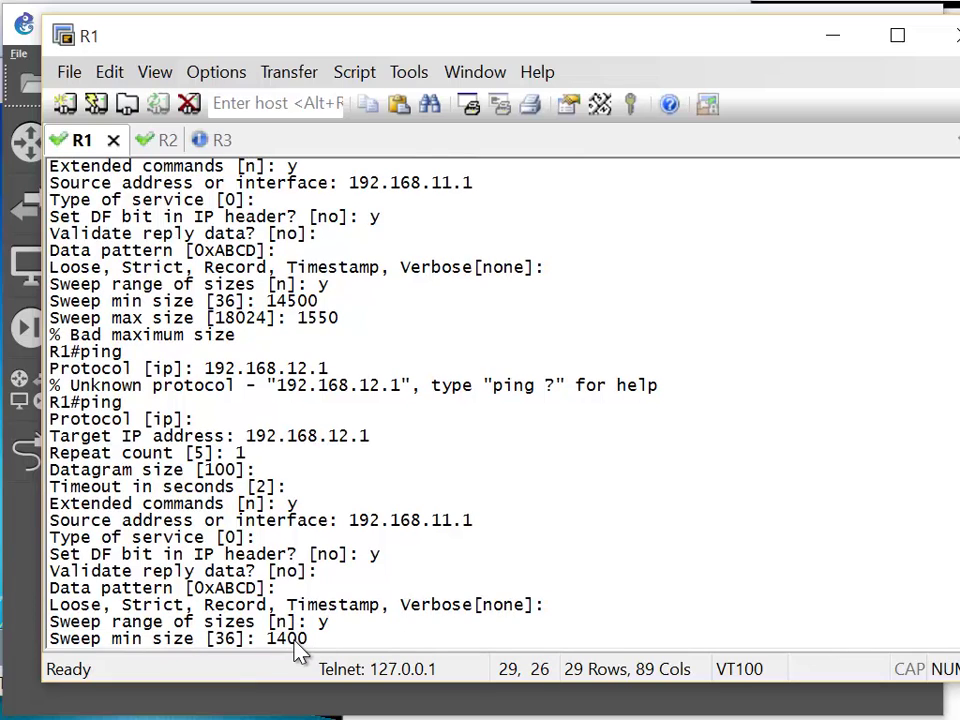
key(Return)
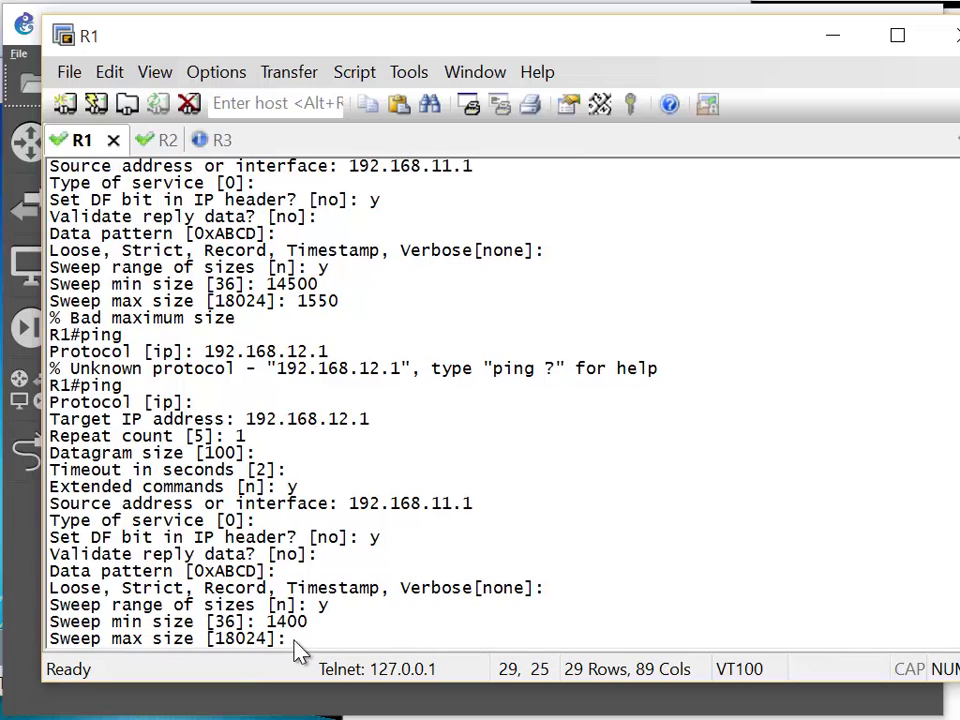
text(1501)
key(Return)
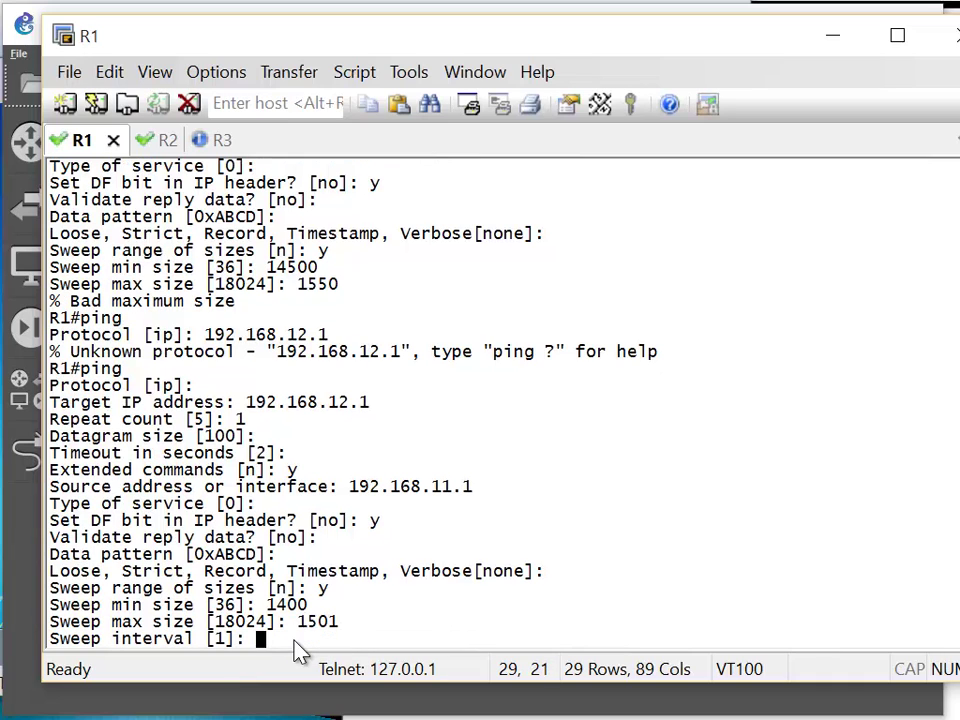
key(Return)
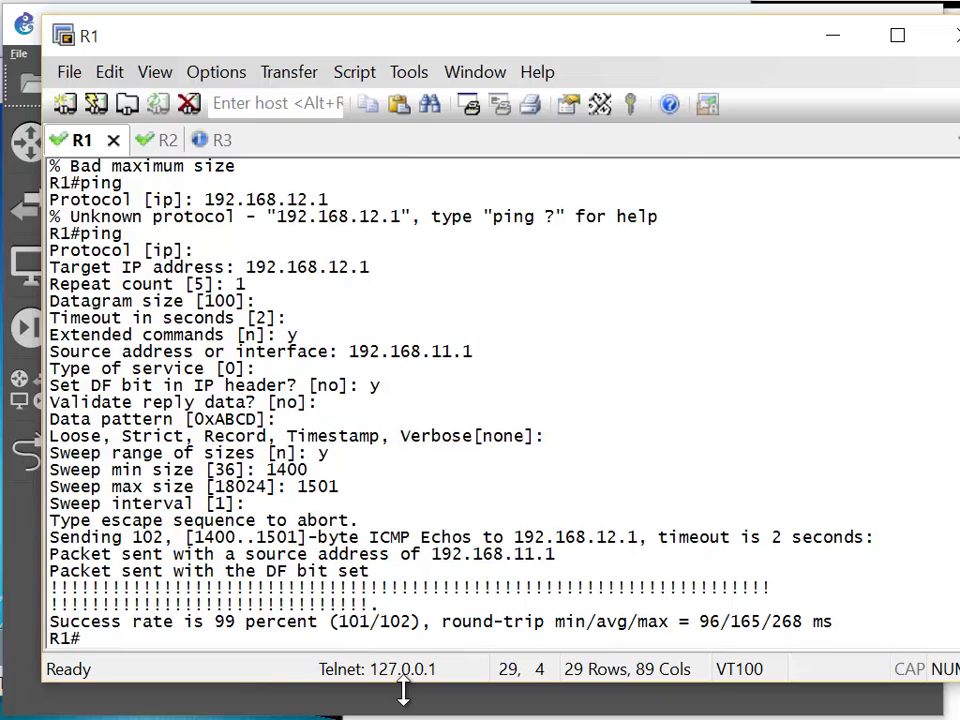
key(Return)
key(Return)
key(Return)
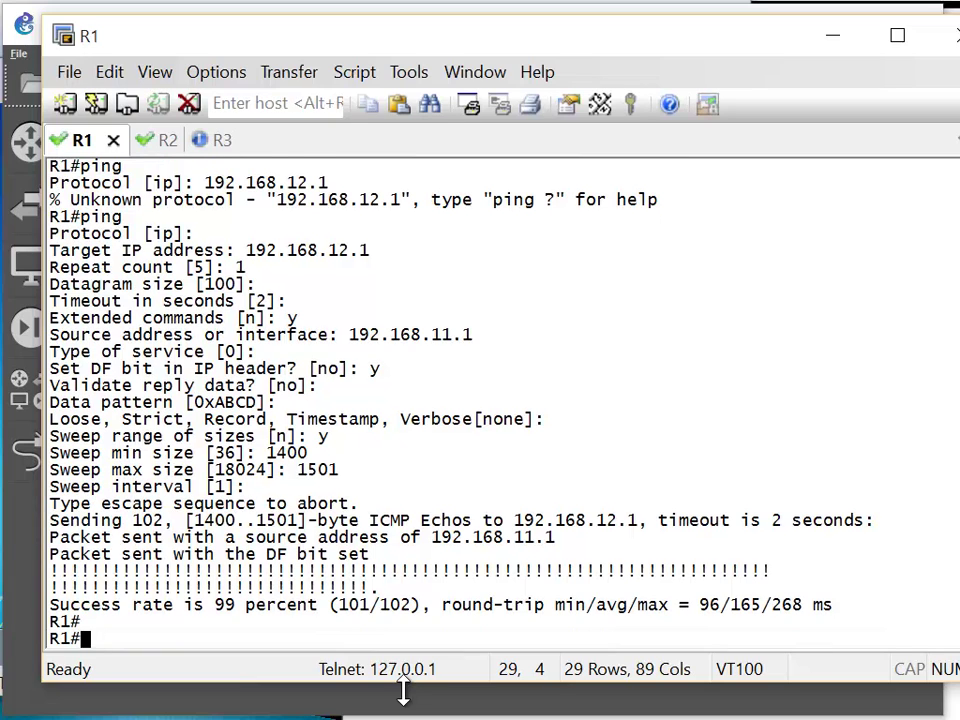
Start an interactive ping on R1 to 192.168.12.1 with the default protocol, repeat count, datagram size and timeout.
text(ping)
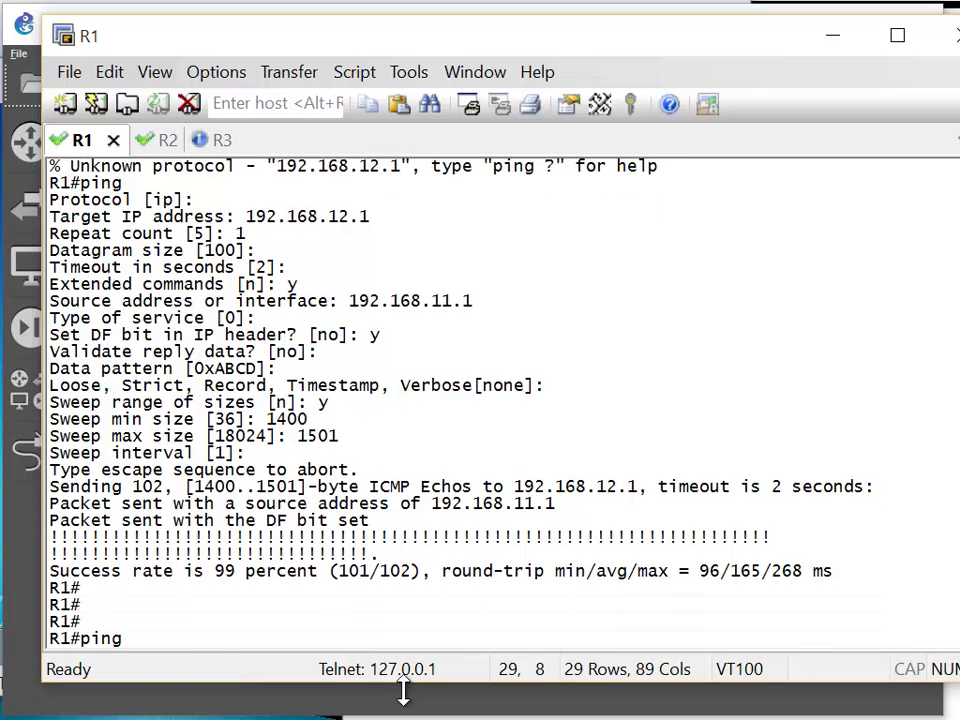
key(Return)
key(Return)
text(192.16)
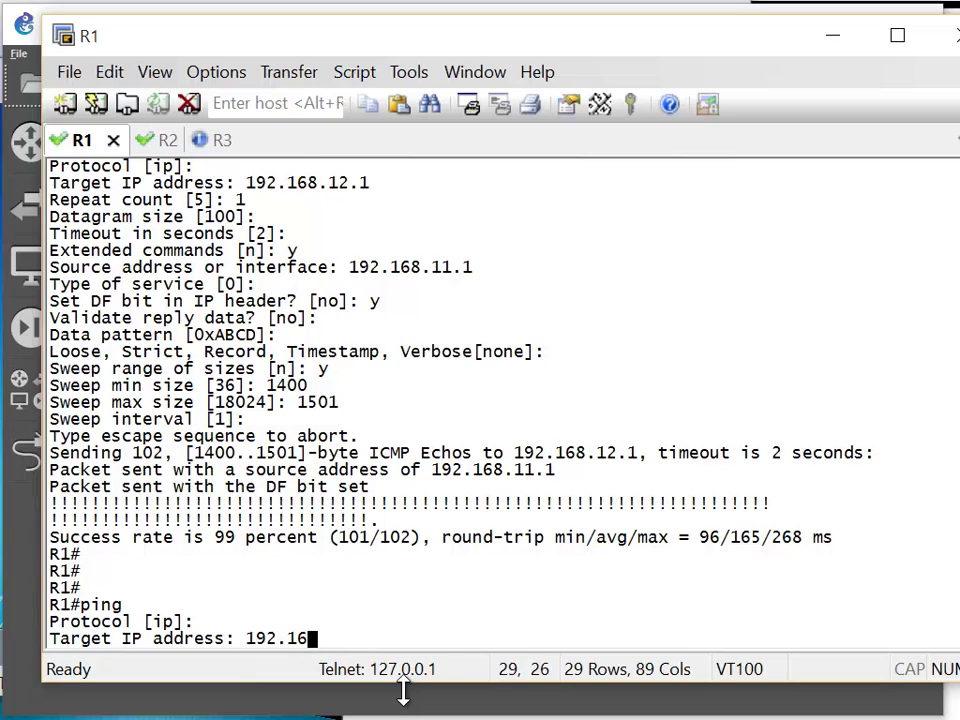
text(8.12.1)
key(Return)
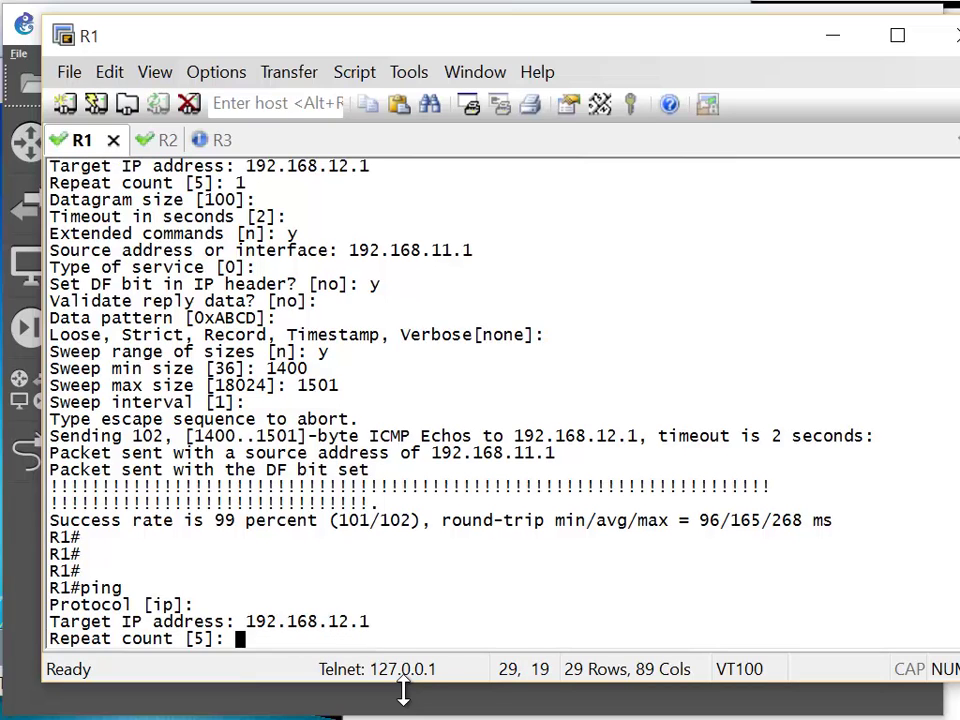
key(Return)
key(Return)
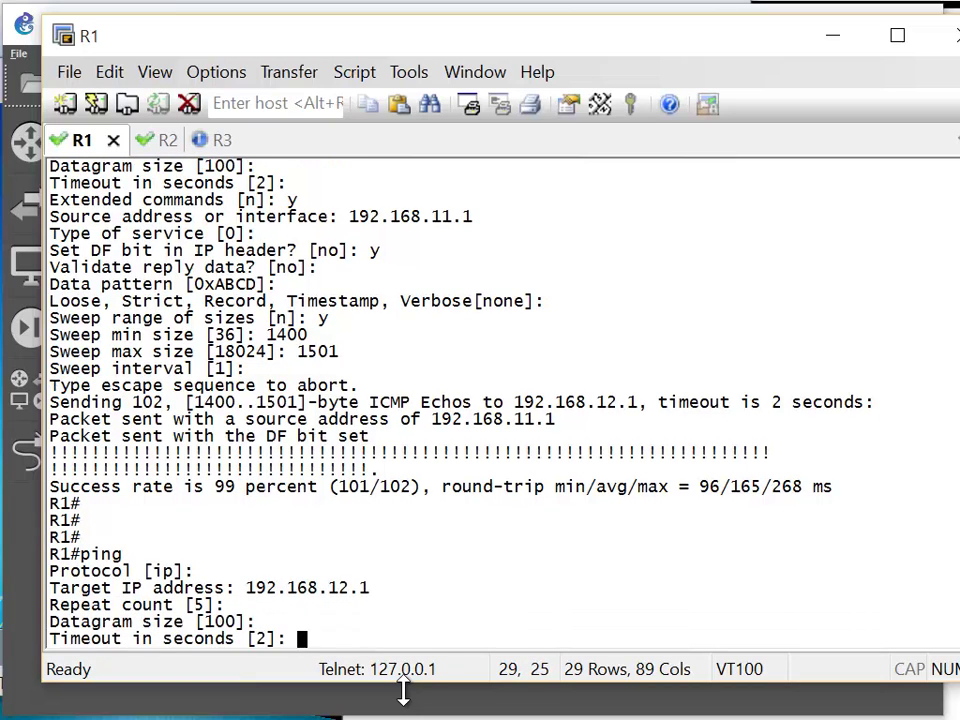
key(Return)
Answer y to extended commands, use 192.168.11.1 as the source, and accept the default type of service, DF bit and reply validation.
text(y)
key(Return)
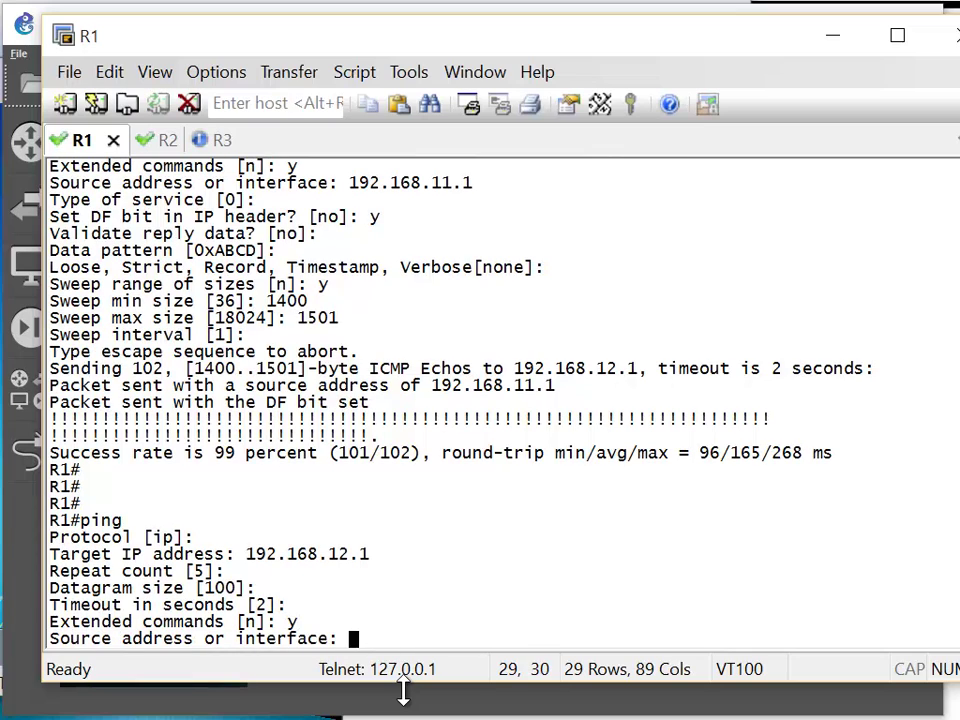
text(192.168.1)
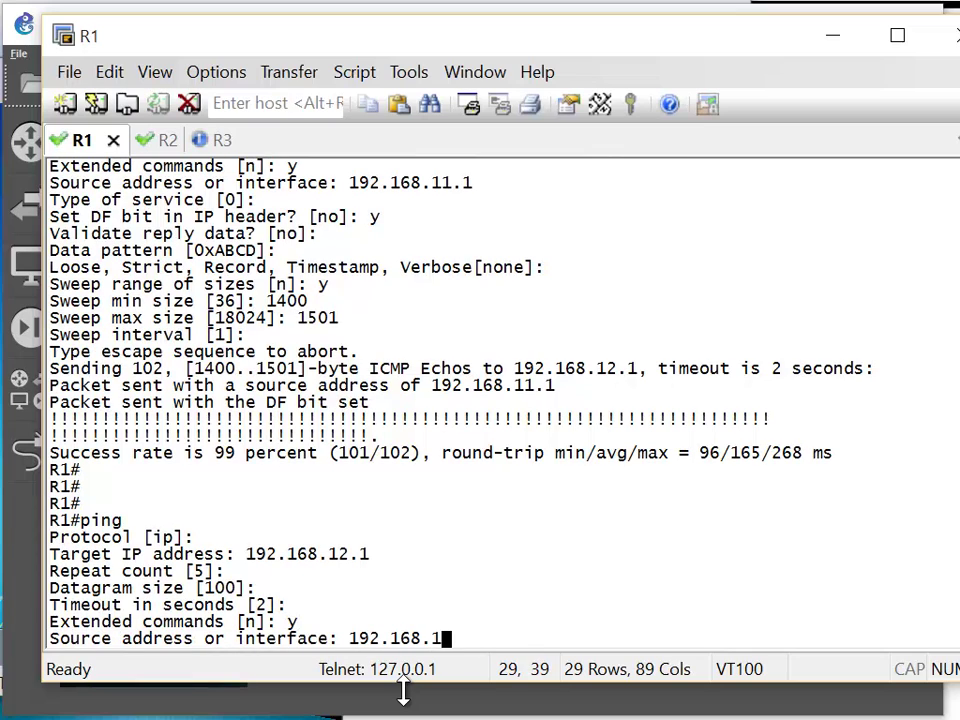
text(1.1)
key(Return)
key(Return)
key(Return)
key(Return)
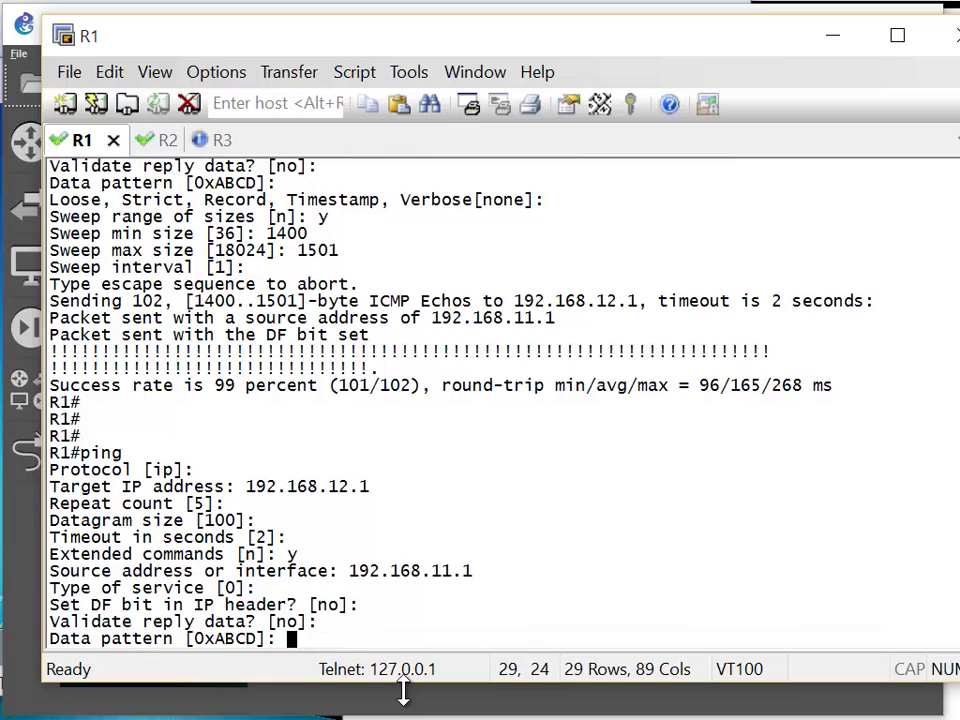
Keep the default data pattern and header options, run the ping with sizes swept from 1450 to 1530, and highlight the DF bit answer.
key(Return)
key(Return)
text(y)
key(Return)
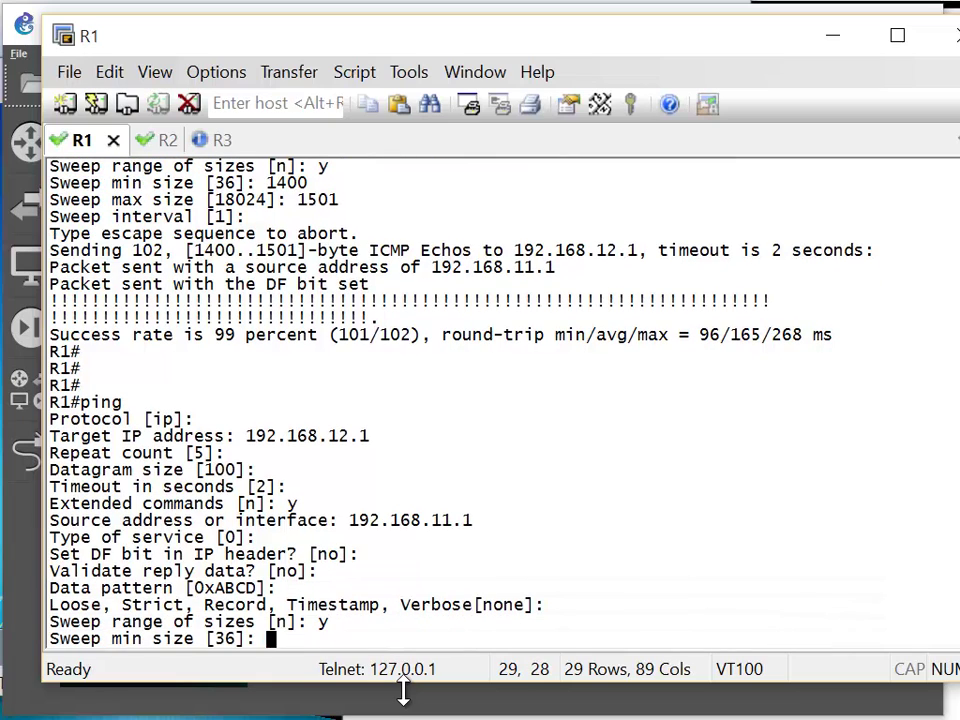
text(1450)
key(Return)
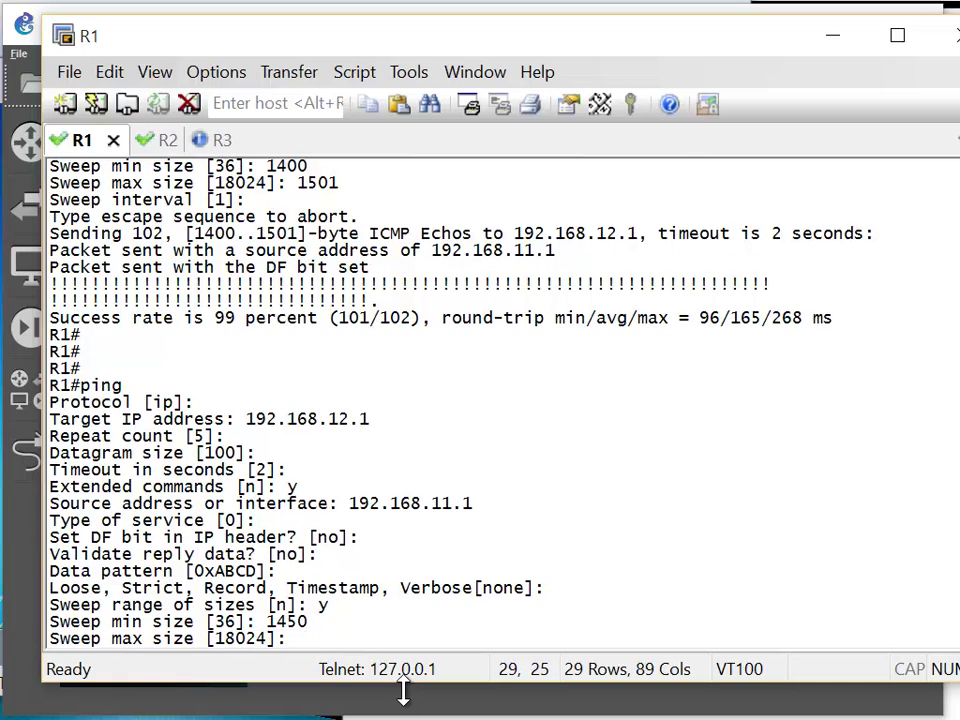
text(1530)
key(Return)
key(Return)
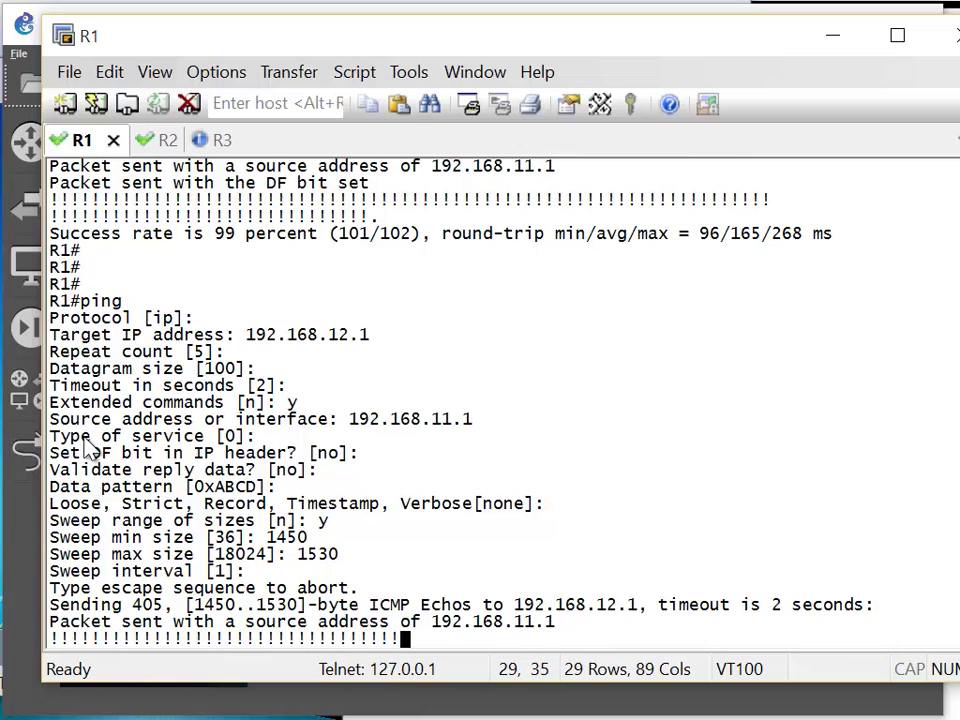
drag(62, 442, 240, 448)
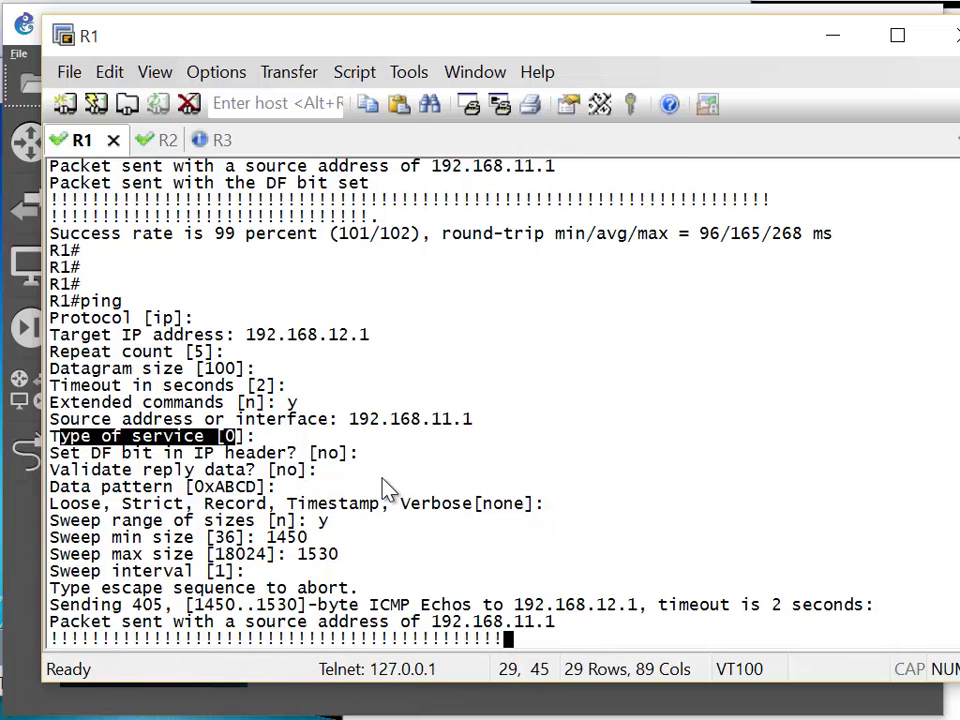
mouse_move(358, 470)
mouse_down()
mouse_move(162, 469)
mouse_move(54, 456)
mouse_move(355, 458)
mouse_up()
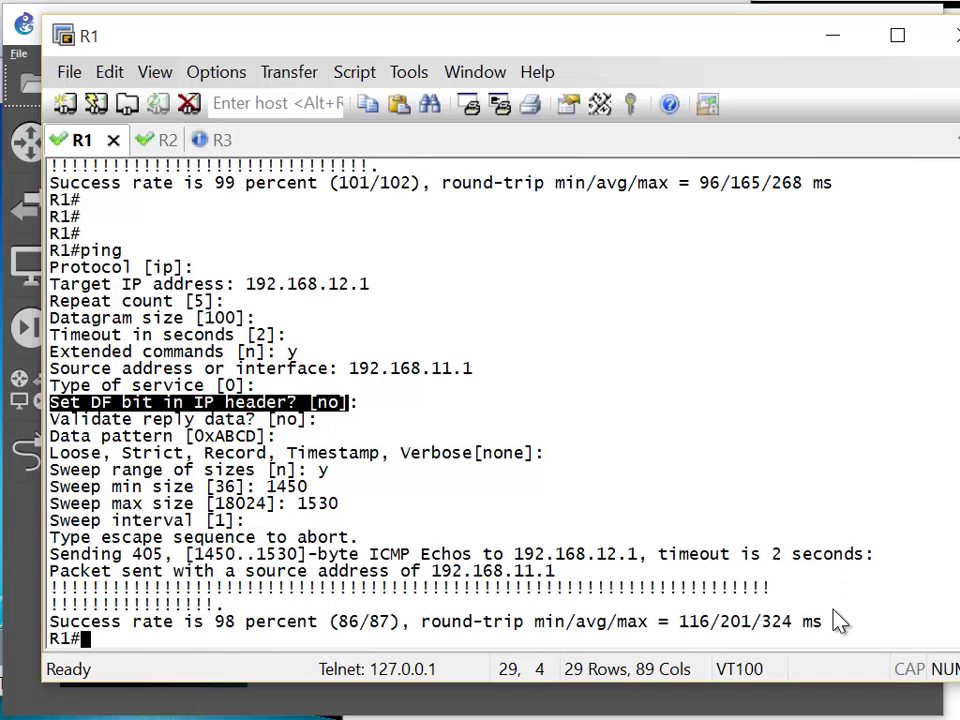
Start another interactive ping on R1 to 192.168.12.1, accepting the default protocol, repeat count, datagram size and timeout.
key(Return)
key(Return)
text(ping)
key(Return)
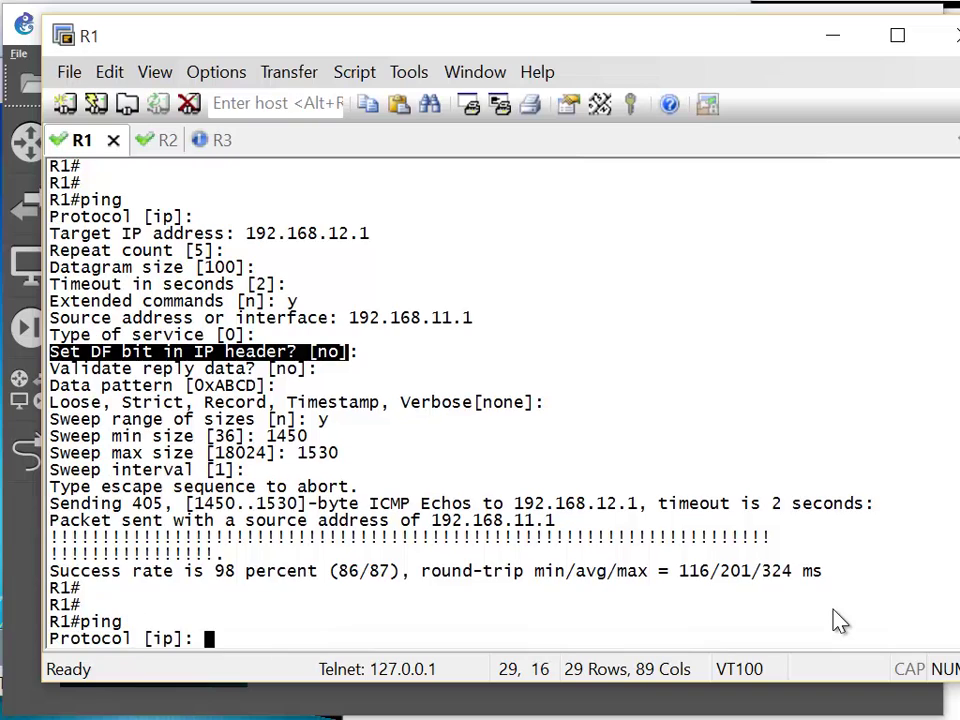
key(Return)
text(192.168.)
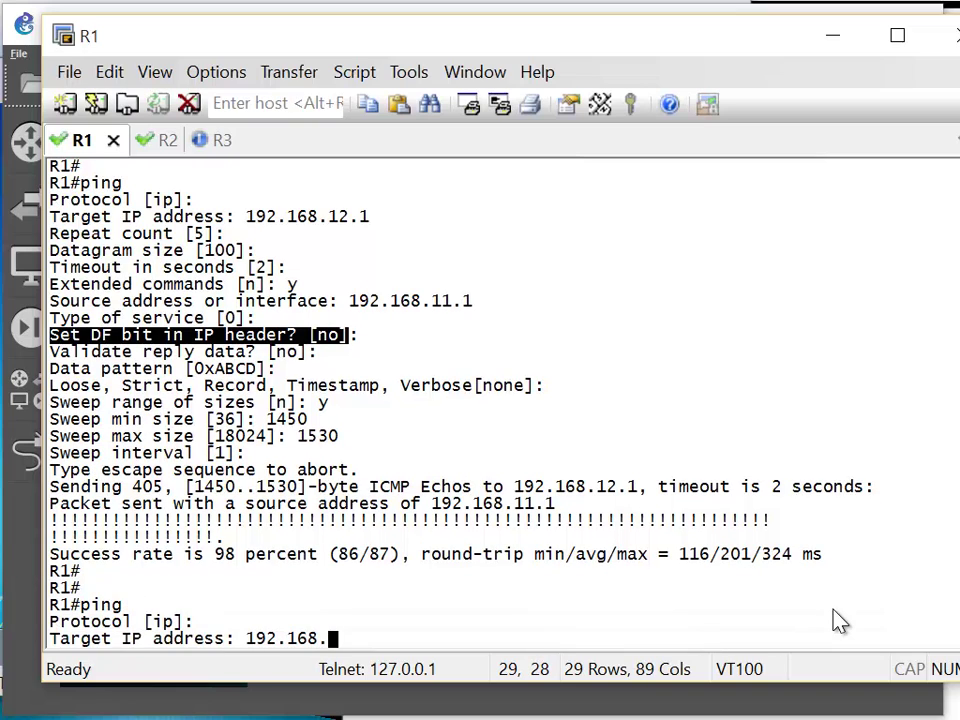
text(12.1)
key(Return)
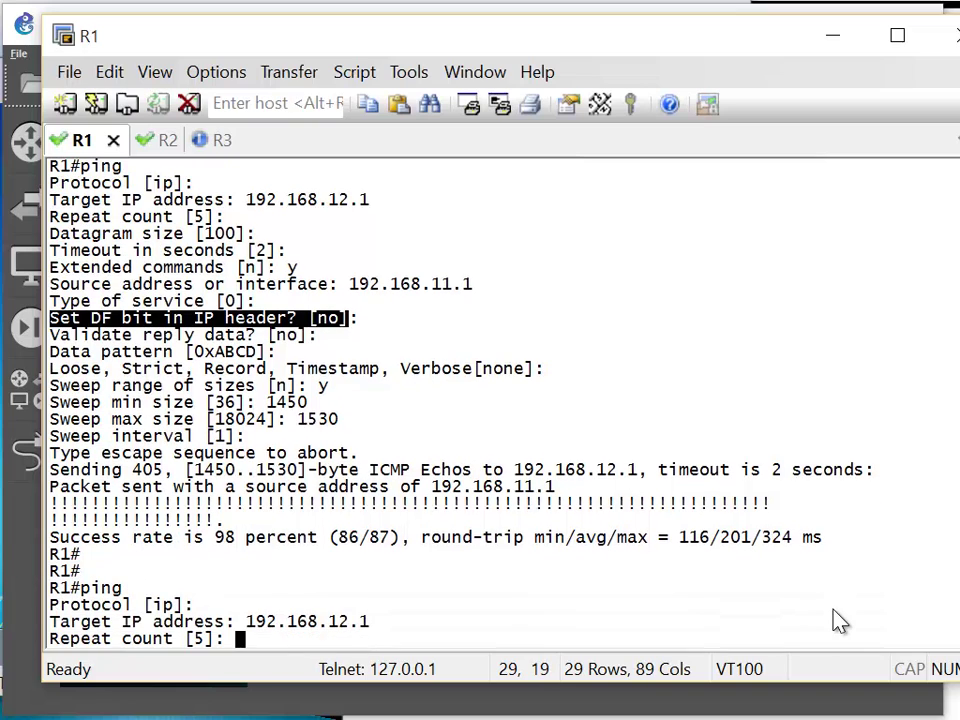
key(Return)
key(Return)
key(Return)
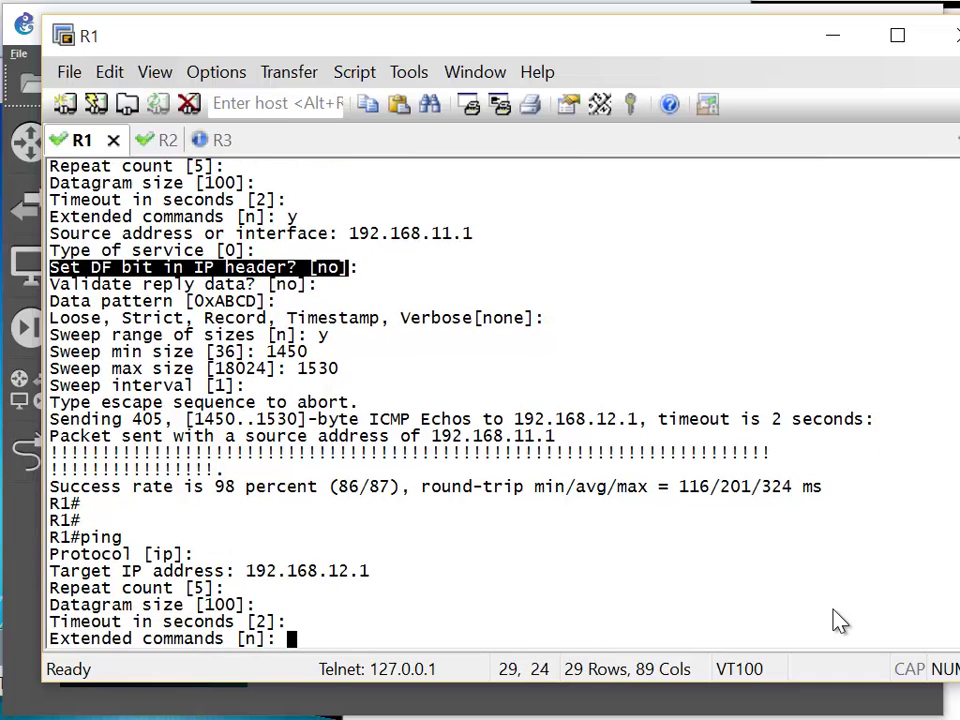
Answer y to extended commands, use 192.168.11.1 as the source, keep the default type of service and answer y to the DF bit.
text(y)
key(Return)
text(192.1)
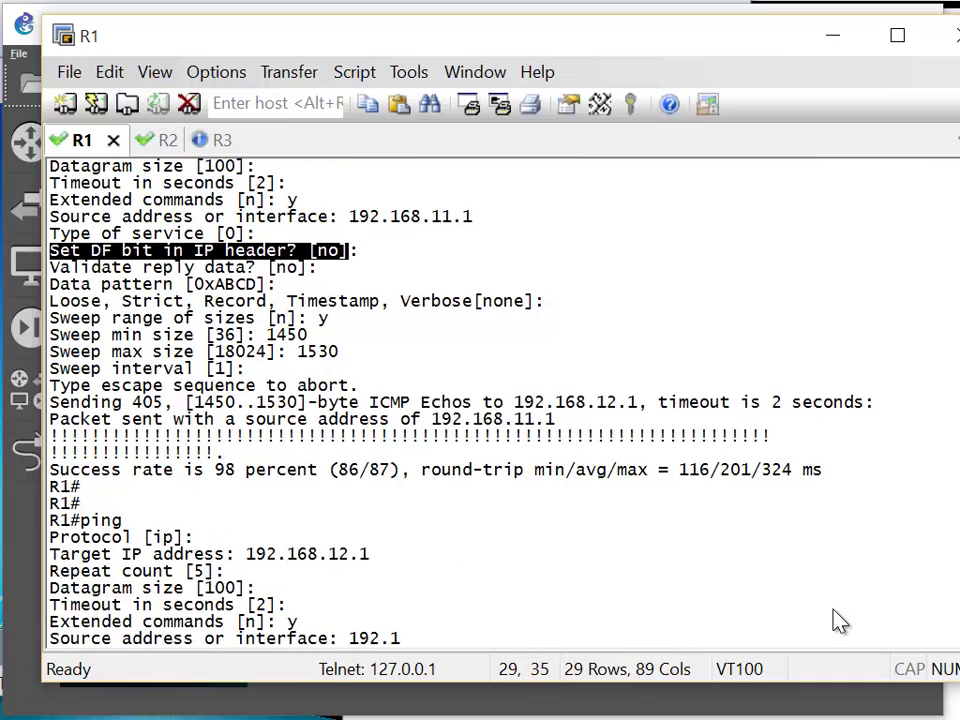
text(68.12.)
key(BackSpace)
text(1.1)
key(Return)
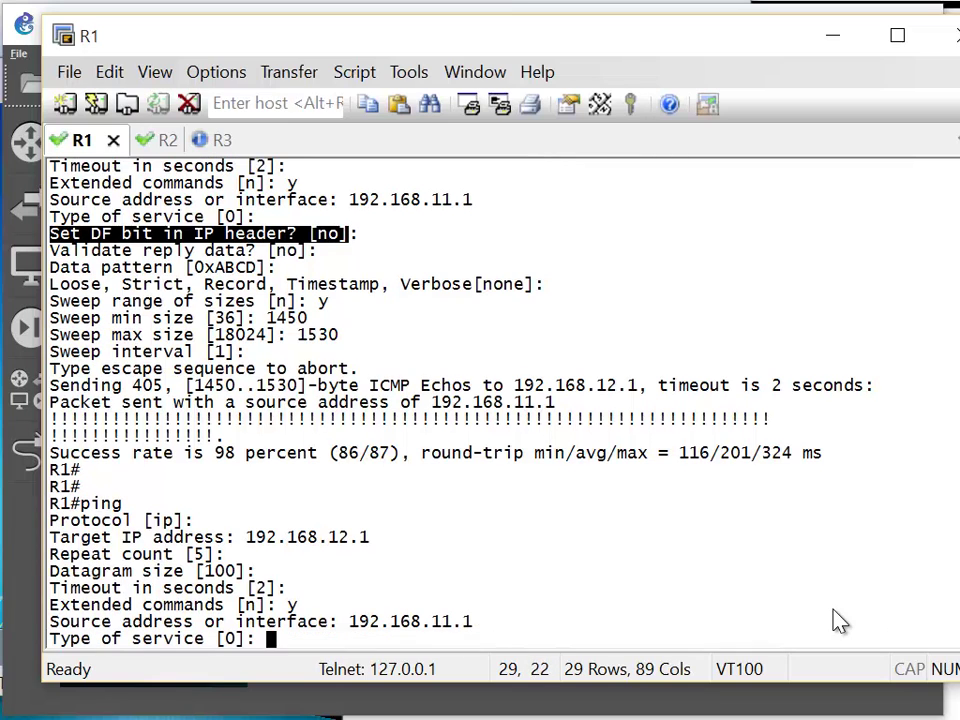
key(Return)
text(y)
key(Return)
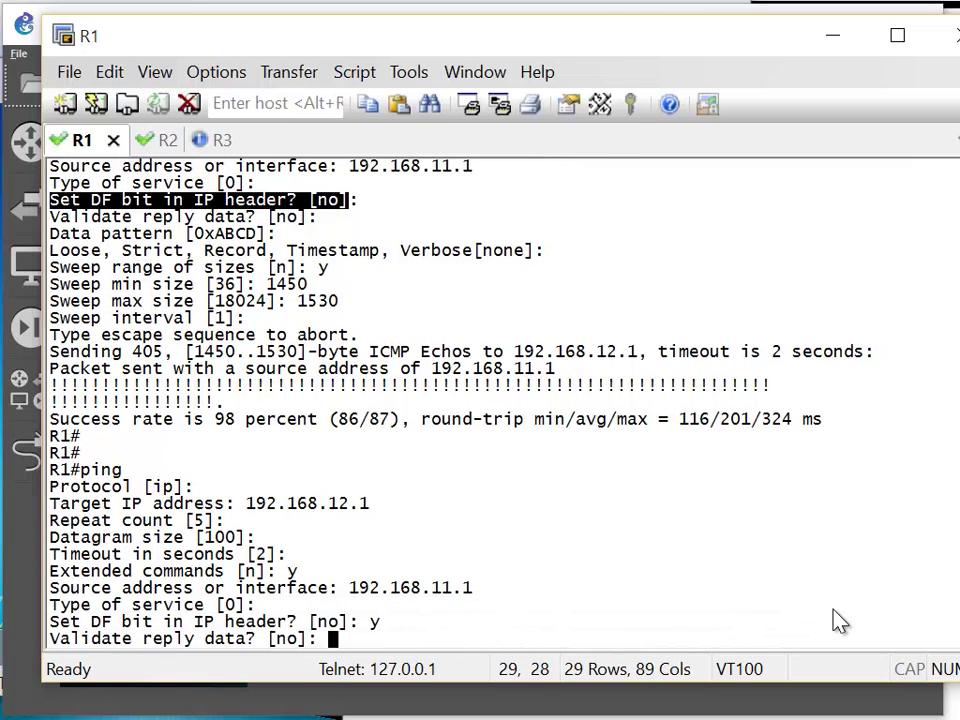
Accept the default validation, data pattern and header options, and run the ping with a 1450 to 1530 size sweep at the default interval.
key(Return)
key(Return)
key(Return)
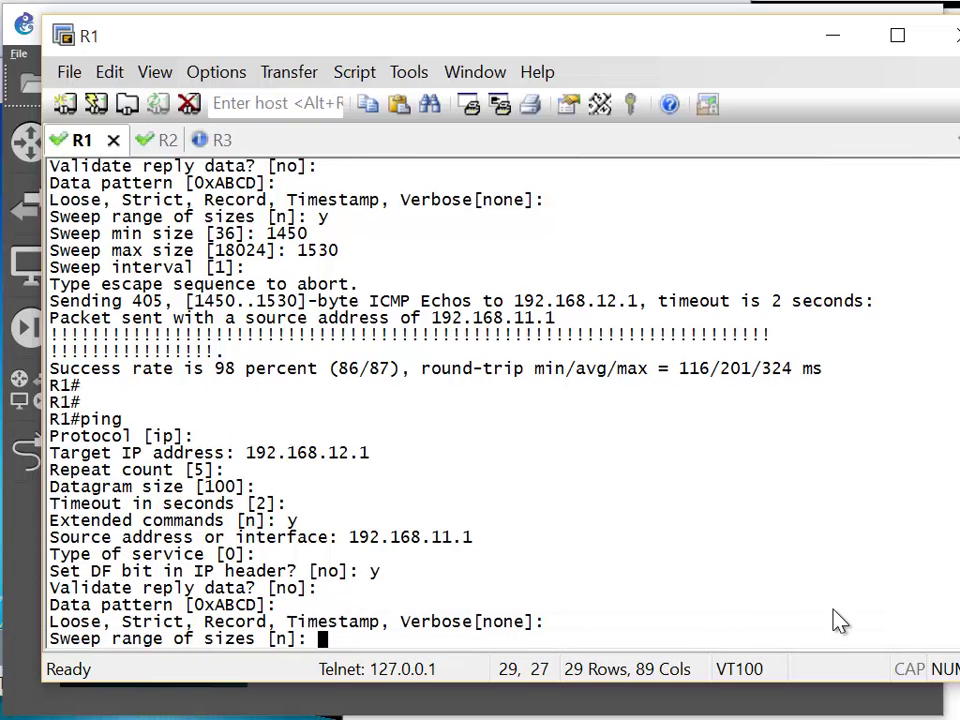
text(y)
key(Return)
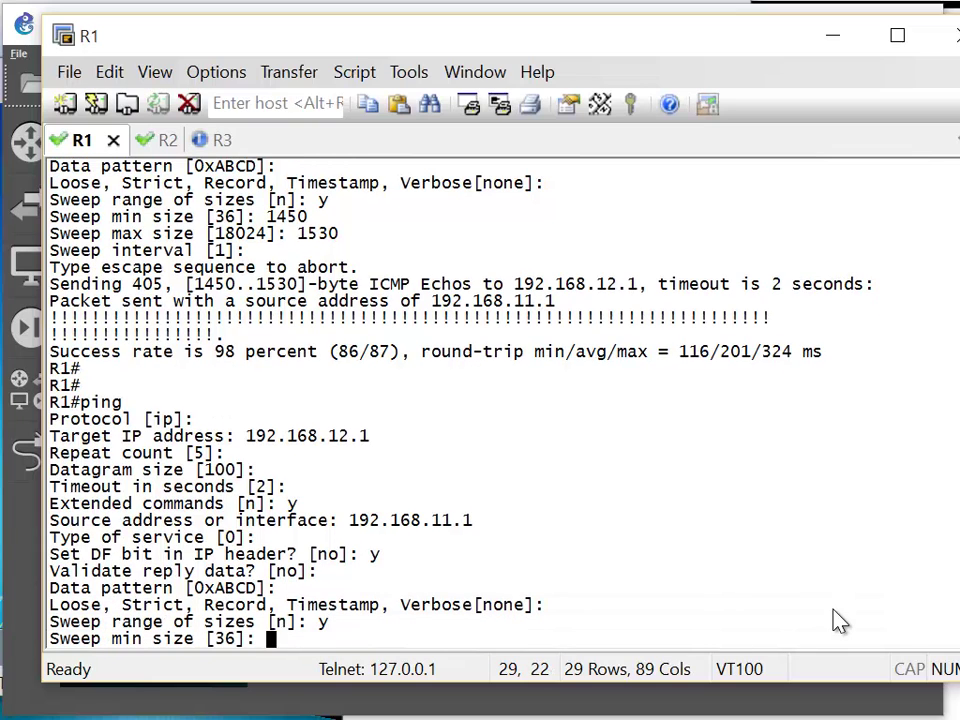
text(1450)
key(Return)
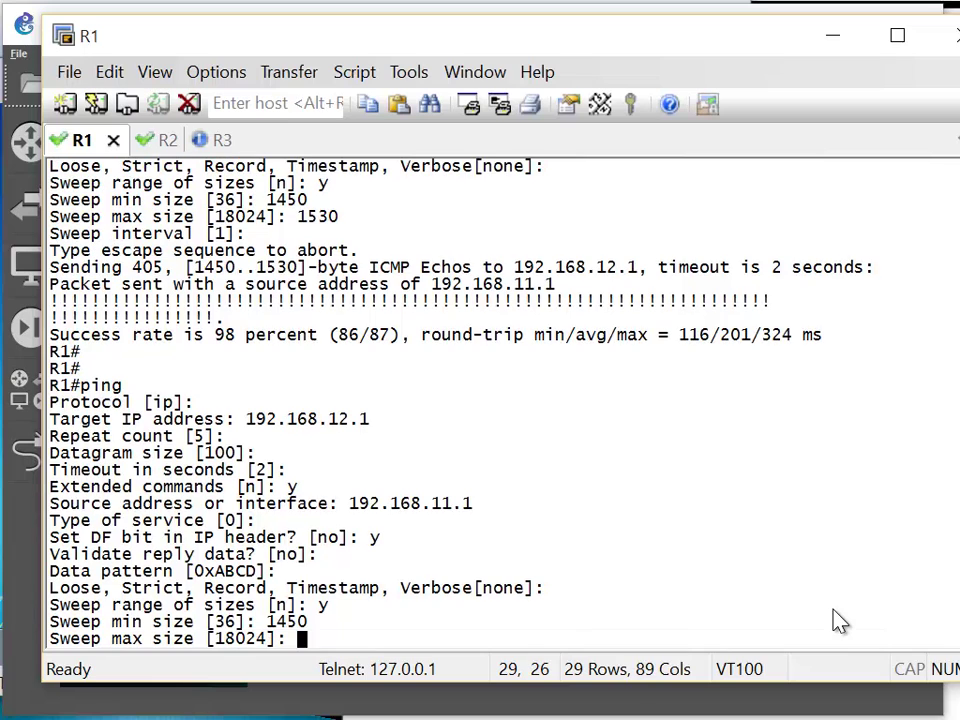
text(1530)
key(Return)
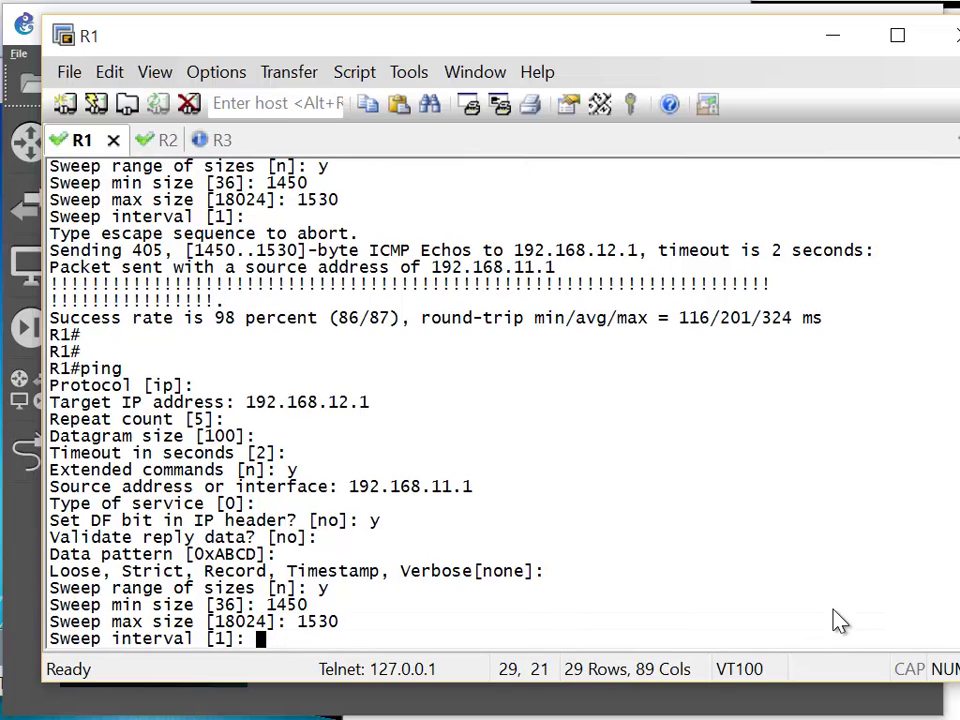
key(Return)
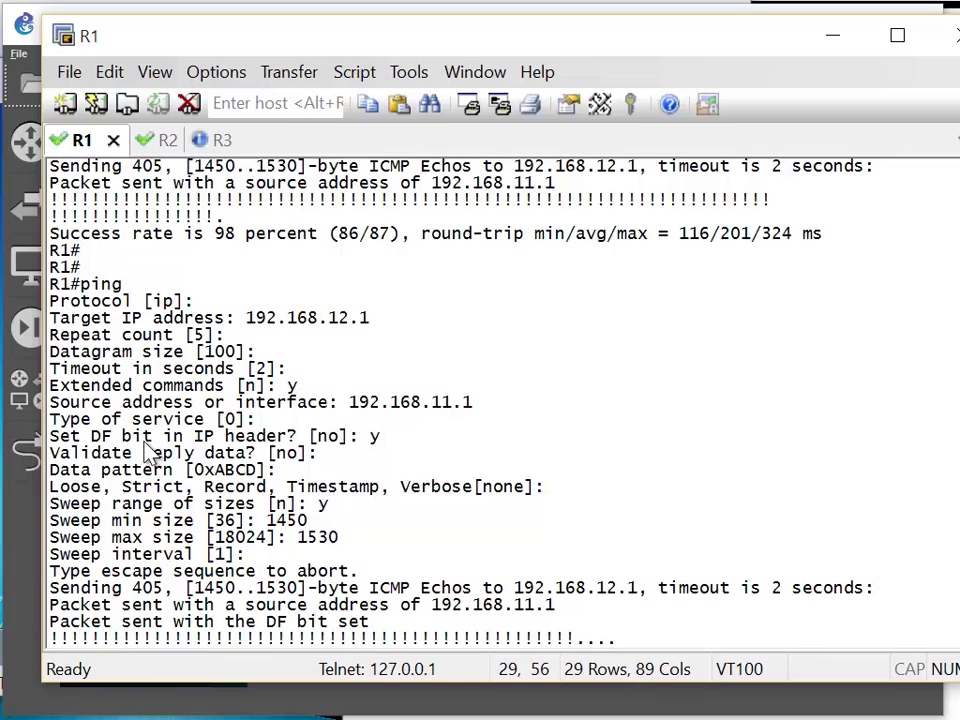
Highlight the DF bit answer of the running ping, and abort the ping to return to the R1 prompt.
drag(380, 445, 48, 440)
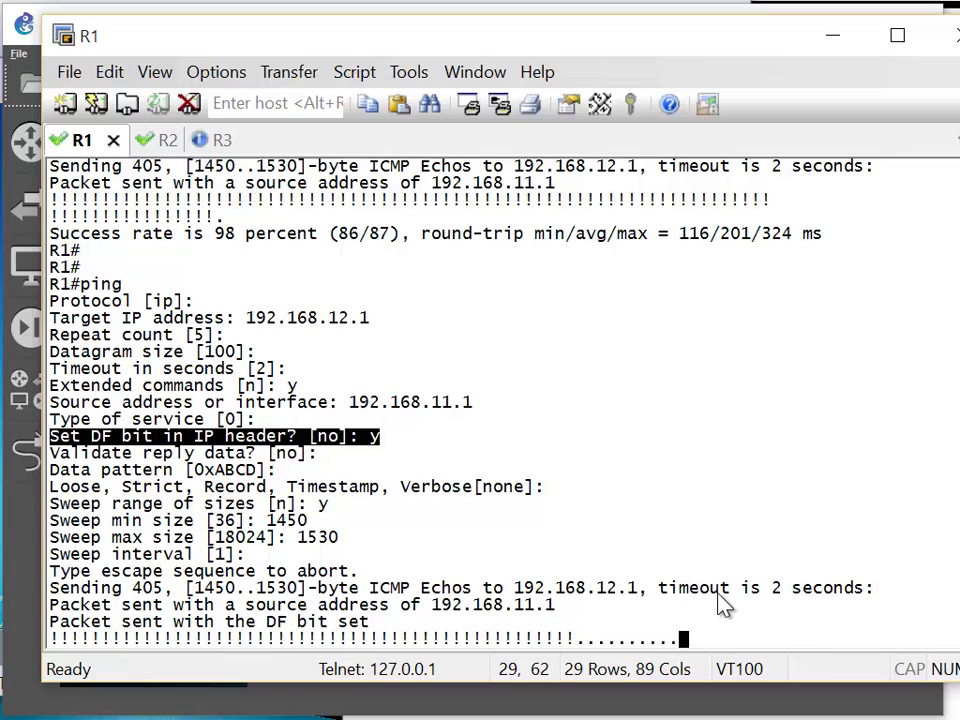
key(ctrl+shift+6)
key(Return)
key(Return)
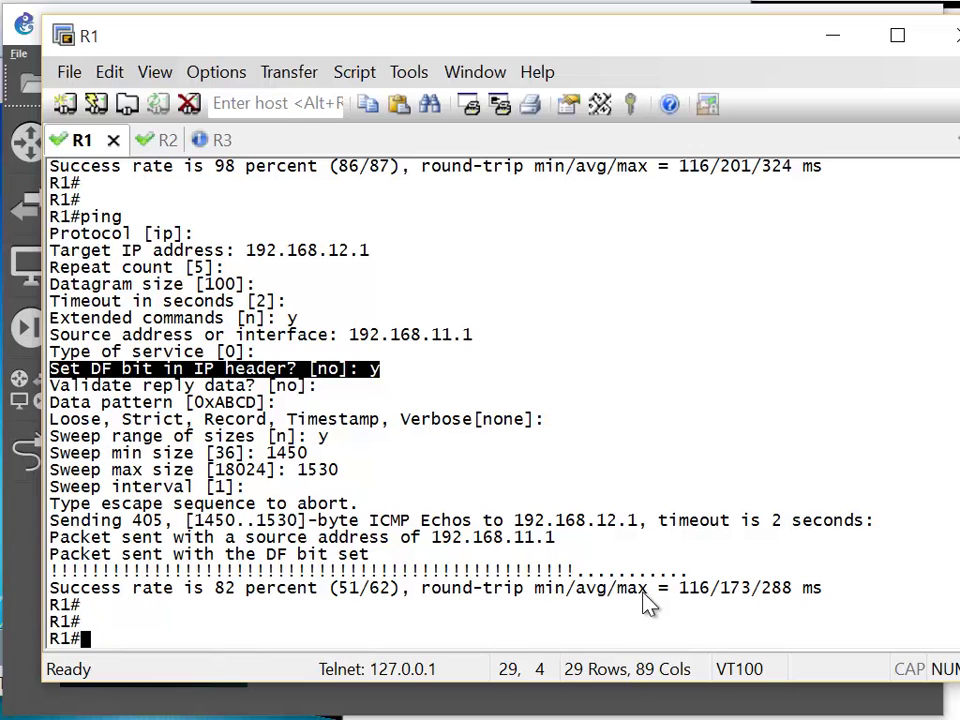
Remove the static route to 192.168.12.0 255.255.255.0 via 172.16.23.3 from R2's configuration.
click(158, 140)
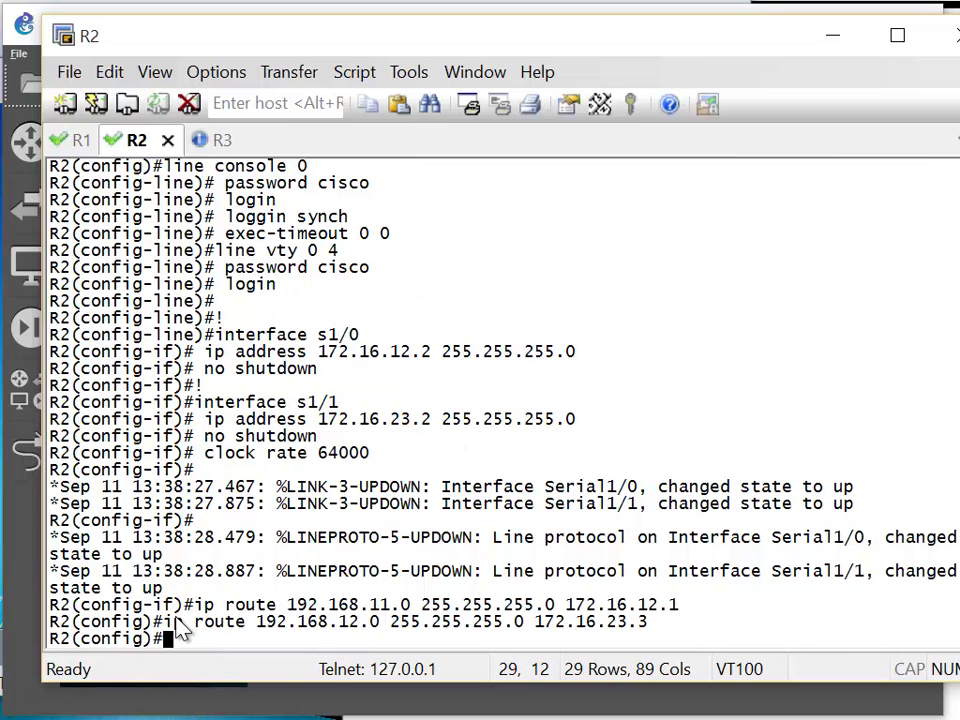
drag(172, 621, 410, 632)
mouse_move(553, 640)
mouse_down()
mouse_move(662, 636)
mouse_move(542, 636)
mouse_up()
click(546, 637)
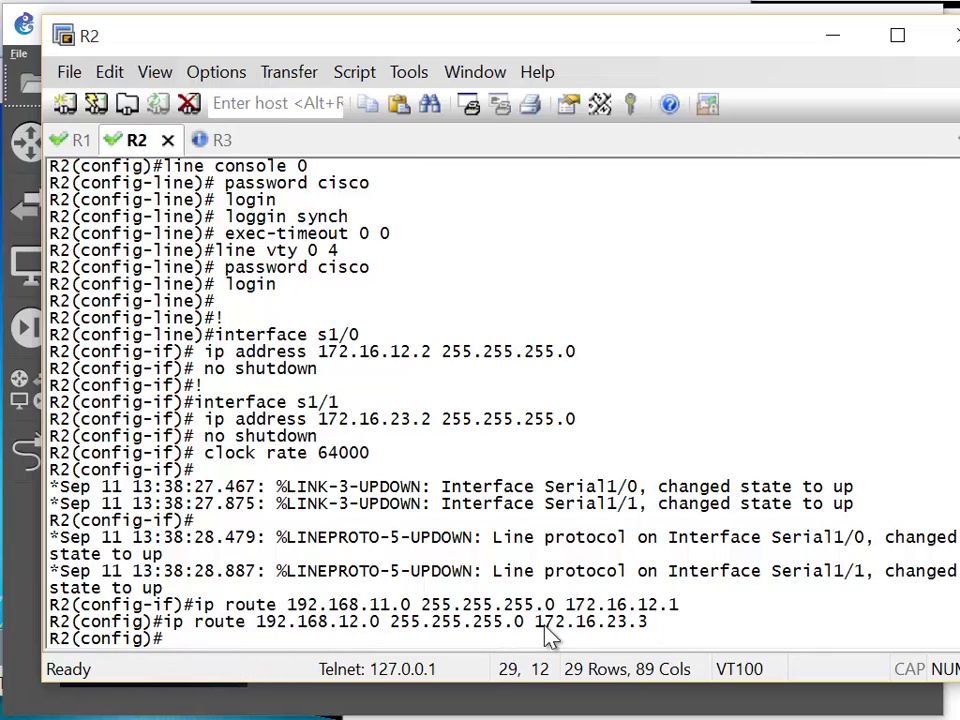
right_click(597, 648)
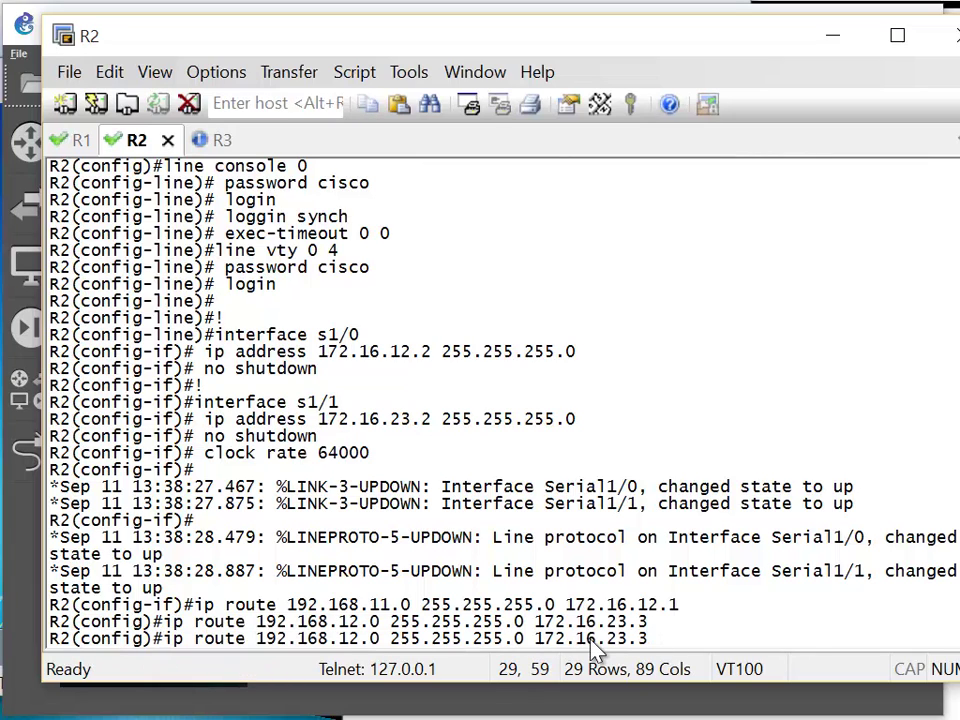
key(ctrl+a)
text(no)
key(Return)
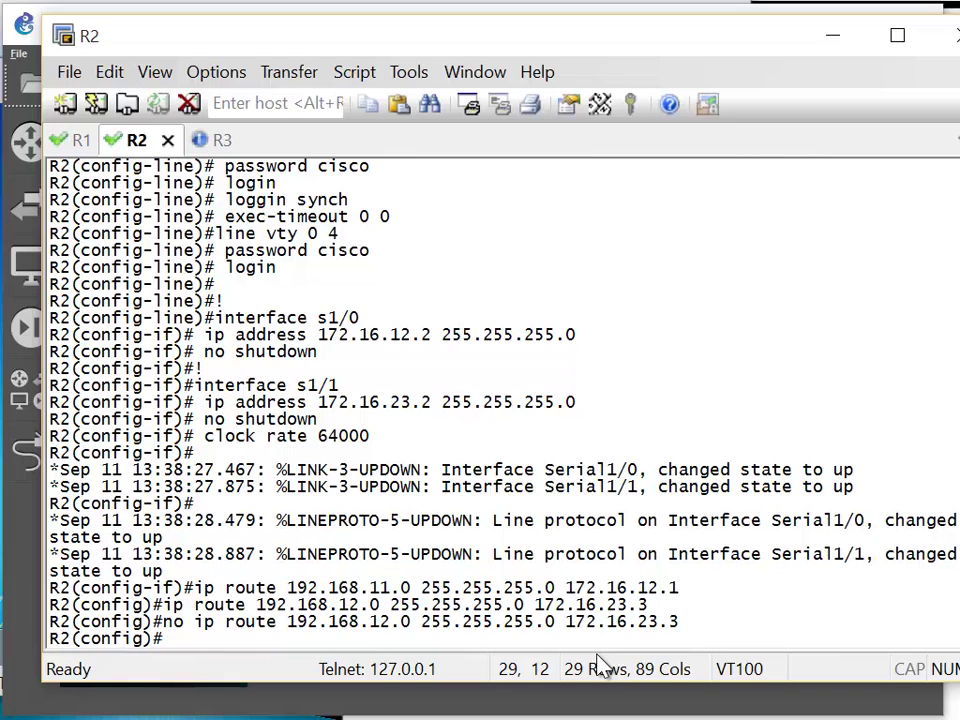
drag(288, 605, 426, 628)
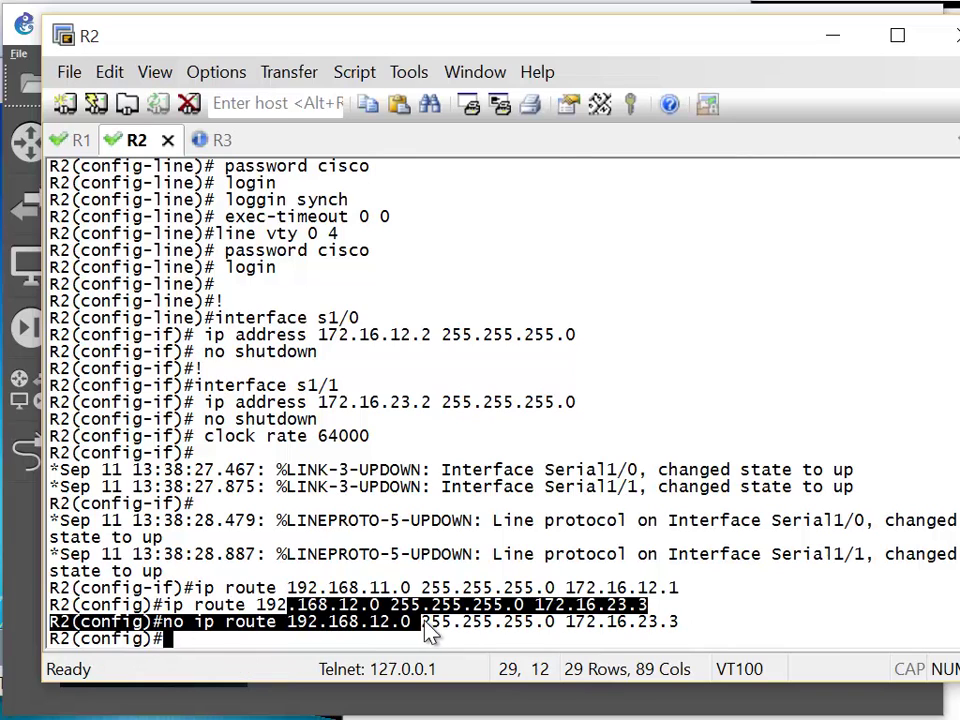
Switch to the PC-A virtual machine and run ping 192.168.12.200 -t again from its command prompt.
key(alt+Tab)
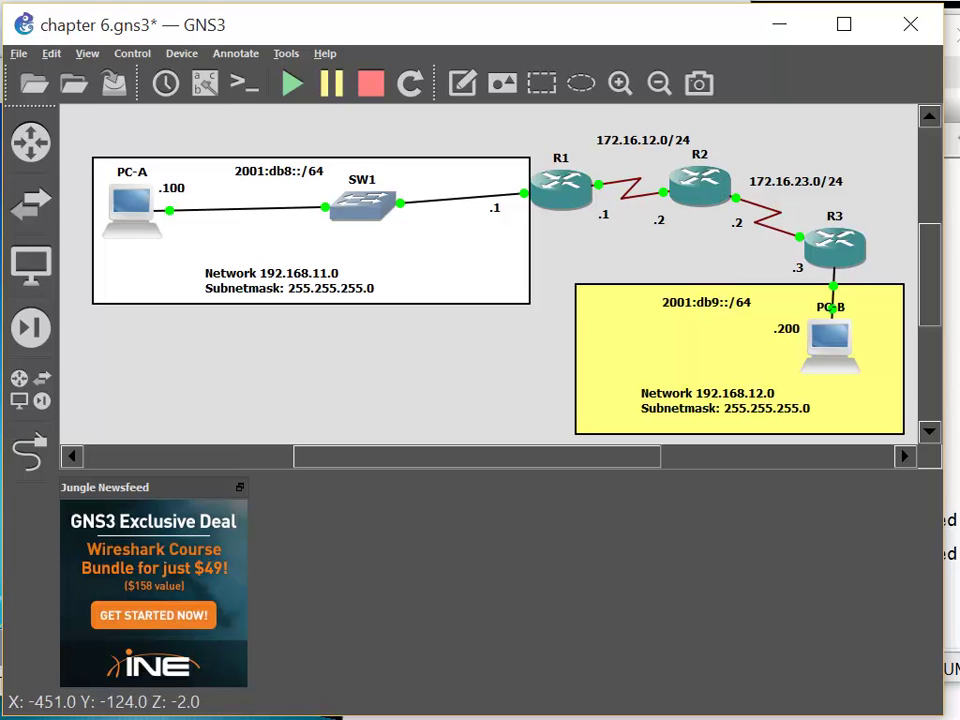
click(268, 632)
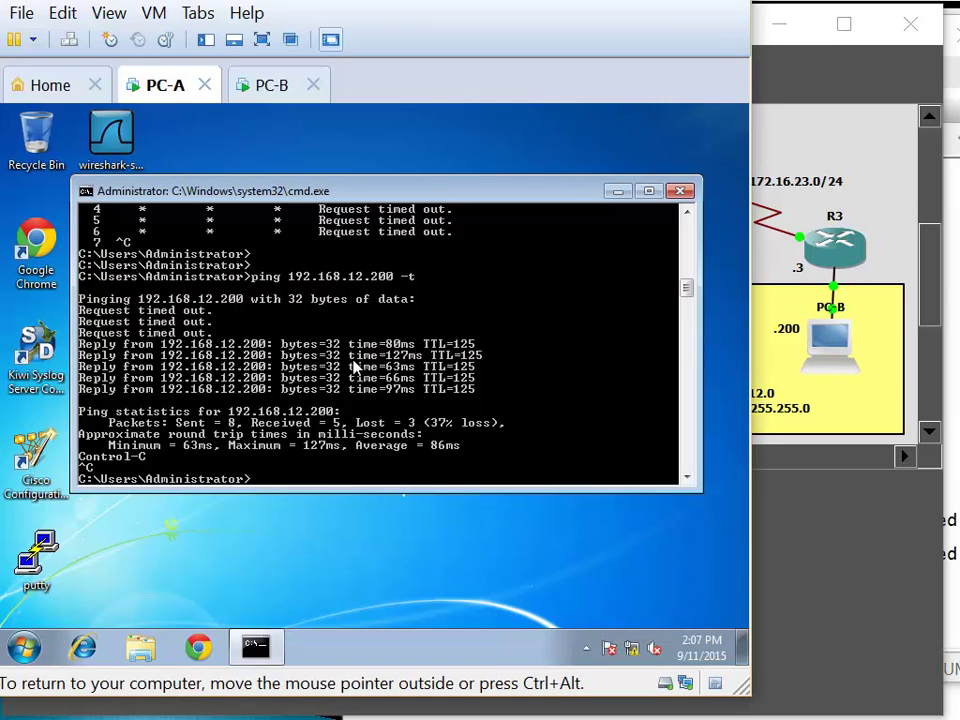
key(Return)
key(Up)
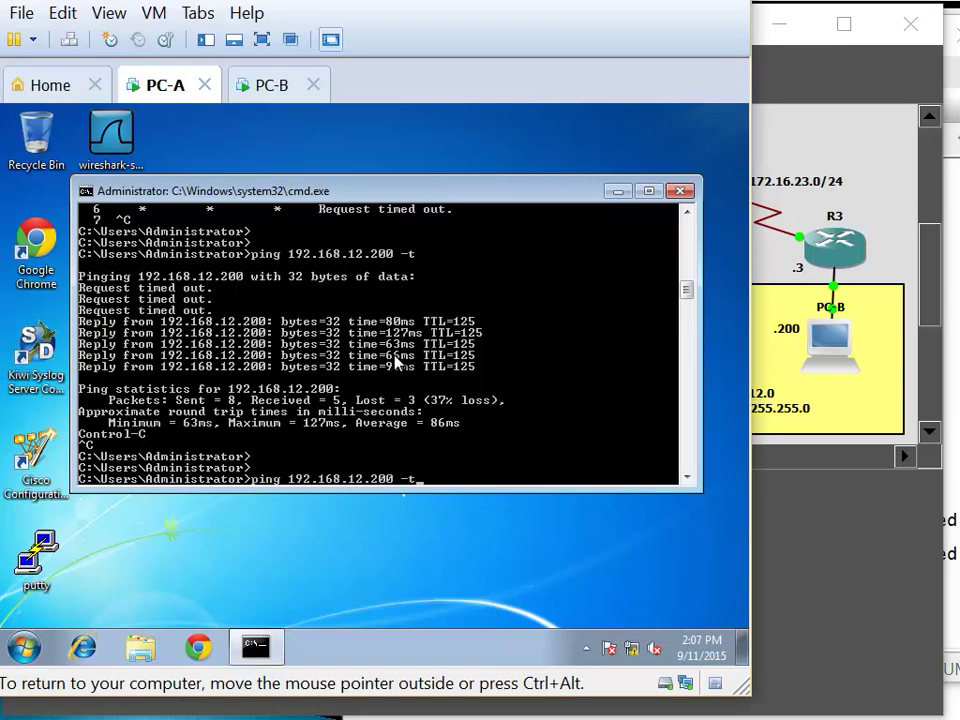
key(Return)
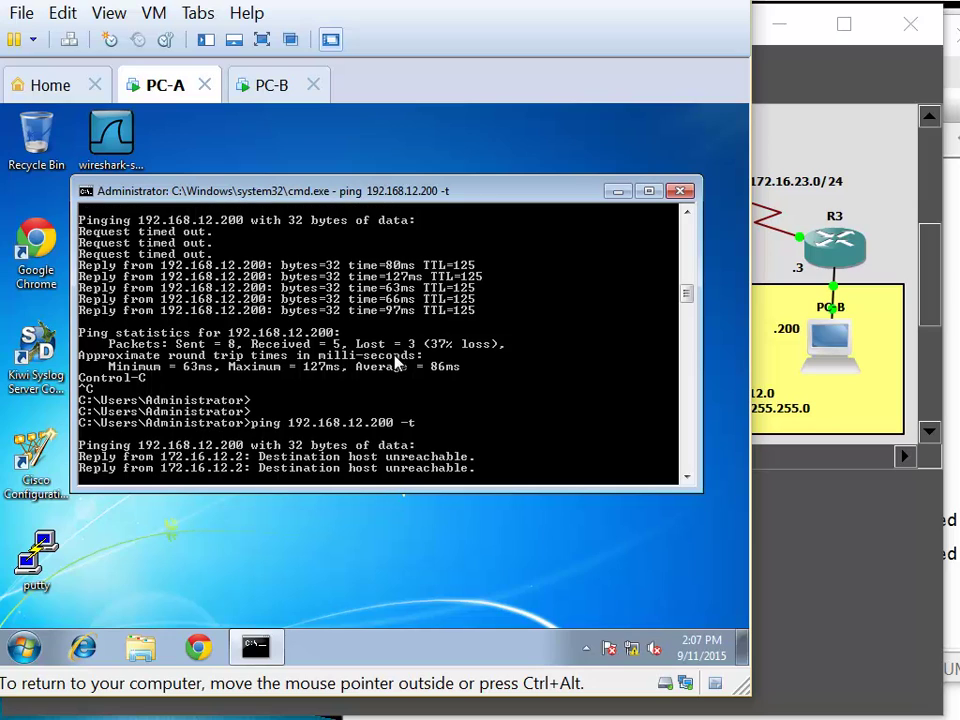
Mark the unreachable message and the replying router's address in the first reply of the running ping in the command prompt.
right_click(296, 457)
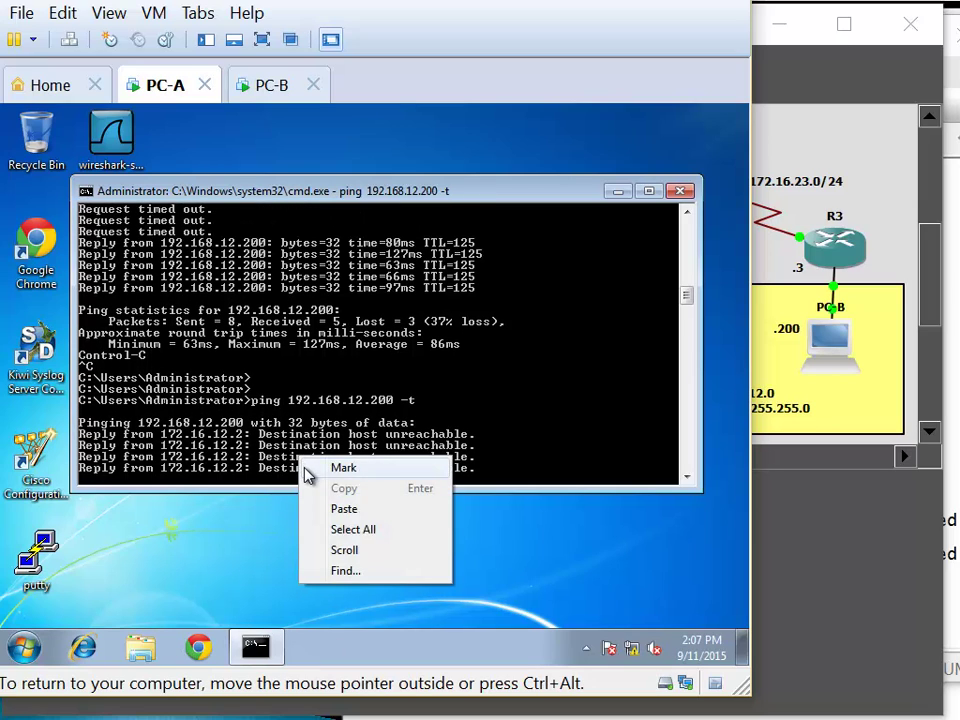
click(340, 466)
drag(273, 434, 447, 441)
drag(259, 437, 338, 425)
drag(158, 437, 245, 441)
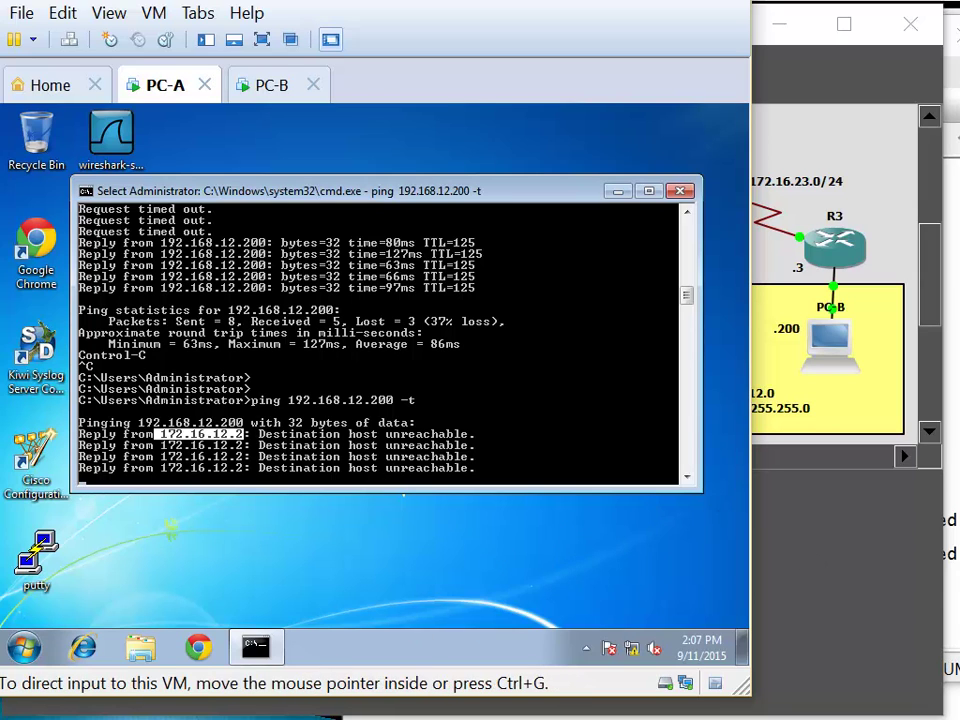
Switch to the R1 terminal session, run ping 192.168.12.200, and highlight the line of reply codes in its output.
key(alt+Tab)
click(77, 138)
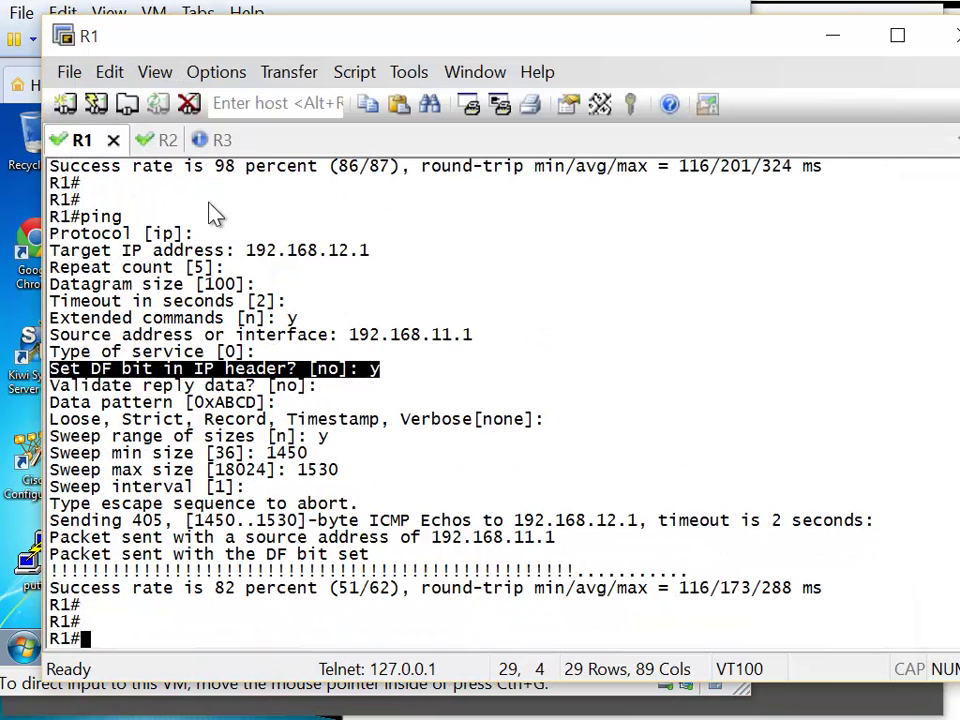
text(p)
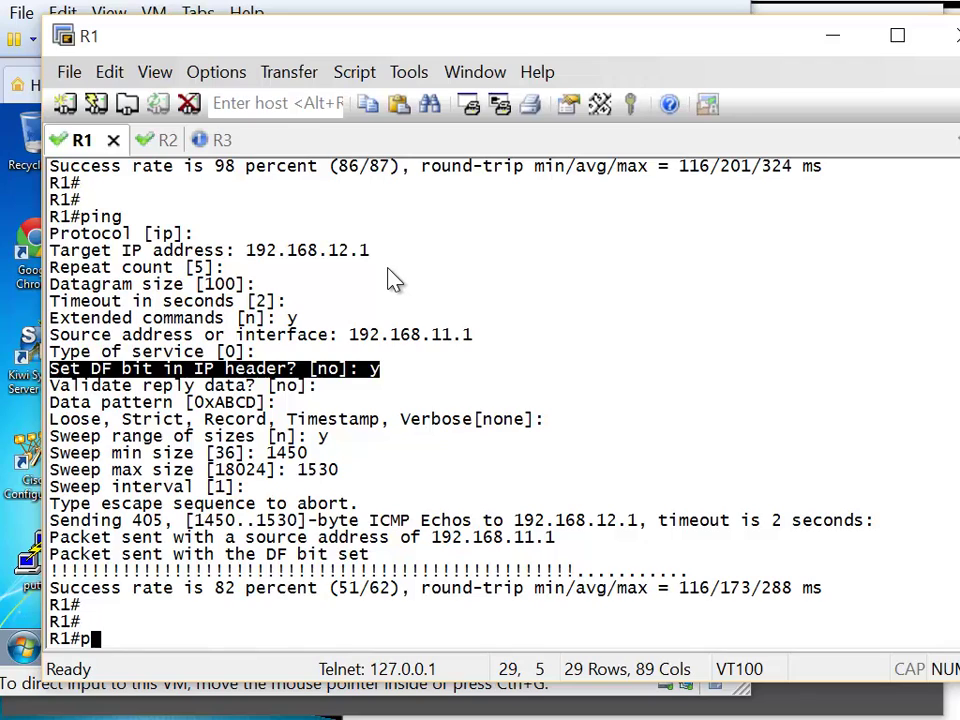
text(ing 1921)
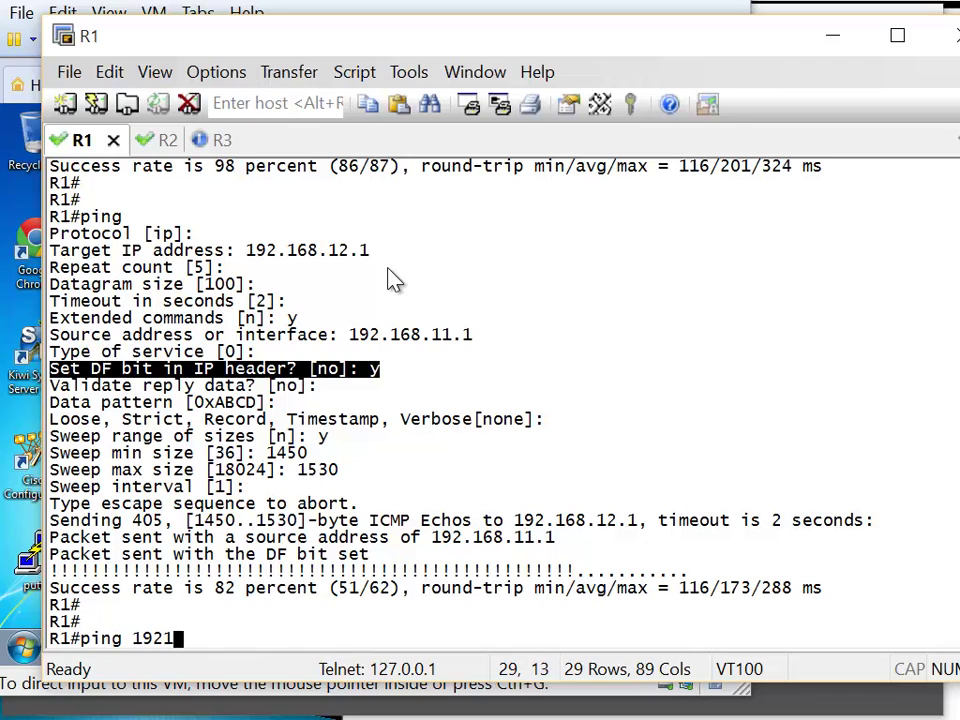
key(BackSpace)
text(.168.1)
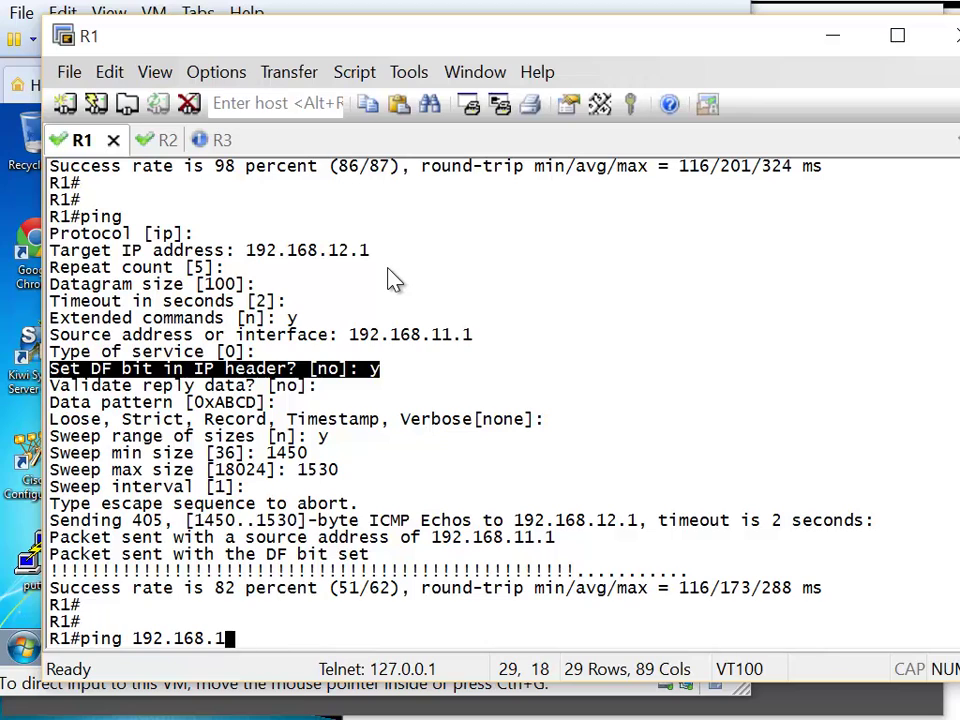
text(2.200)
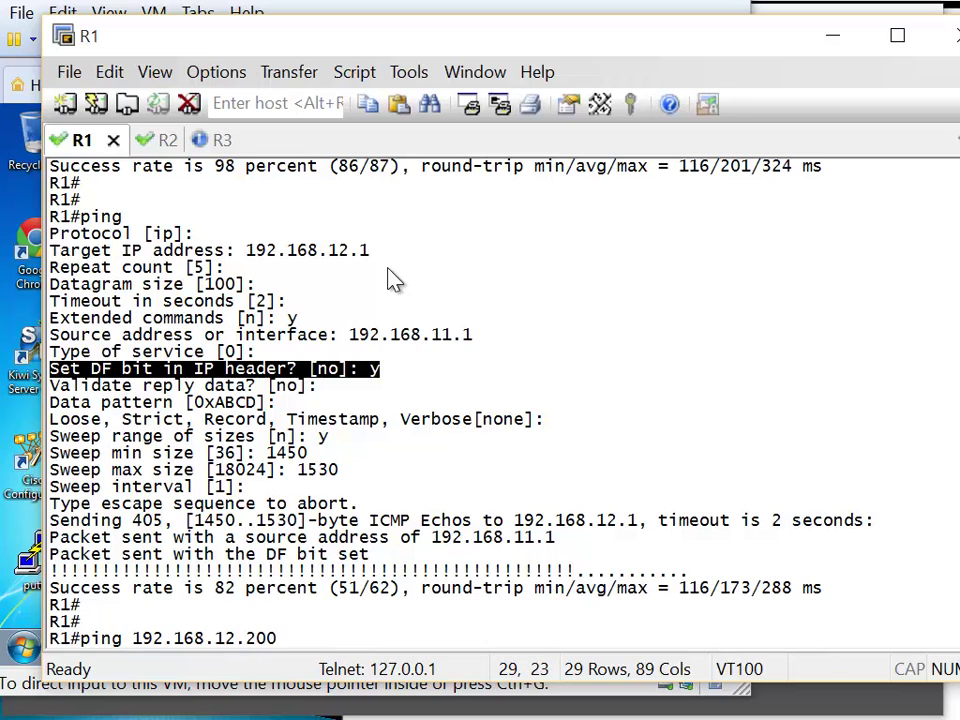
key(Return)
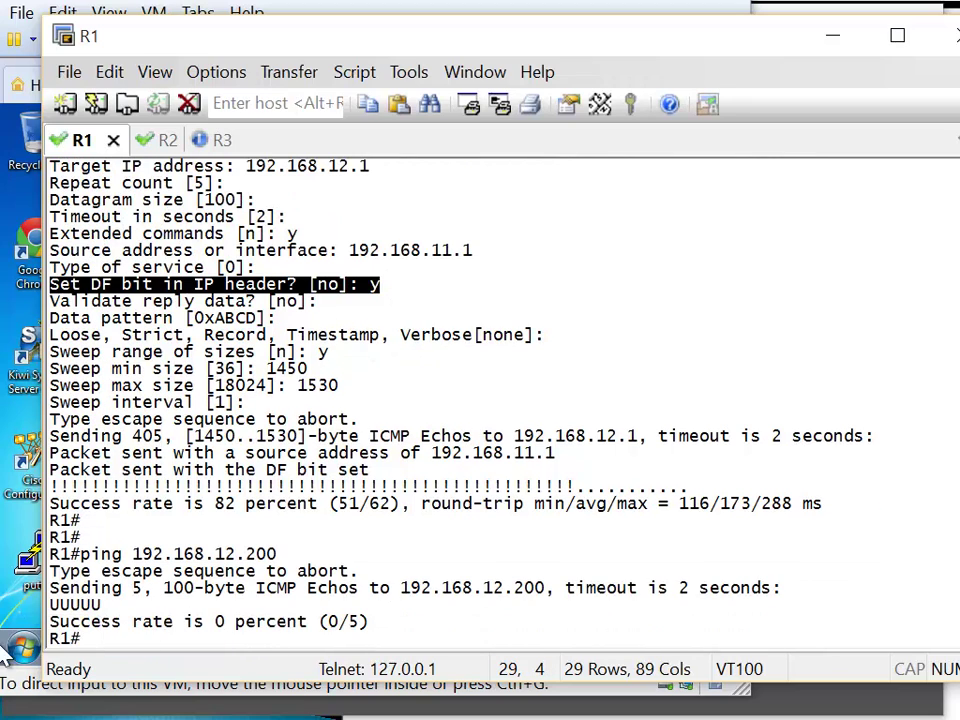
click(85, 612)
drag(52, 605, 97, 608)
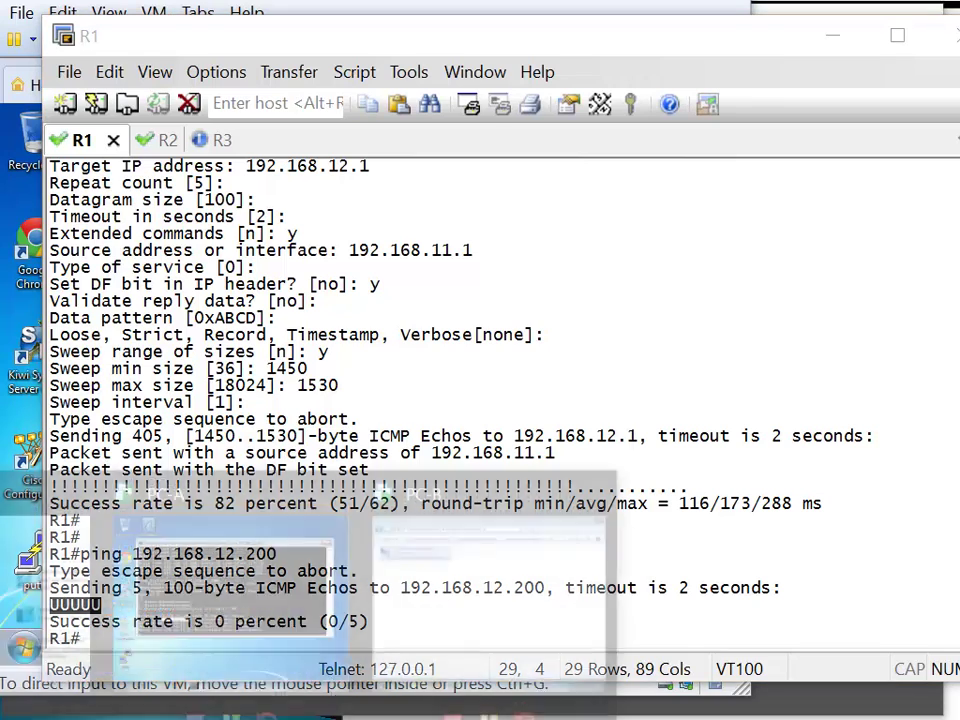
Return to the PC-A virtual machine, stop the continuous ping, and add several blank prompt lines in the command prompt.
click(264, 573)
key(Escape)
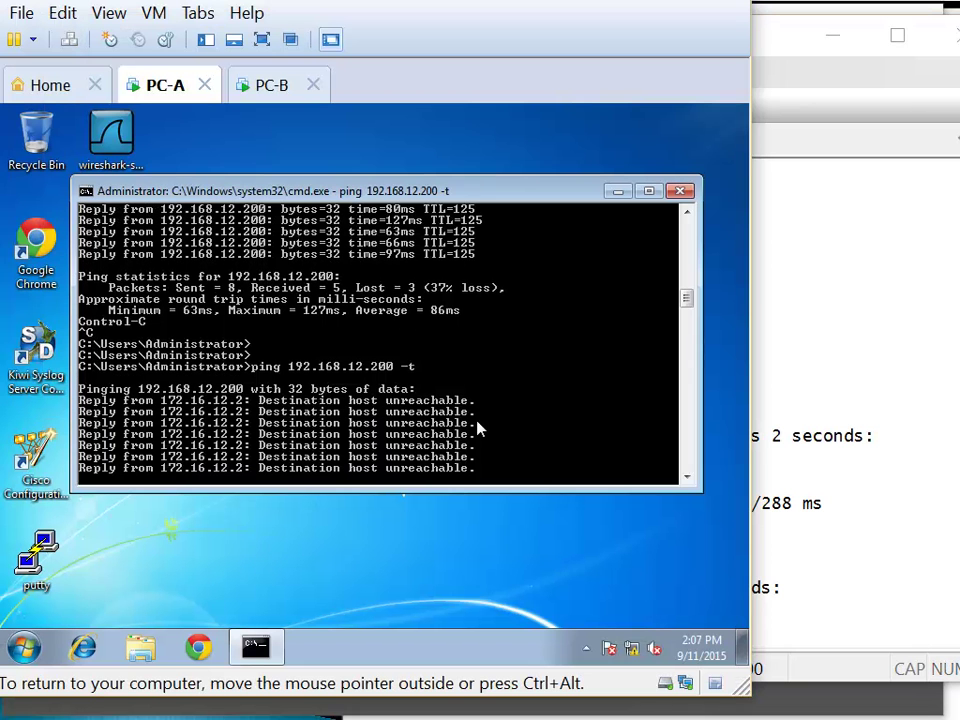
key(ctrl+c)
key(Return)
key(Return)
key(Return)
key(Return)
key(Return)
key(Return)
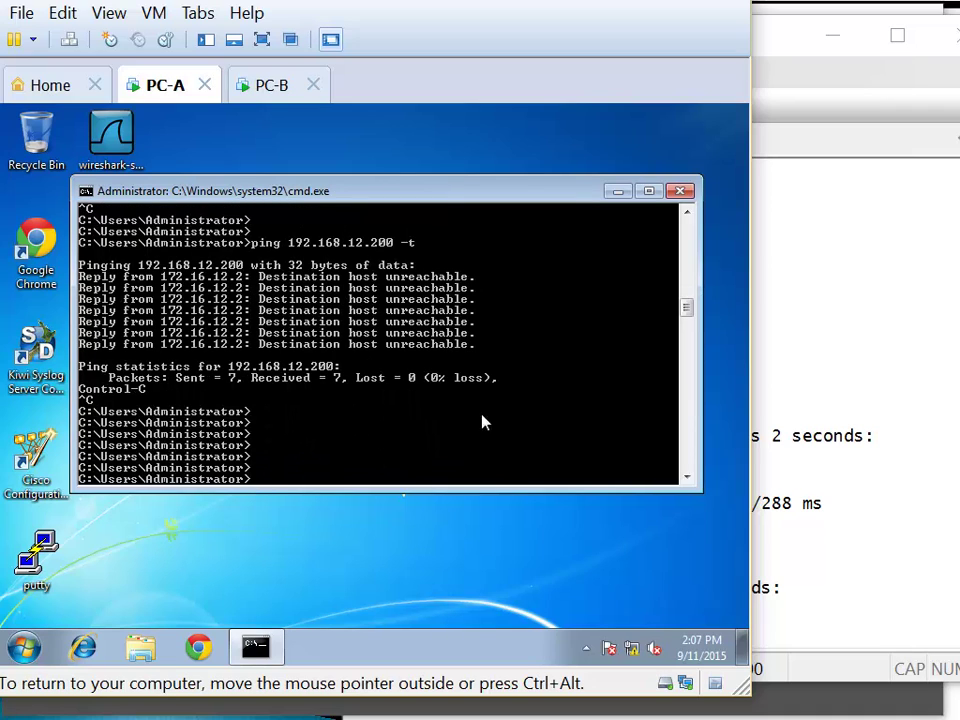